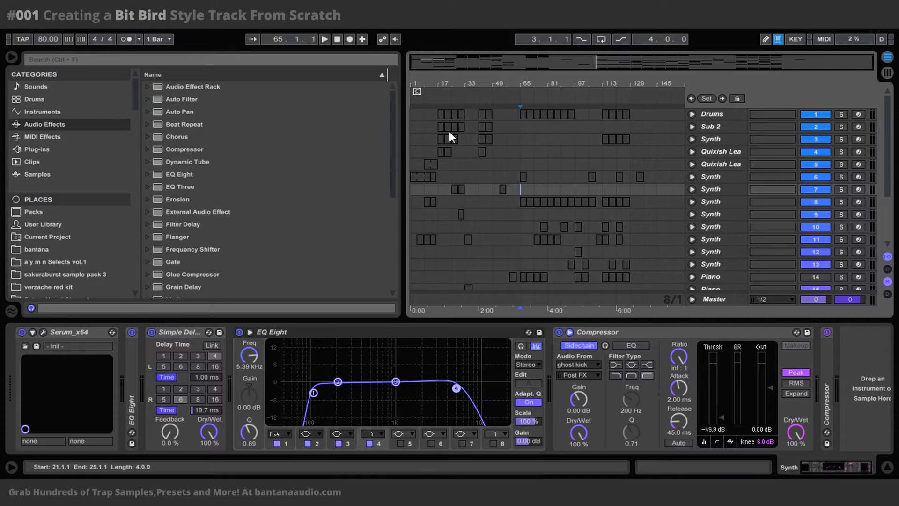
Step: Play the arrangement from bar 1 to hear the opening
click(417, 175)
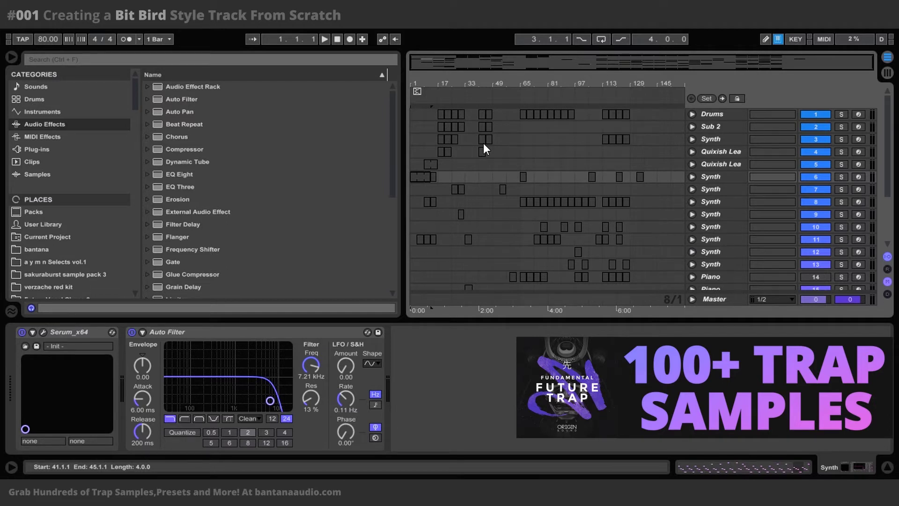
key(space)
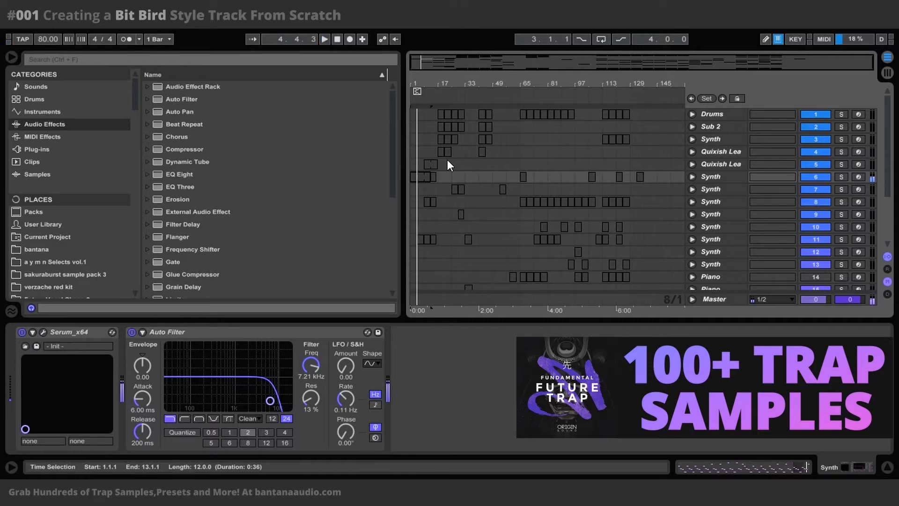
click(425, 146)
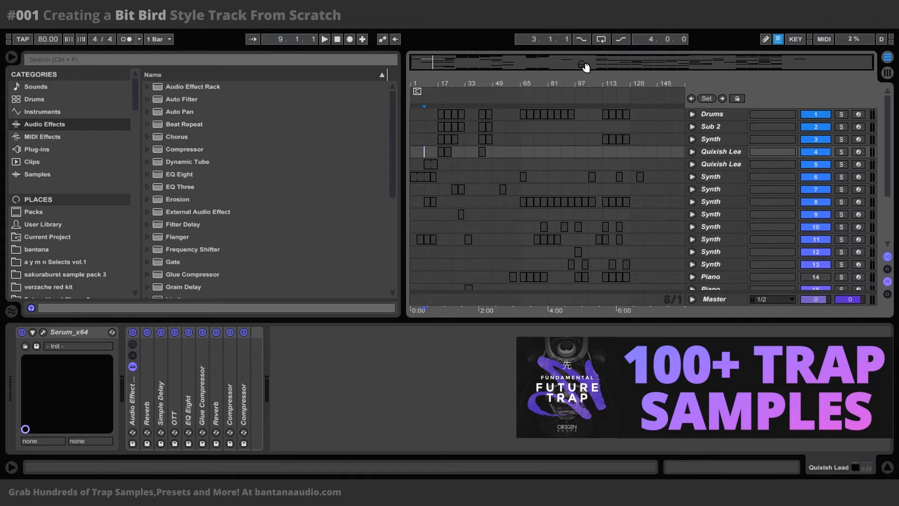
Step: Play the arrangement from bar 13 into the first drop, with the timeline zoomed in on roughly the first 50 bars
drag(583, 69, 538, 74)
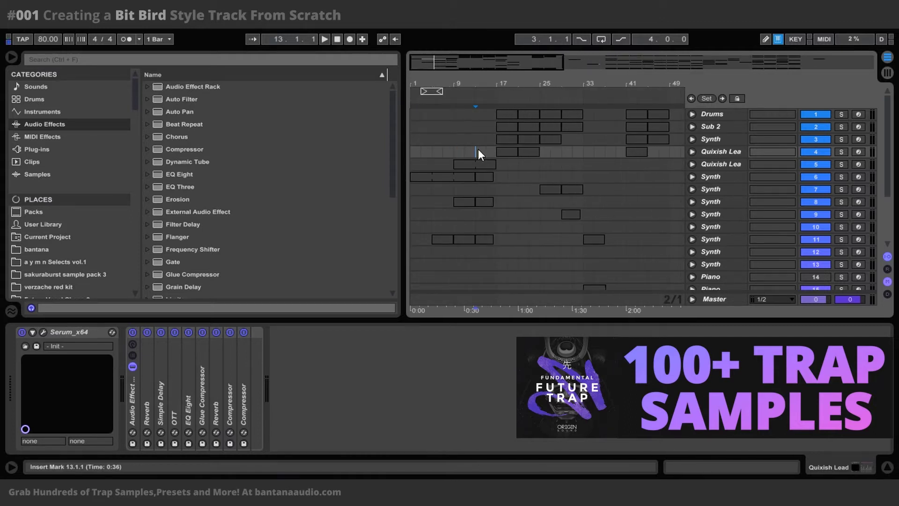
click(475, 151)
key(space)
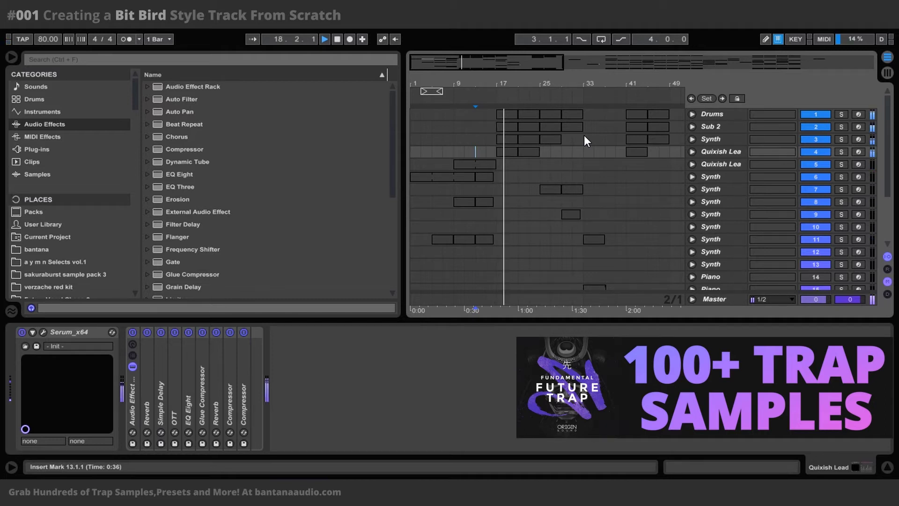
scroll(588, 142, down, 3)
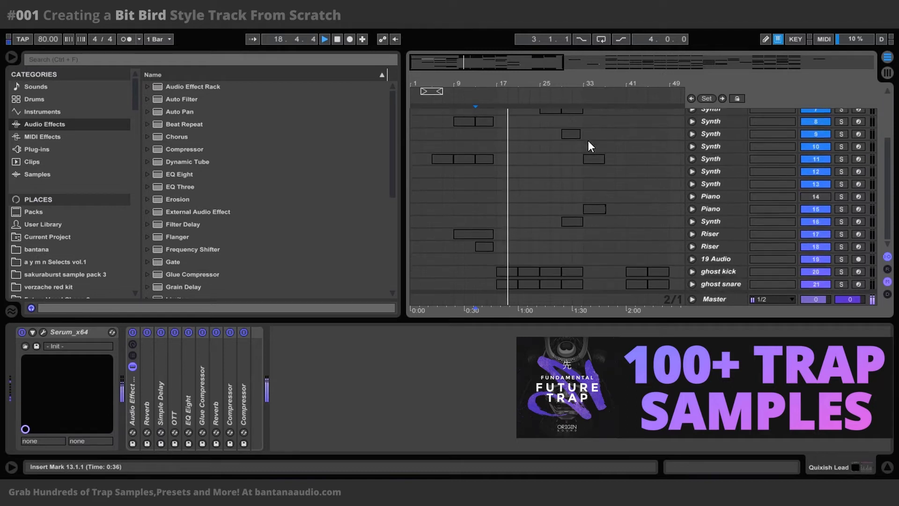
scroll(588, 142, up, 3)
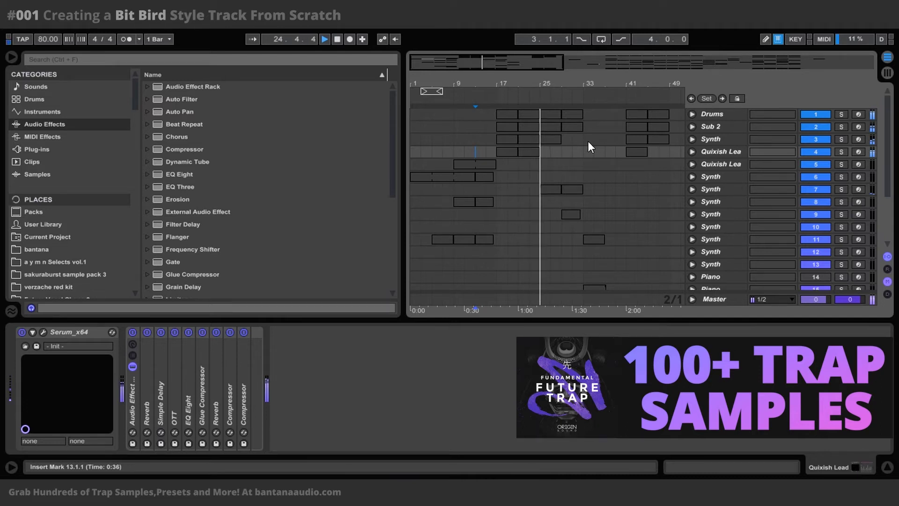
key(space)
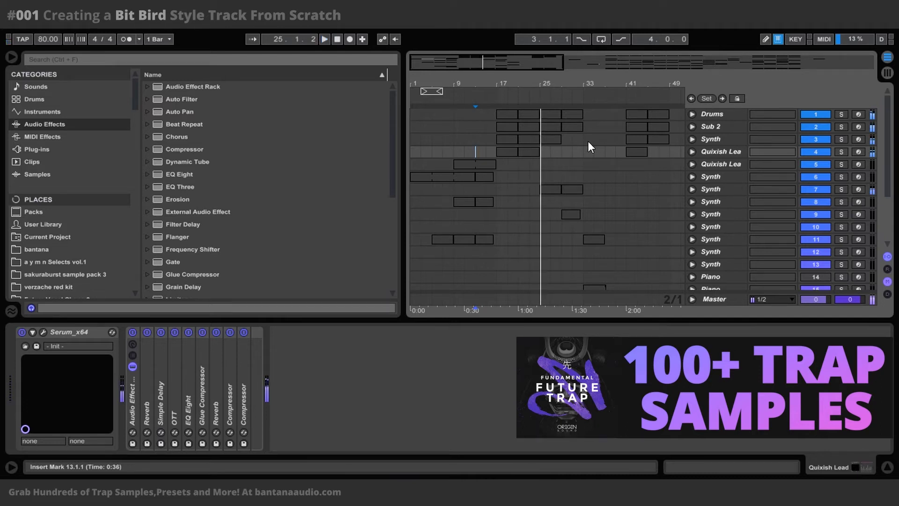
Step: Solo and unfold the Drums track, and play its first clip from bar 17
click(510, 112)
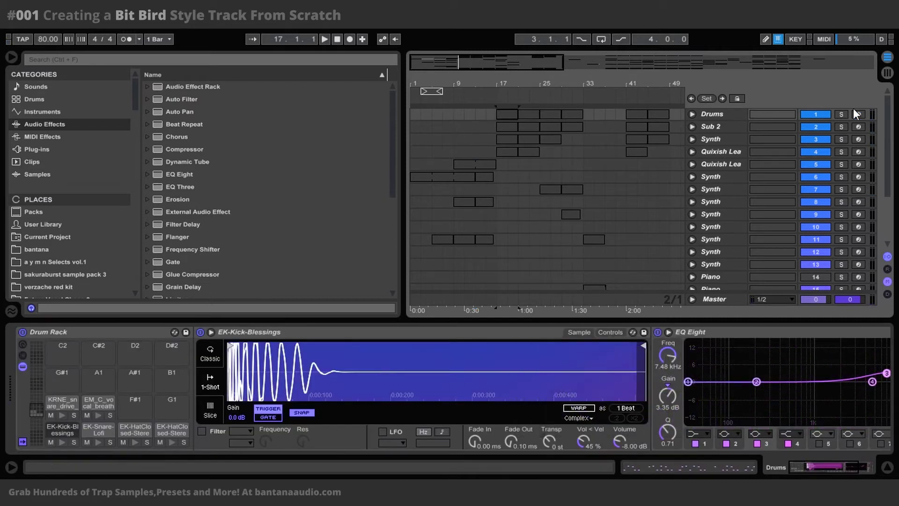
click(843, 114)
click(692, 114)
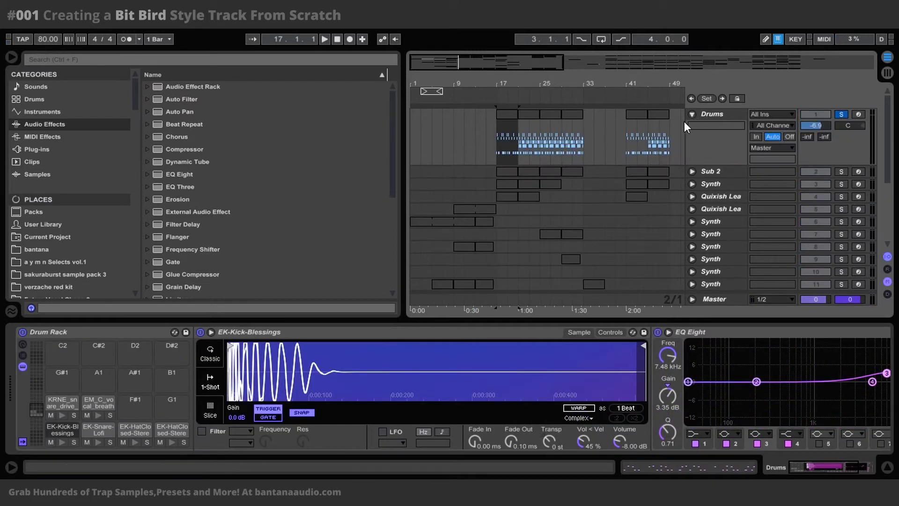
key(space)
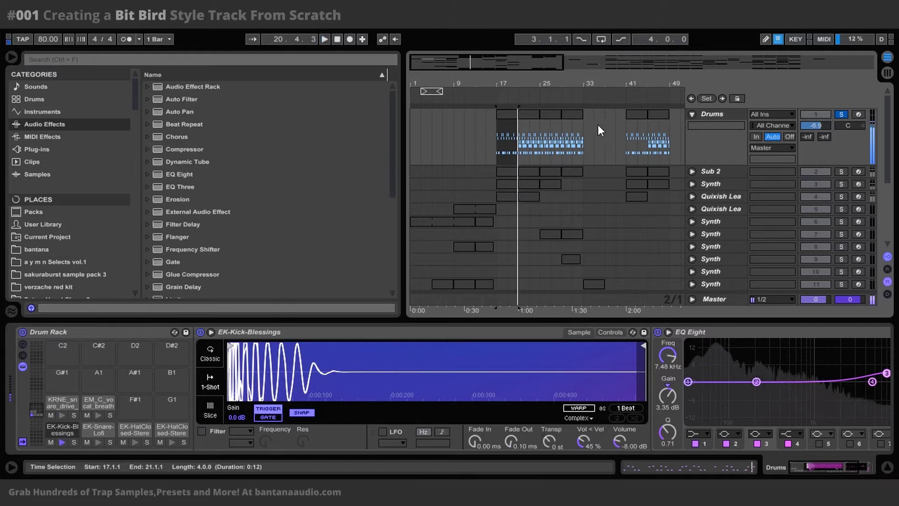
key(space)
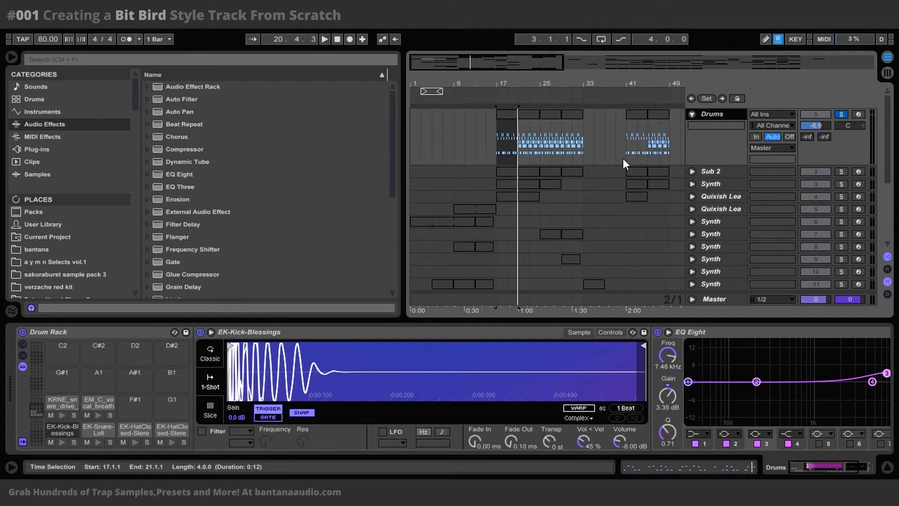
Step: Open the first Drums clip's MIDI notes in an enlarged editor and examine the kick, snare and vocal breath pattern
double_click(503, 114)
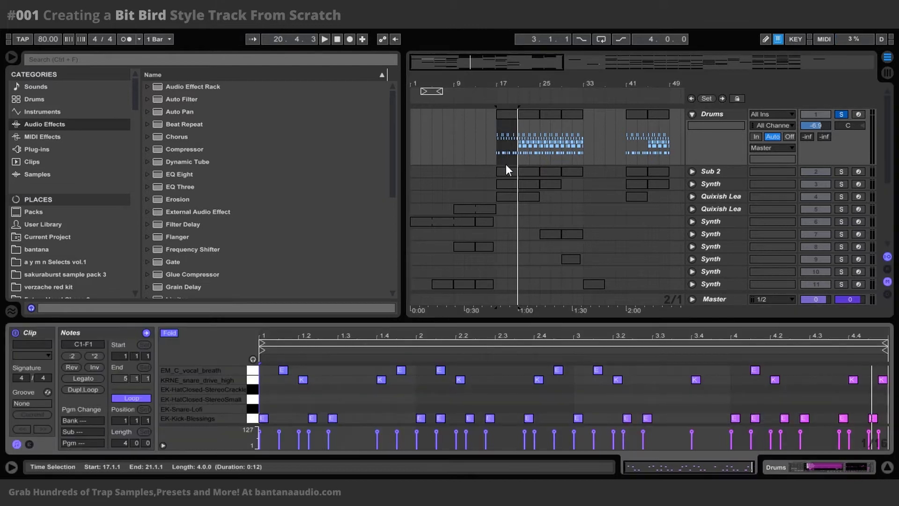
drag(524, 318, 524, 96)
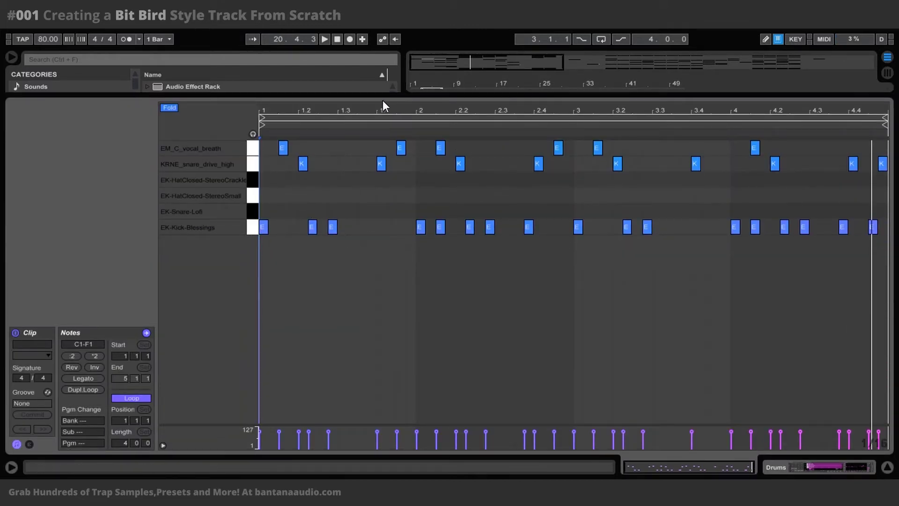
drag(382, 114, 456, 116)
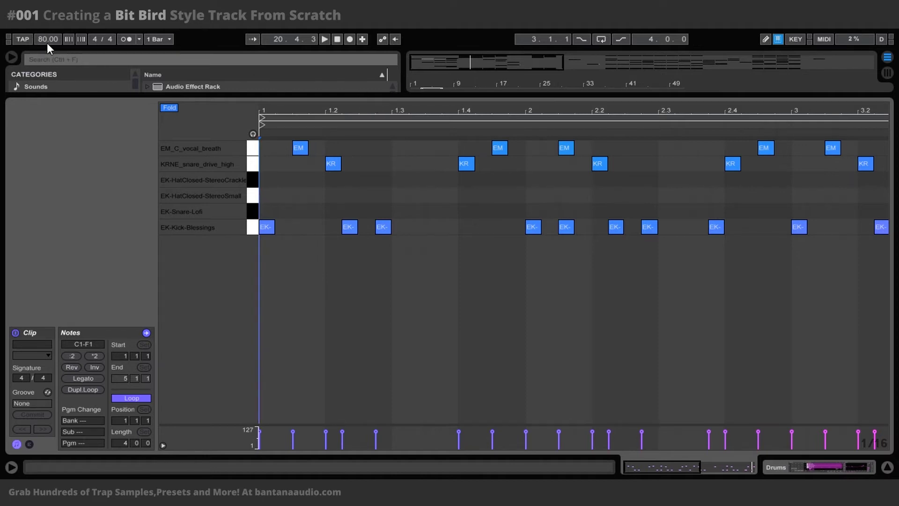
click(268, 142)
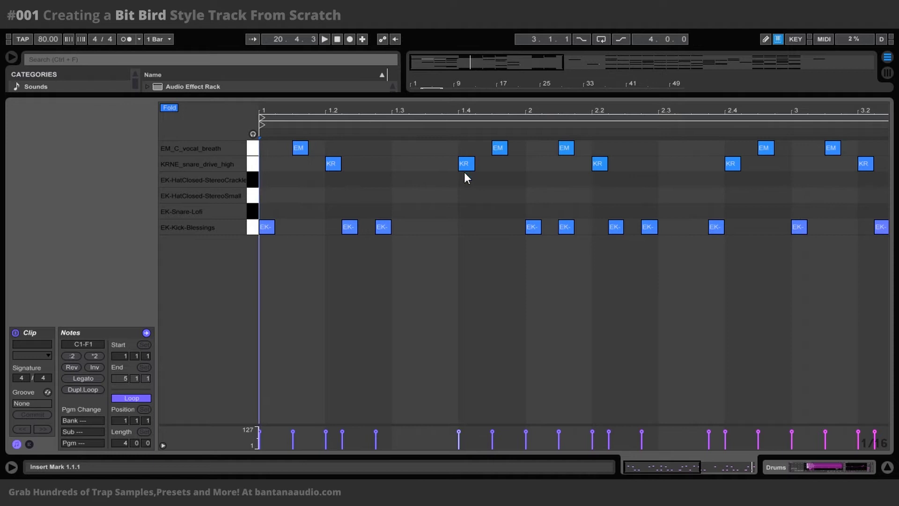
mouse_move(334, 113)
mouse_down()
mouse_move(334, 123)
mouse_move(341, 111)
mouse_up()
drag(455, 95, 502, 243)
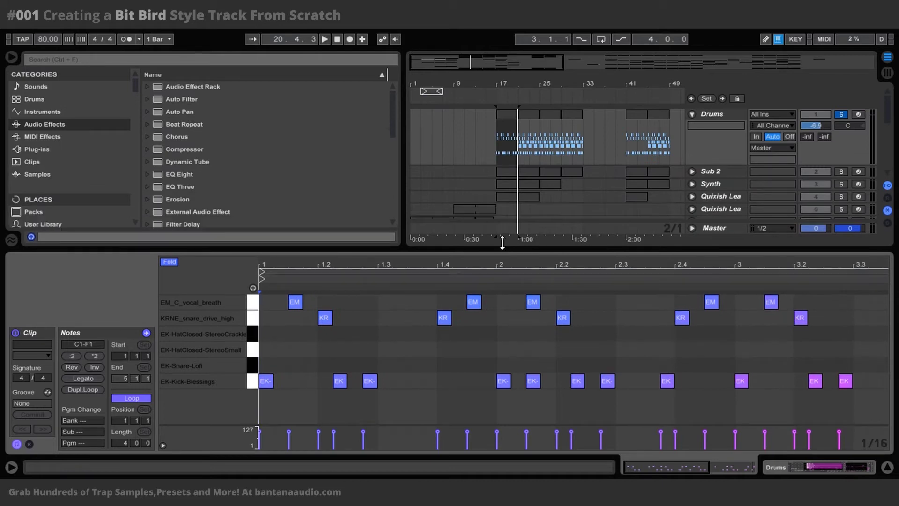
Step: Show the Drums track's devices and play from bar 17 with the EK-Kick-Blessings pad soloed
click(264, 381)
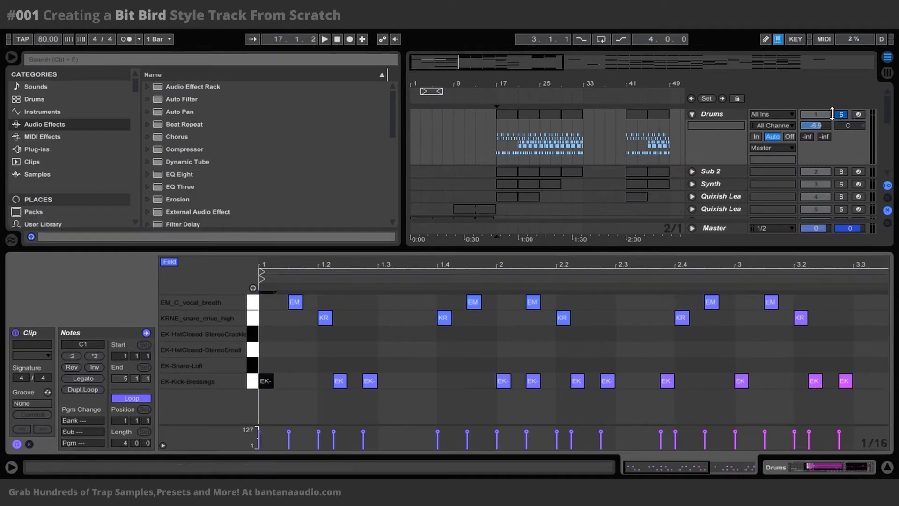
click(730, 114)
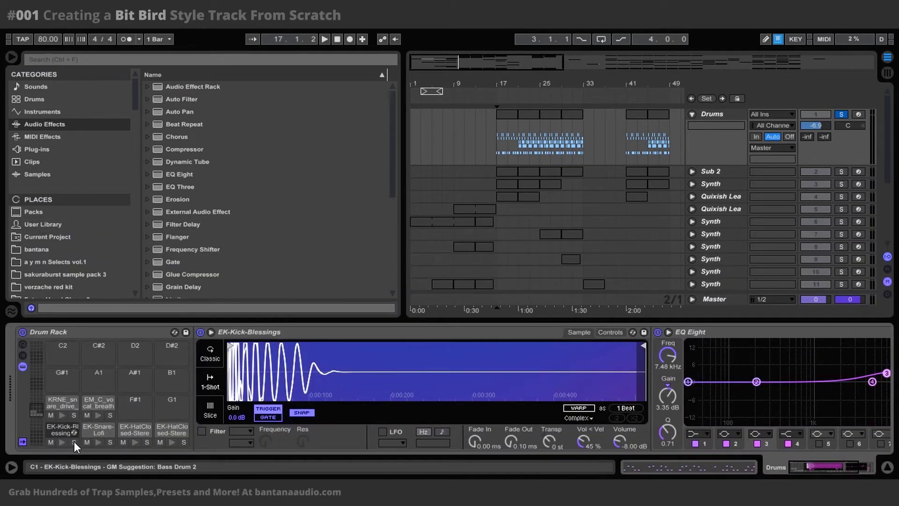
click(74, 442)
key(space)
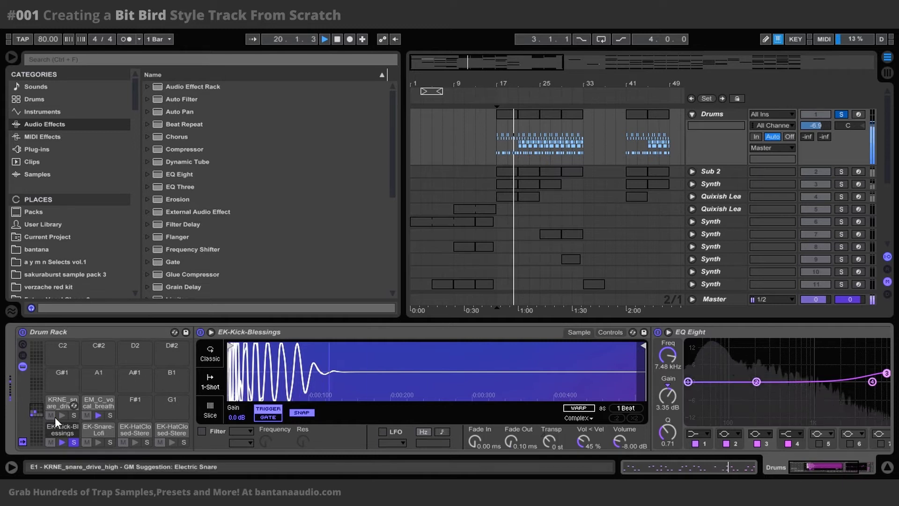
Step: Solo the KRNE_snare_drive_high pad instead of the kick and look over the rest of the drum device chain
click(73, 441)
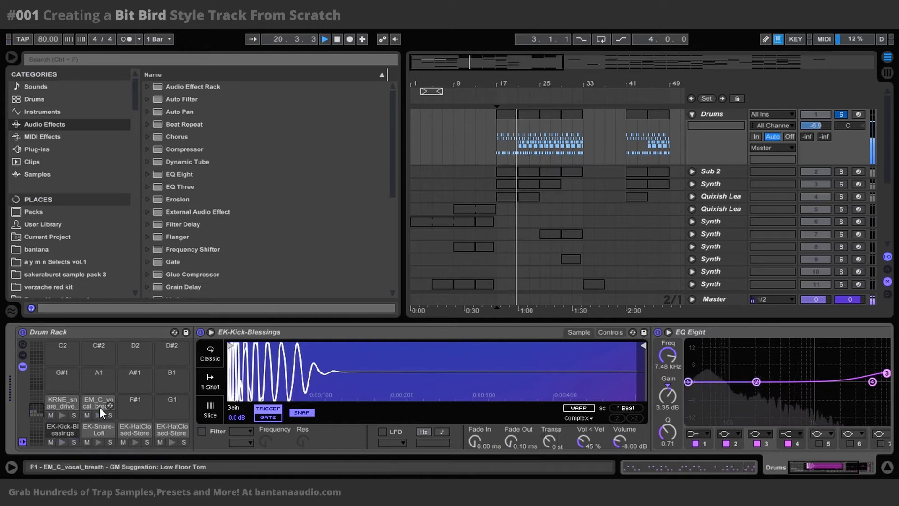
click(73, 416)
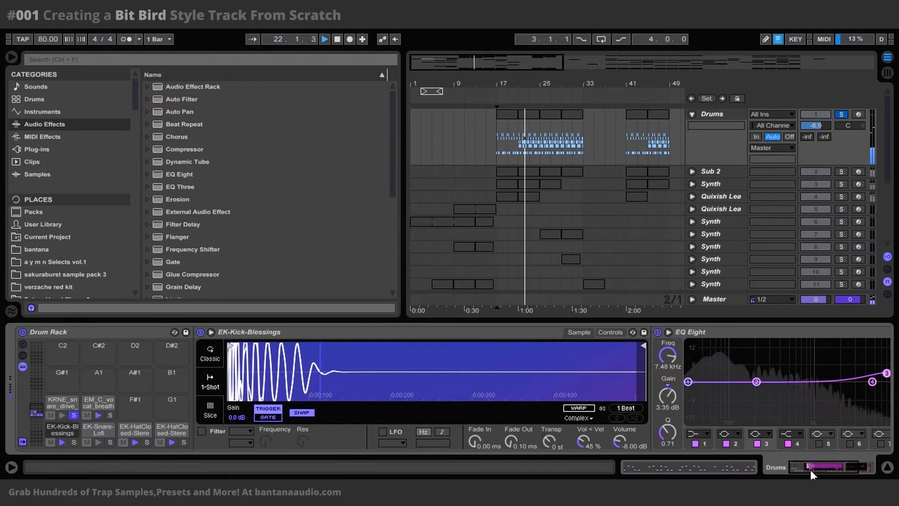
drag(811, 469, 824, 467)
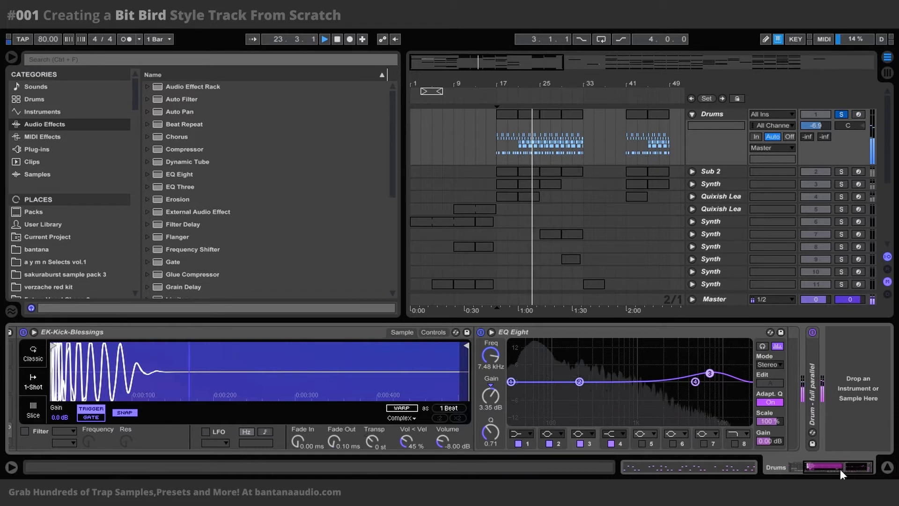
drag(840, 468, 827, 469)
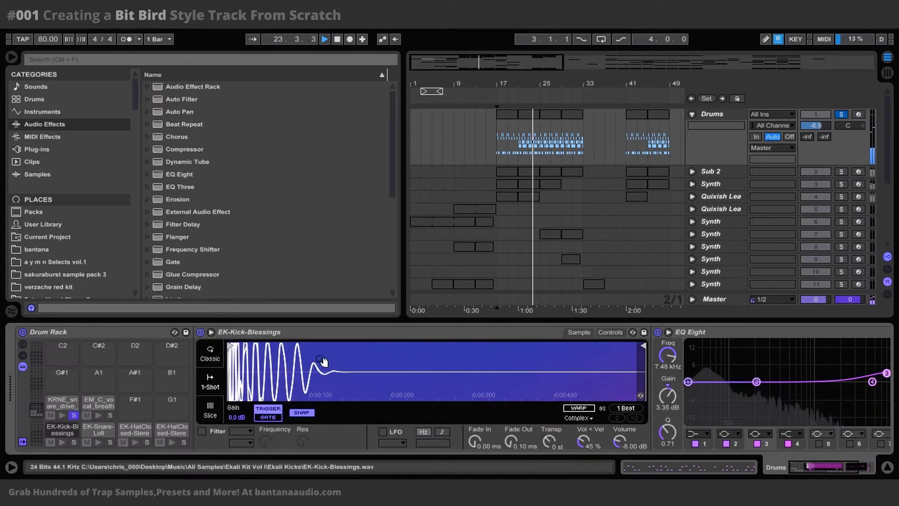
Step: Solo the EK-Kick-Blessings pad and collapse its EQ Eight, keeping the kick sampler expanded
click(72, 442)
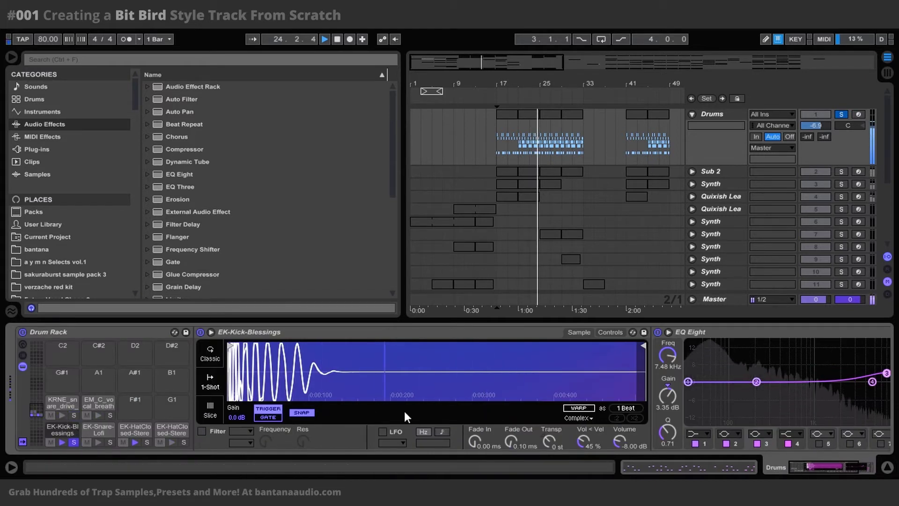
double_click(55, 428)
double_click(61, 425)
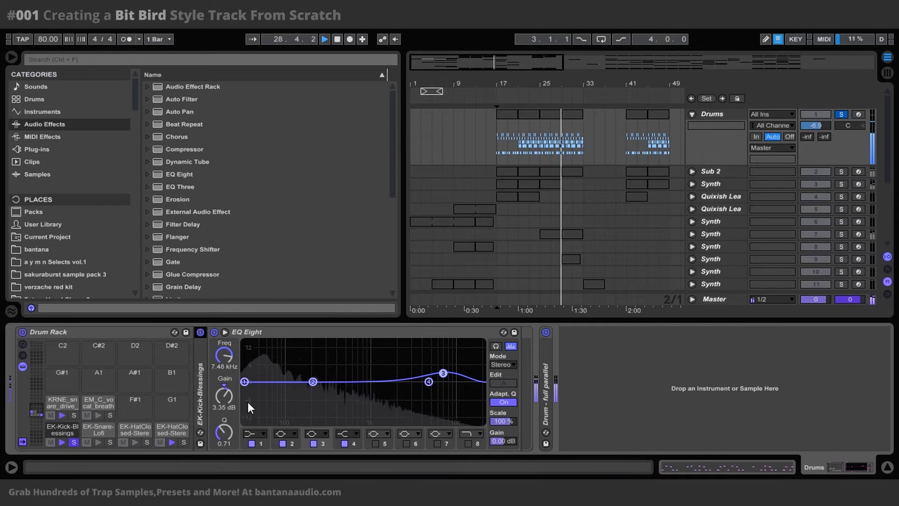
double_click(279, 332)
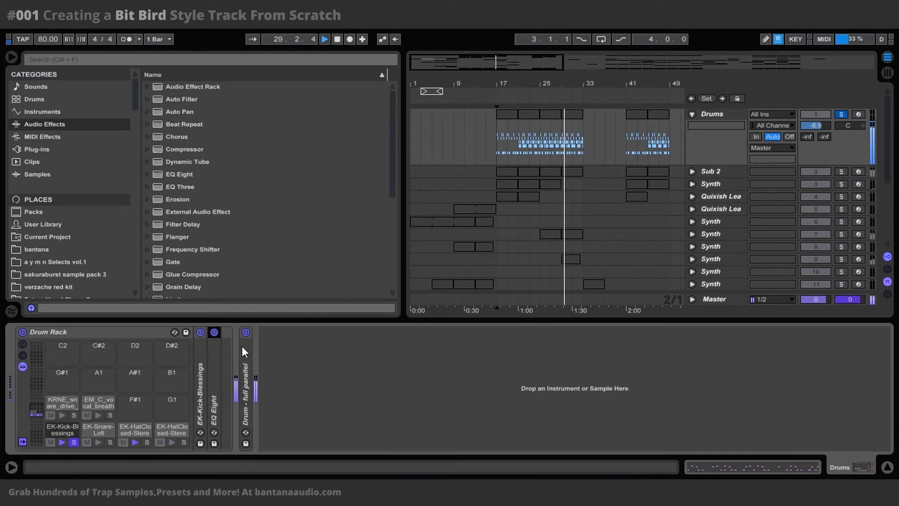
double_click(199, 406)
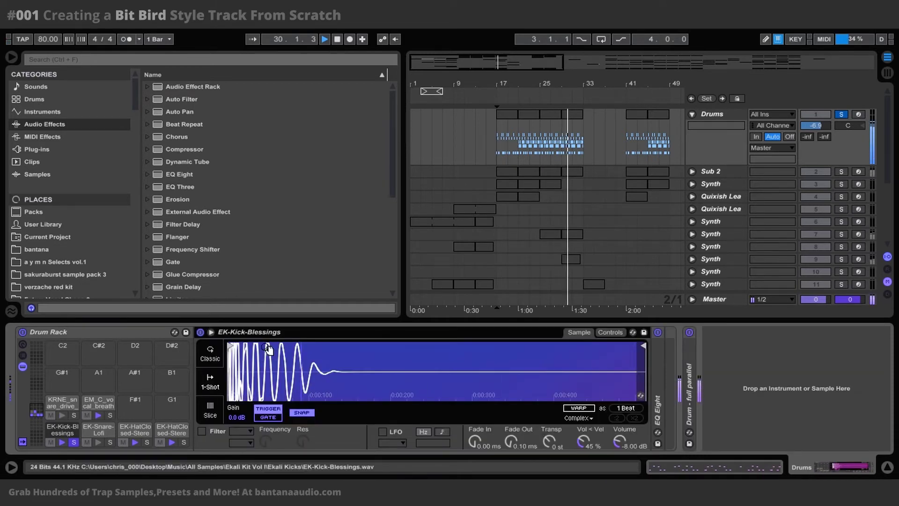
Step: Place the playback start at 17.1.1 with the EK-Kick-Blessings pad soloed
click(70, 442)
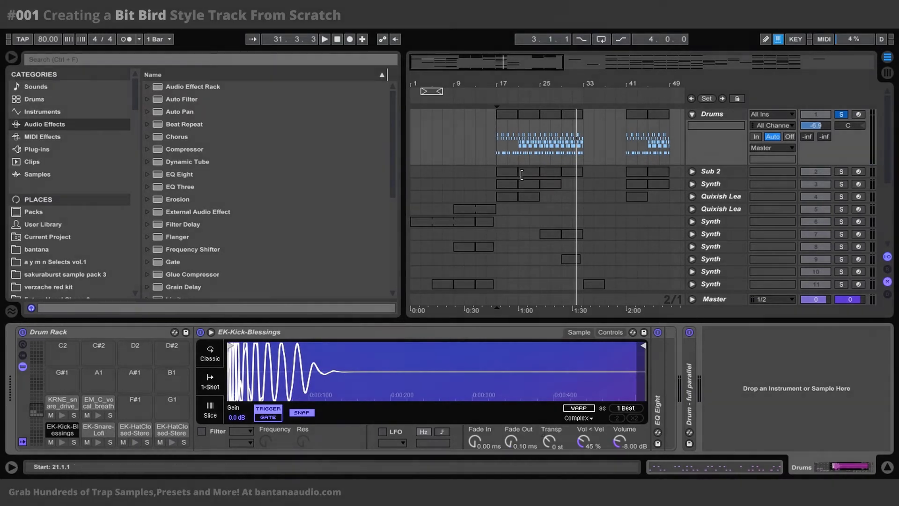
scroll(545, 167, down, 2)
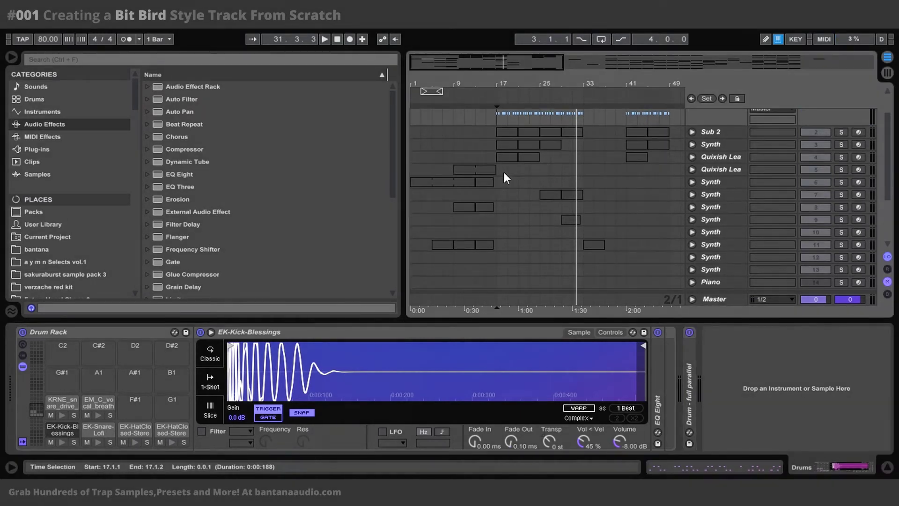
click(495, 128)
click(497, 118)
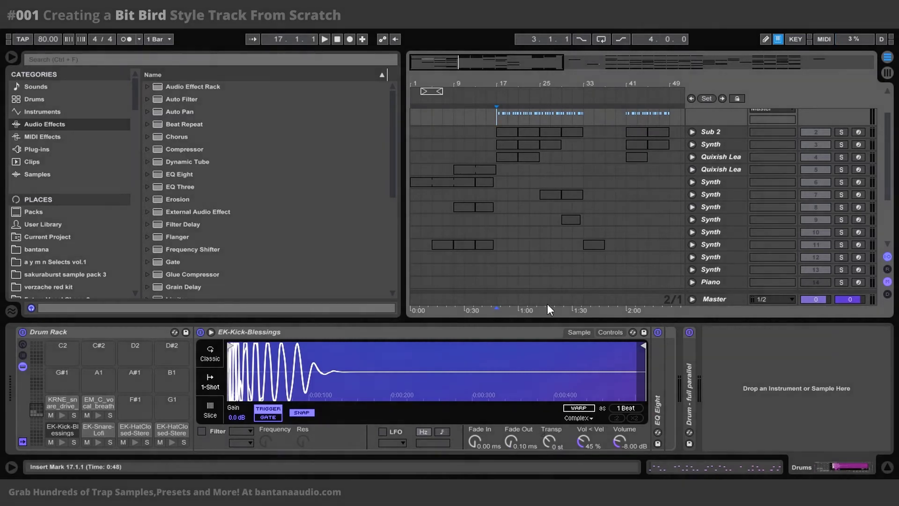
click(74, 442)
scroll(746, 147, up, 2)
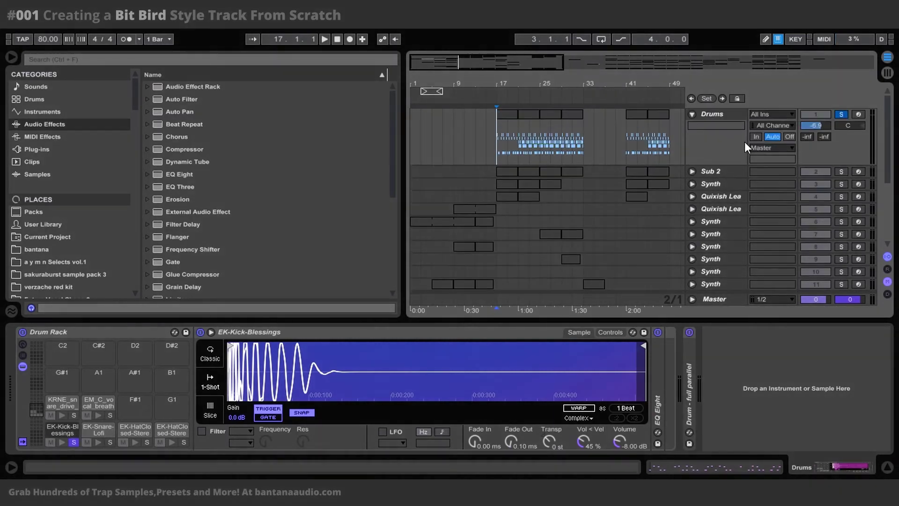
Step: Switch to Session View and play the soloed kick to check the Drums track's peak level
click(887, 73)
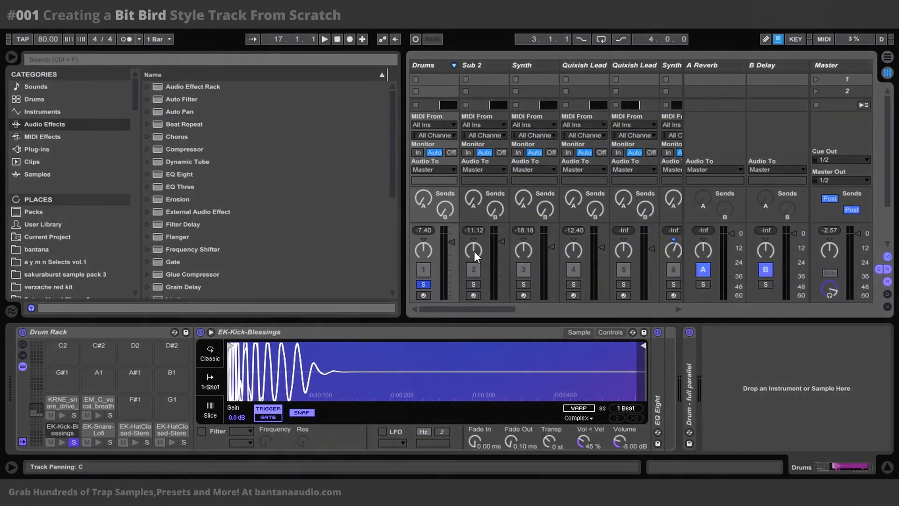
key(space)
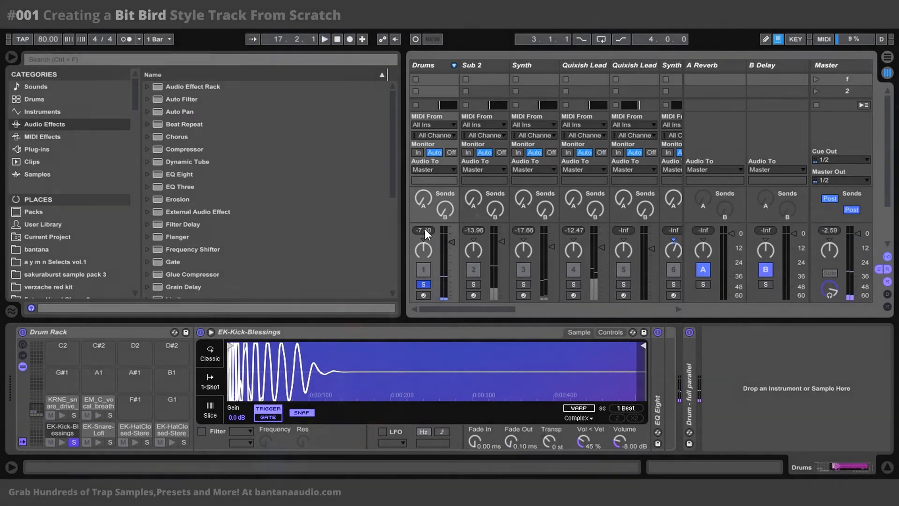
click(429, 228)
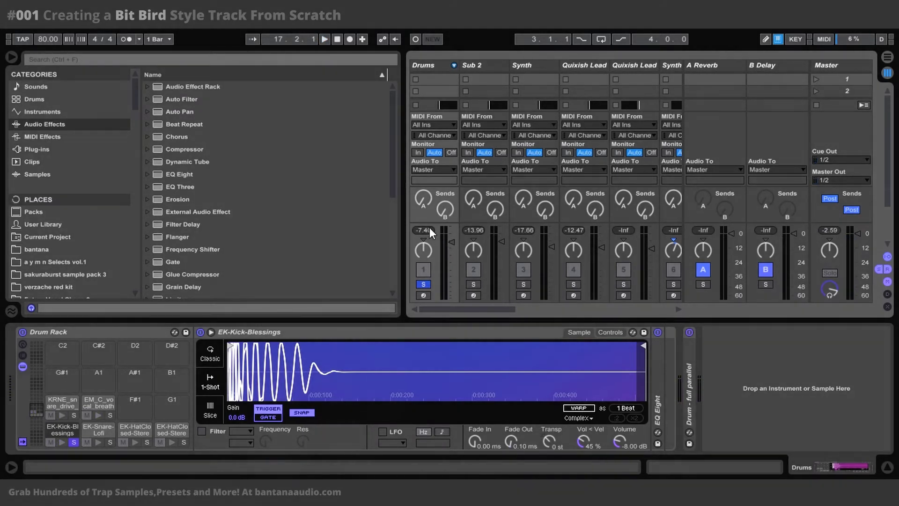
Step: Reset the Drums track's peak level reading and return to Arrangement View
click(424, 228)
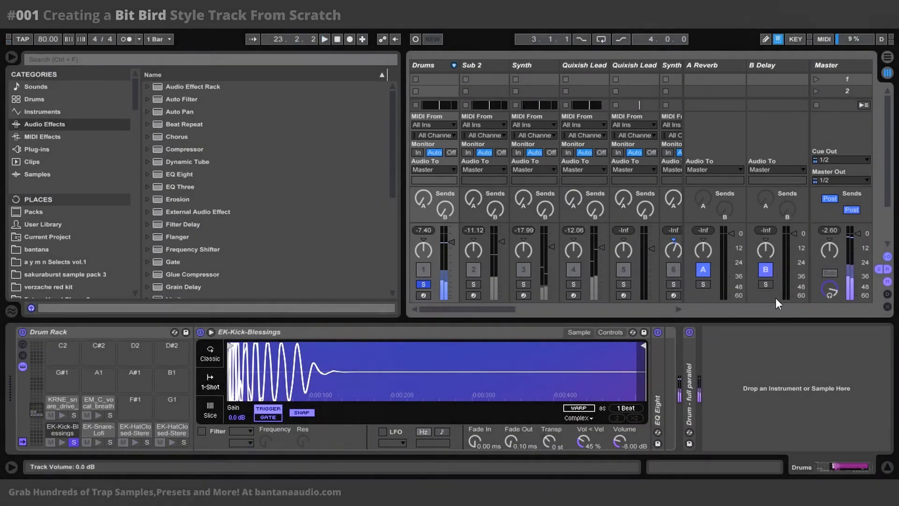
click(888, 57)
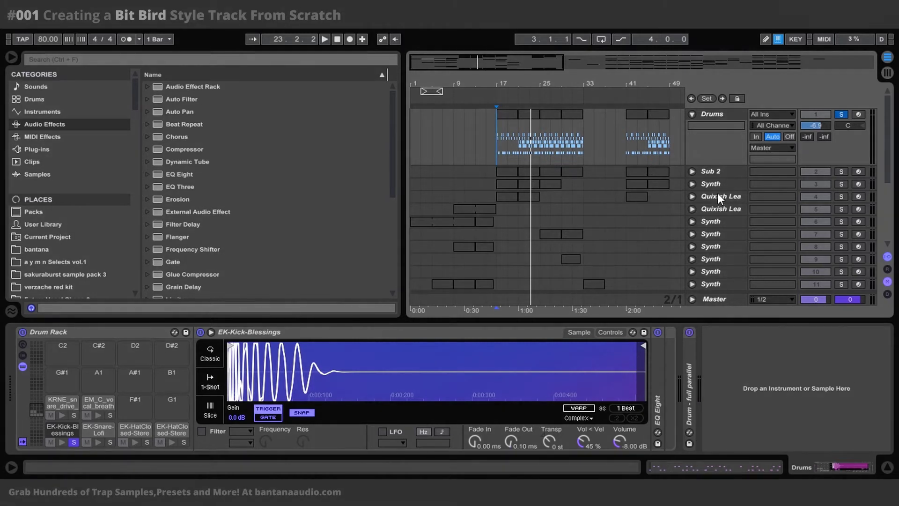
Step: Show the Sub 2 track's device chain and briefly play the arrangement from 17.1.1
click(721, 179)
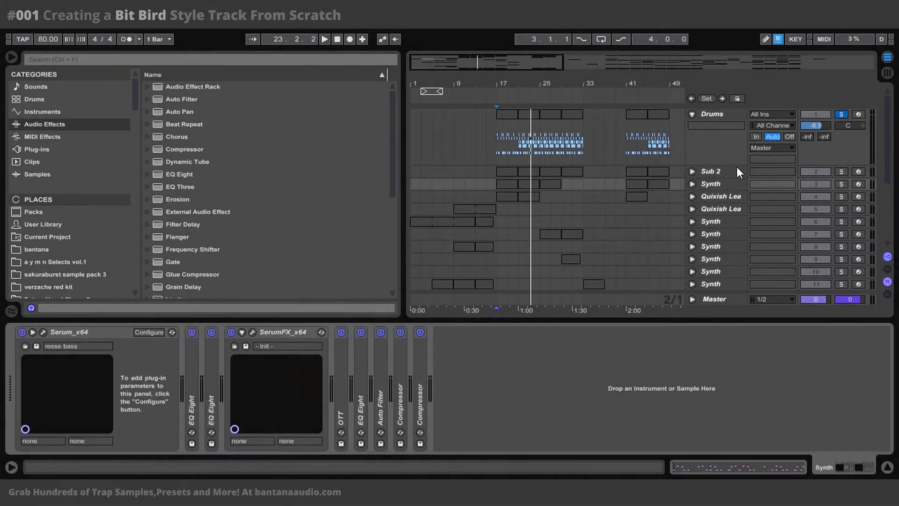
click(721, 170)
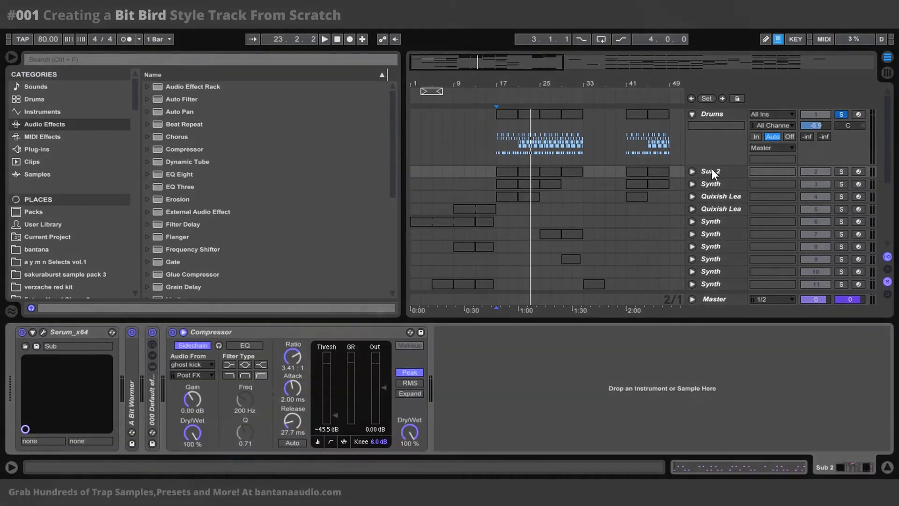
click(492, 170)
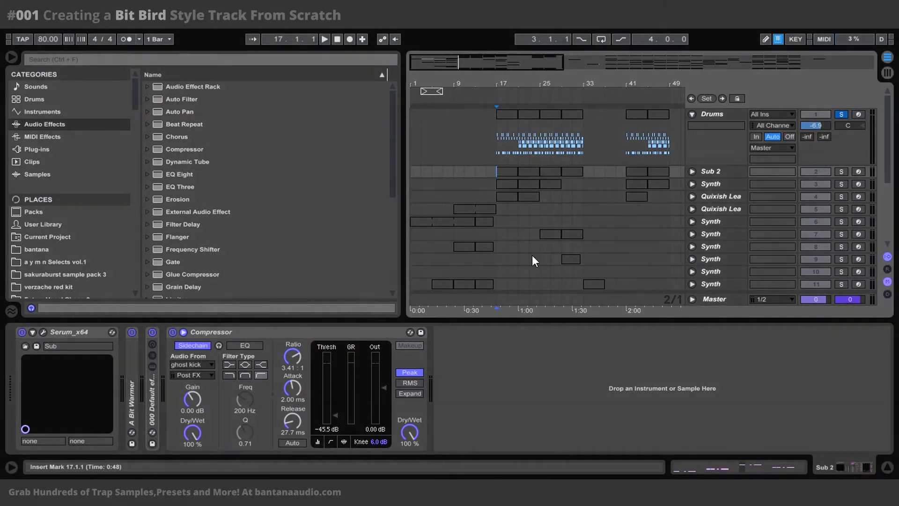
key(space)
key(space)
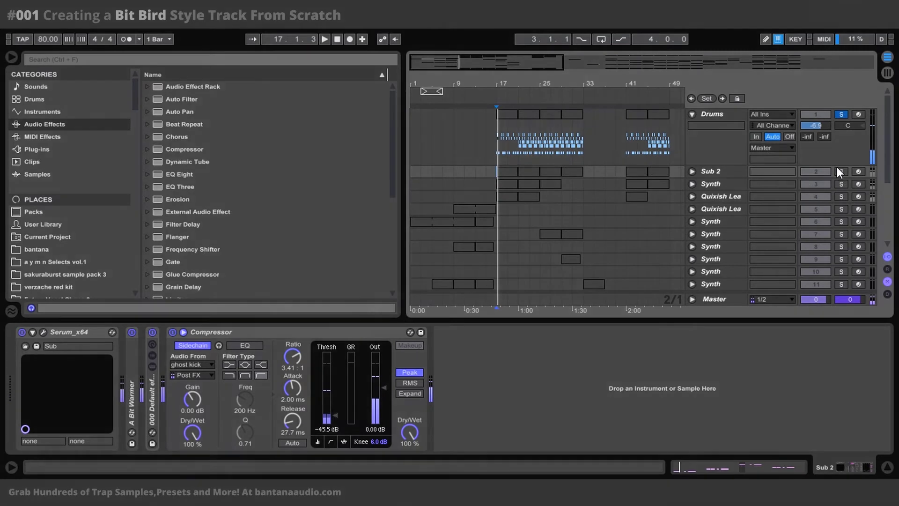
Step: Solo the Quixish Lead on track 4 and play its first clip from 17.1.1
click(841, 196)
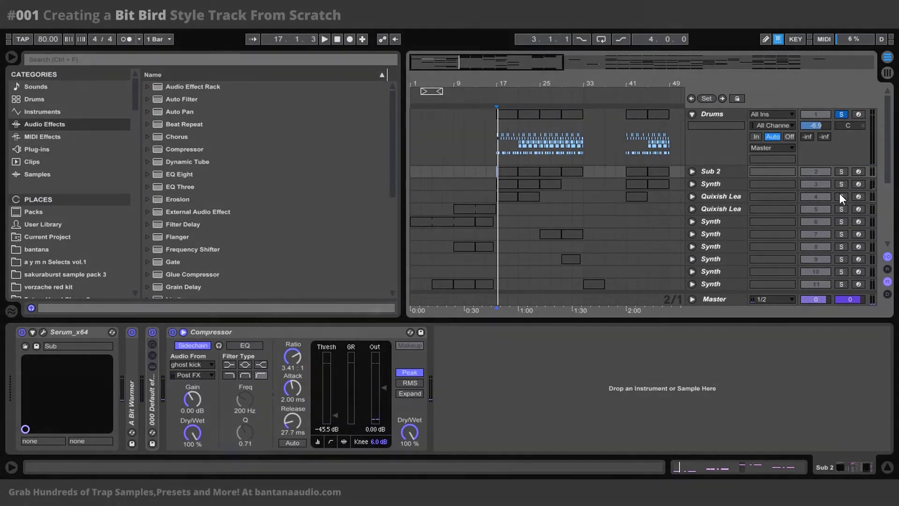
click(504, 195)
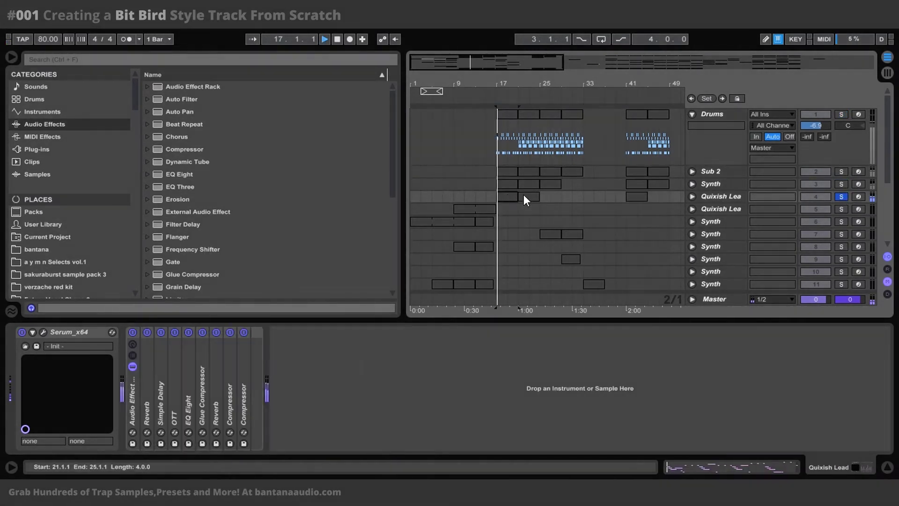
key(space)
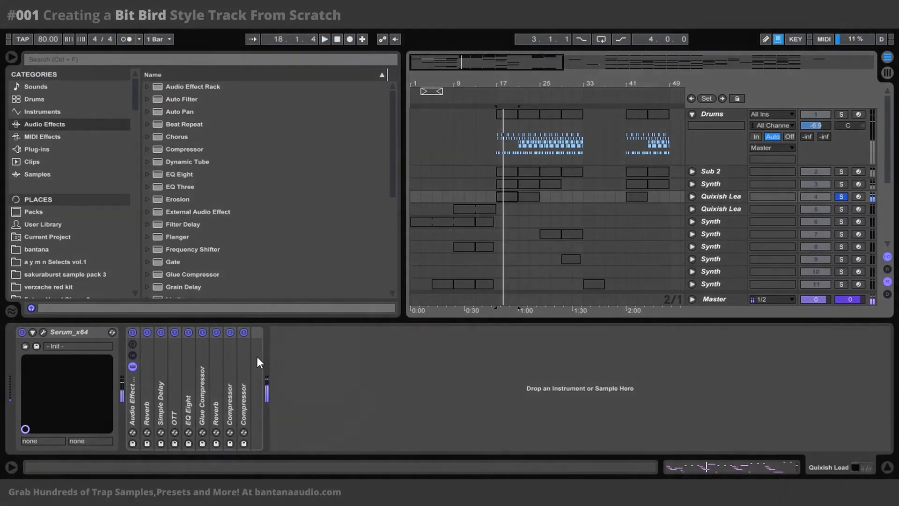
Step: Look into the Glue Compressor on Quixish Lead, collapse it, and expand the first Compressor with its ghost kick sidechain
double_click(202, 351)
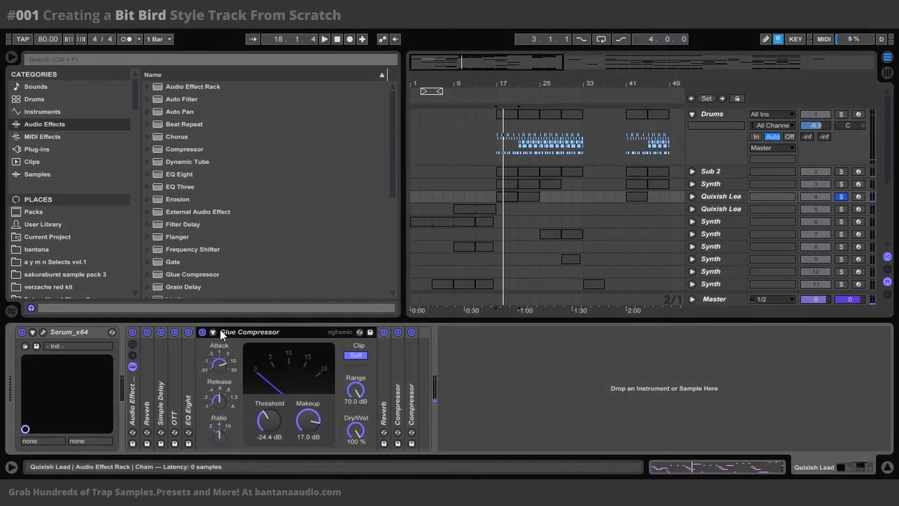
double_click(276, 332)
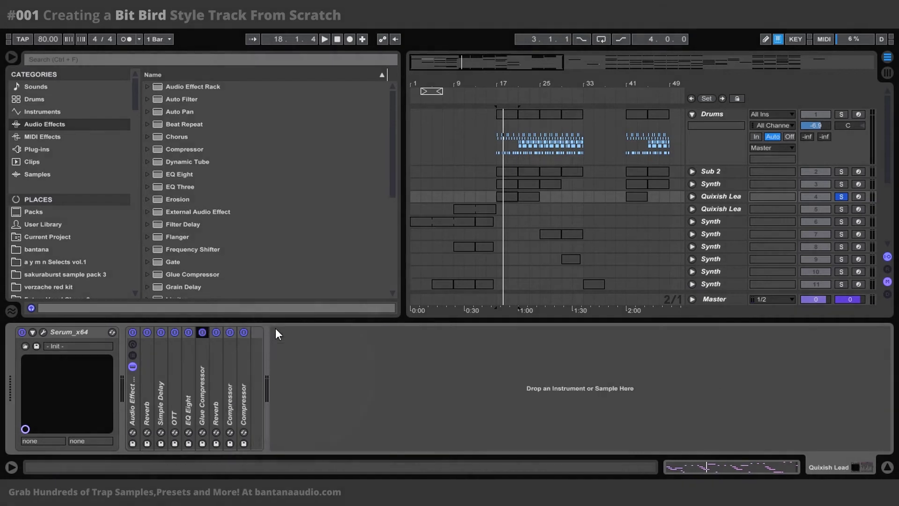
double_click(229, 366)
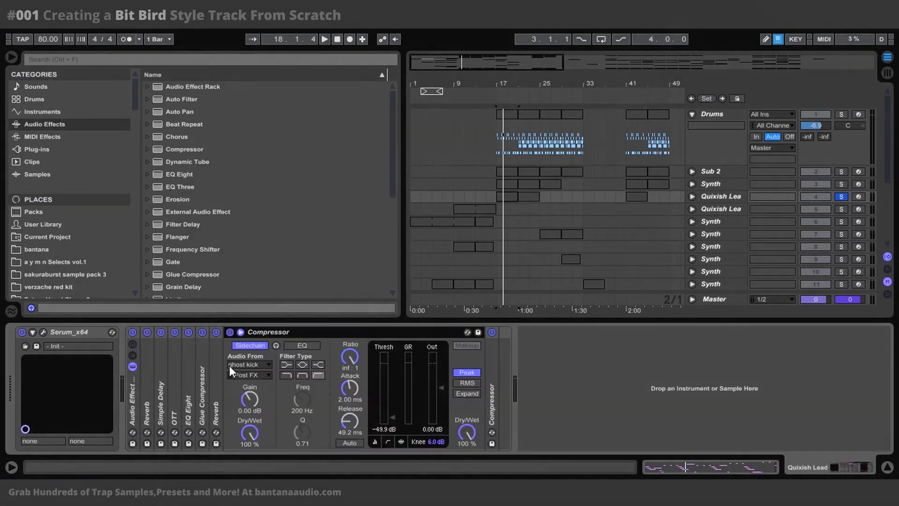
Step: Bypass both Compressors on Quixish Lead and play the soloed lead without sidechaining
click(229, 332)
click(490, 333)
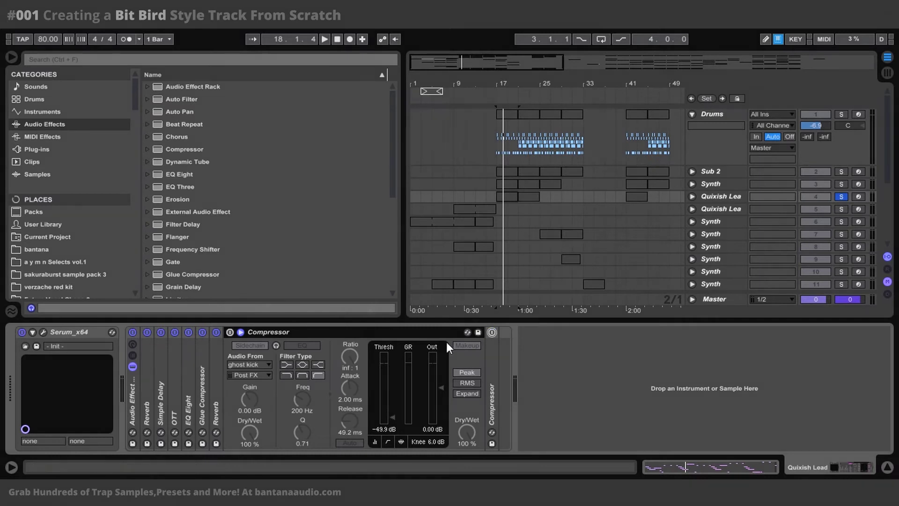
key(space)
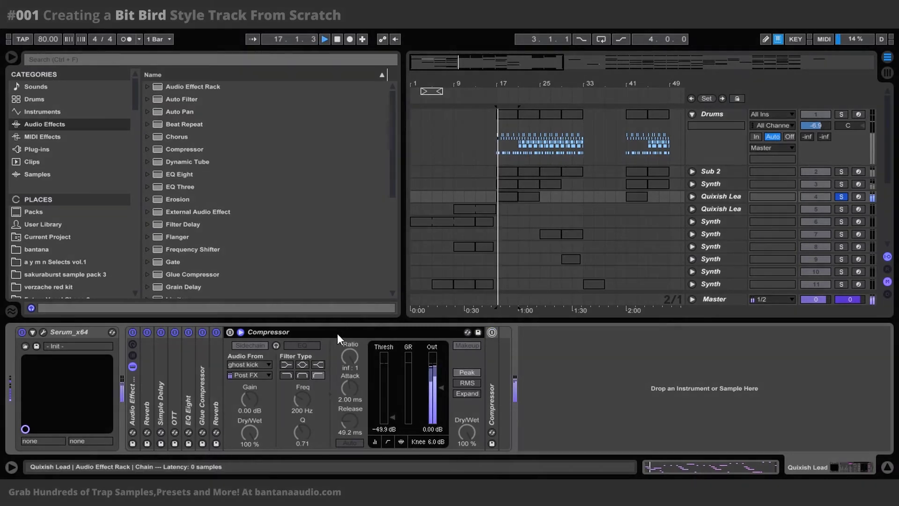
Step: Turn both Compressors on Quixish Lead back on, and fold and unfold the first one's sidechain section
click(230, 332)
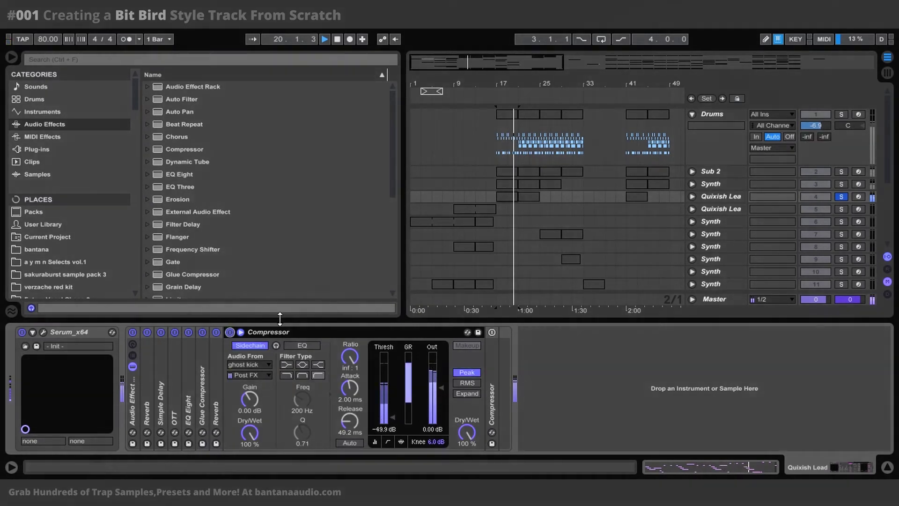
click(491, 331)
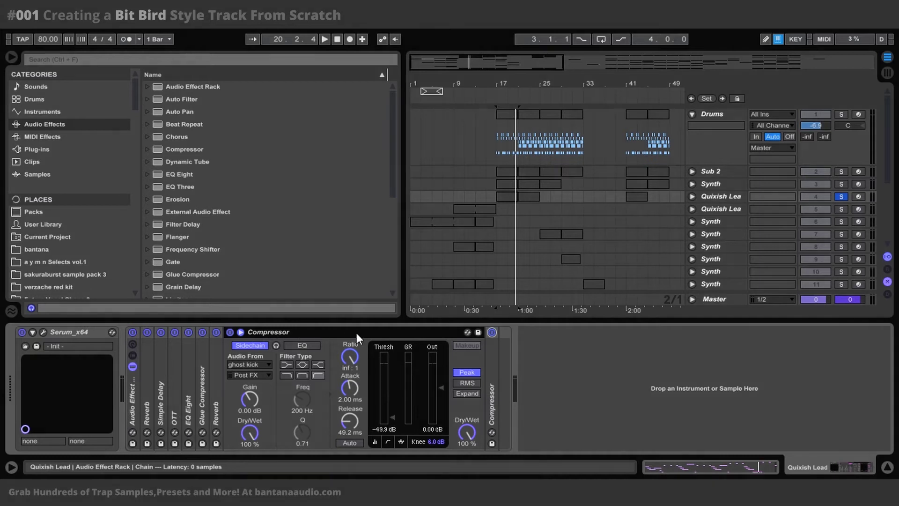
click(241, 332)
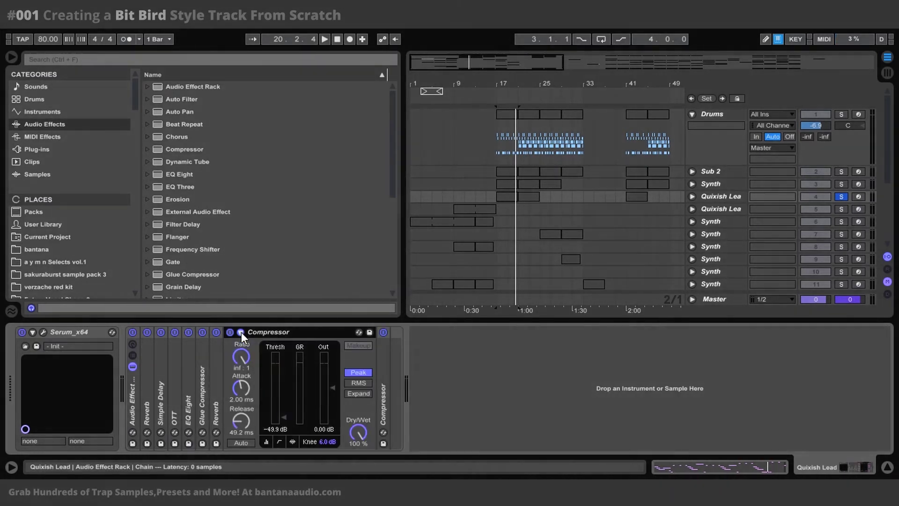
click(241, 332)
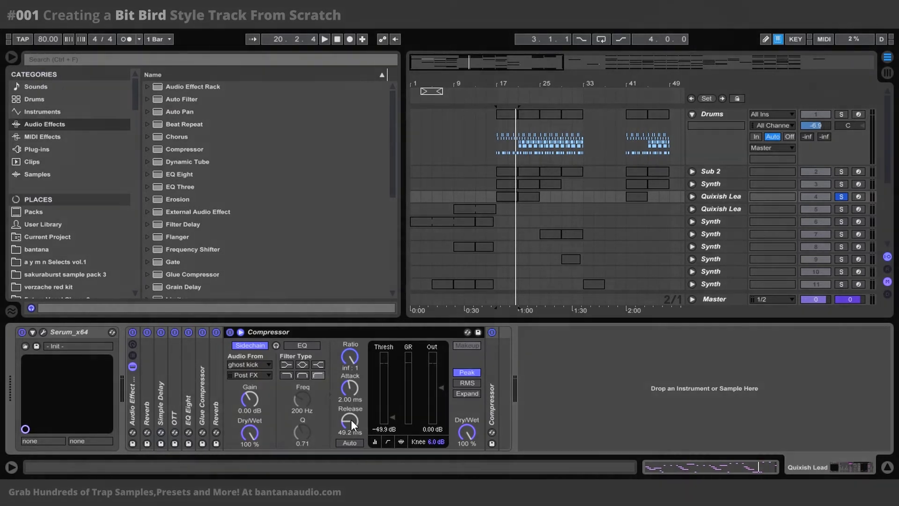
Step: Try a 174 ms release on the lead's sidechain Compressor during playback, and undo the change
drag(351, 420, 350, 407)
key(space)
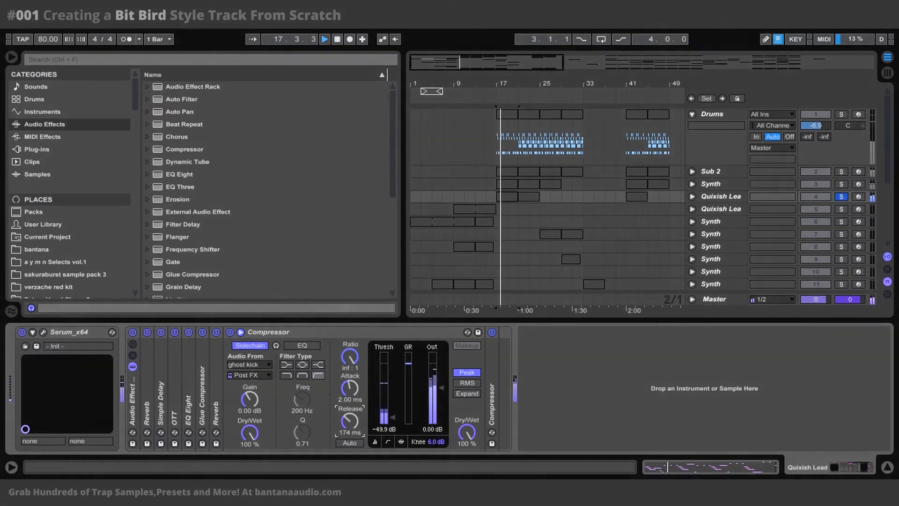
key(ctrl+z)
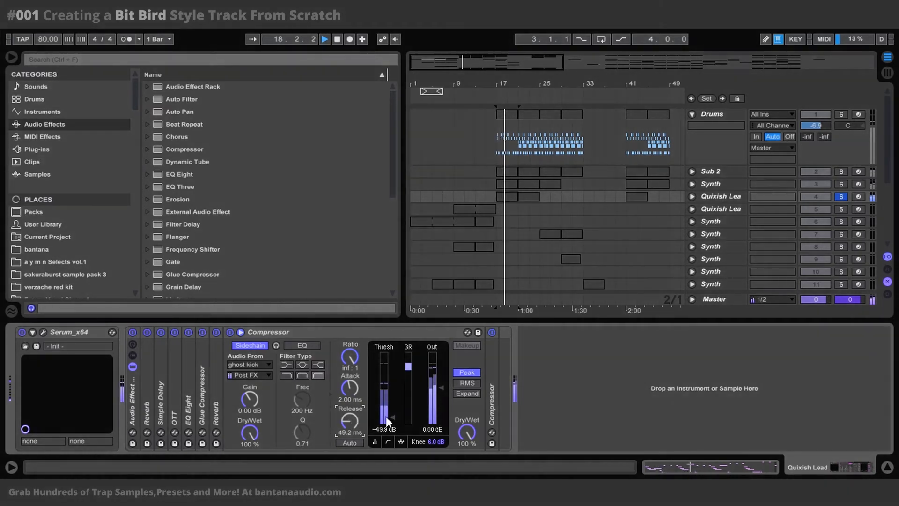
key(space)
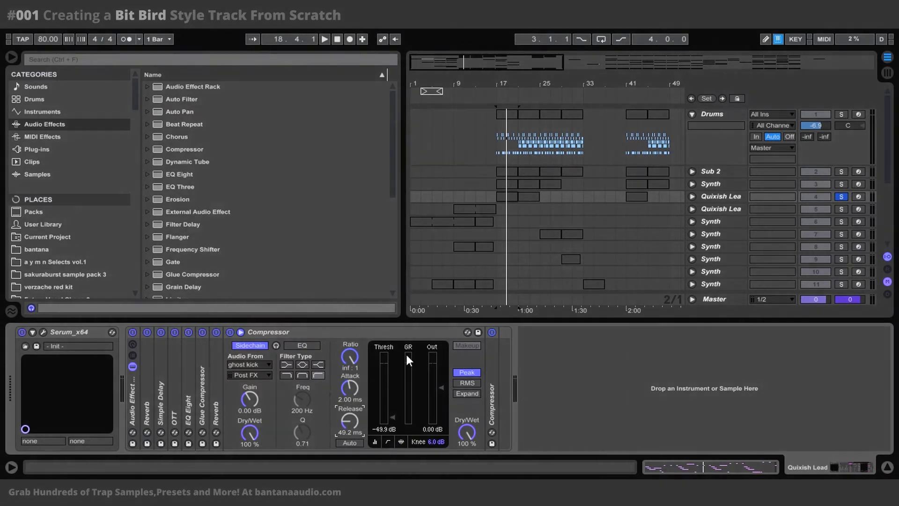
Step: Collapse the lead's Compressor, solo the Sub 2 track and show its sidechain Compressor settings
double_click(378, 333)
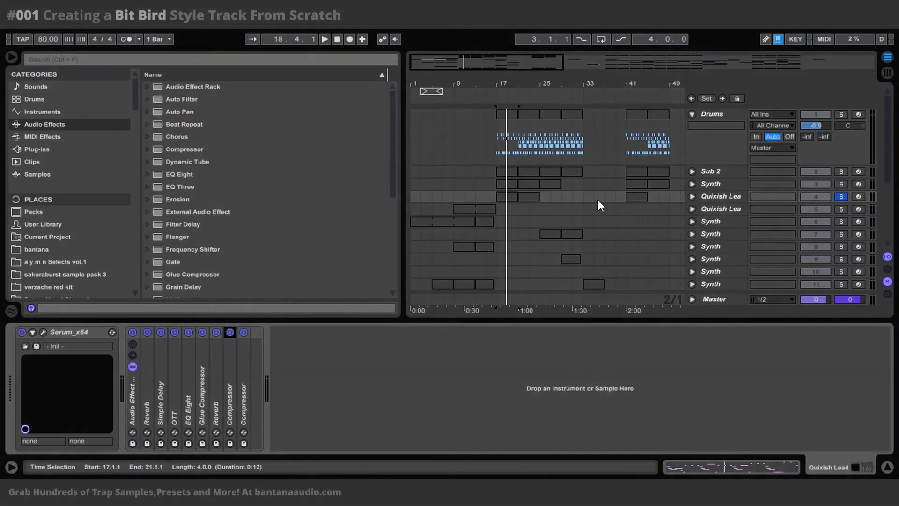
click(841, 172)
click(720, 172)
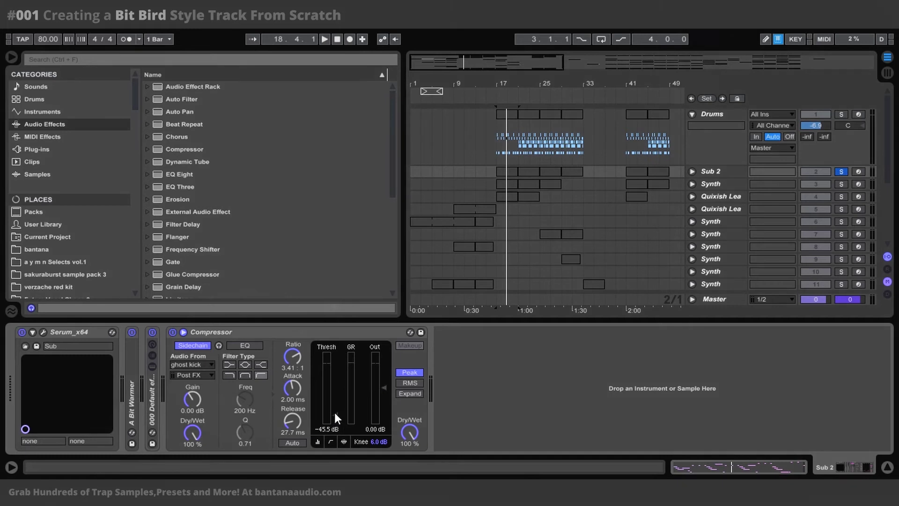
Step: Solo Quixish Lead on track 4 again, expand its first Compressor and lower the threshold to -inf dB
click(724, 184)
click(726, 197)
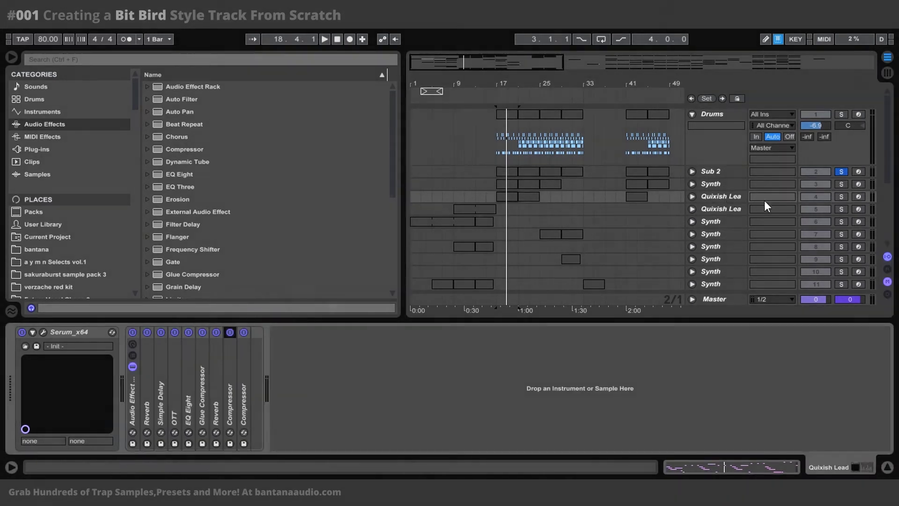
click(841, 198)
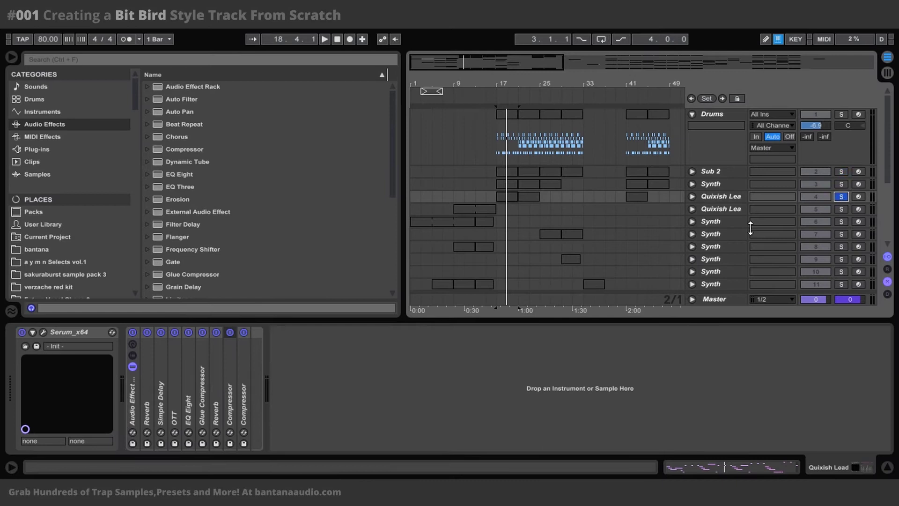
double_click(228, 391)
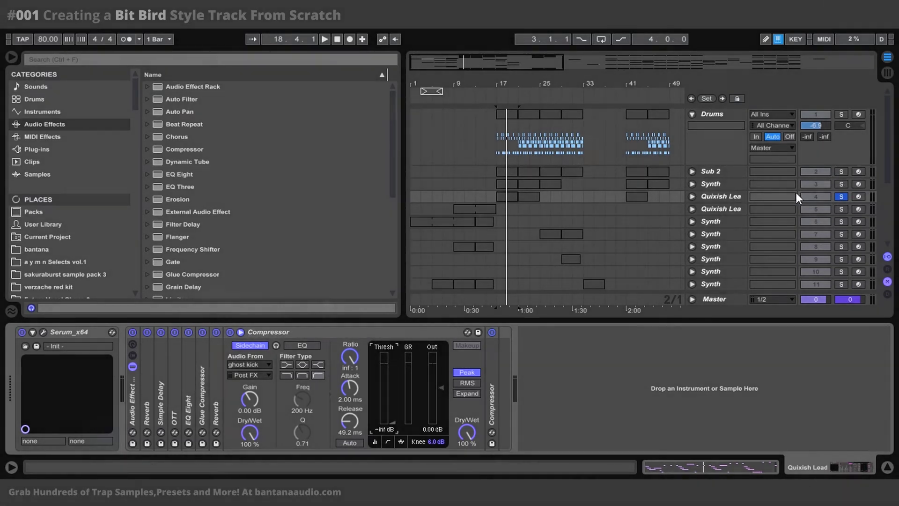
Step: Unsolo Quixish Lead and the EK-Kick-Blessings pad, and play the full mix from 17.1.1
click(841, 196)
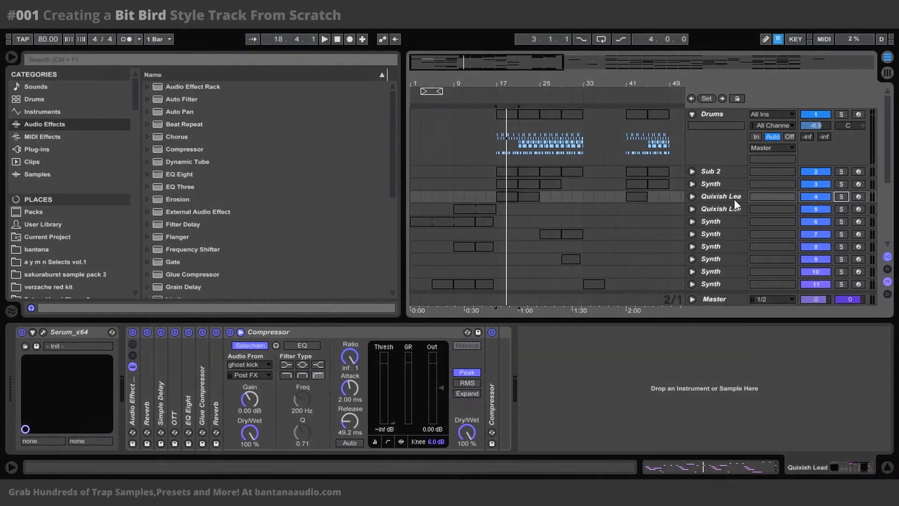
key(space)
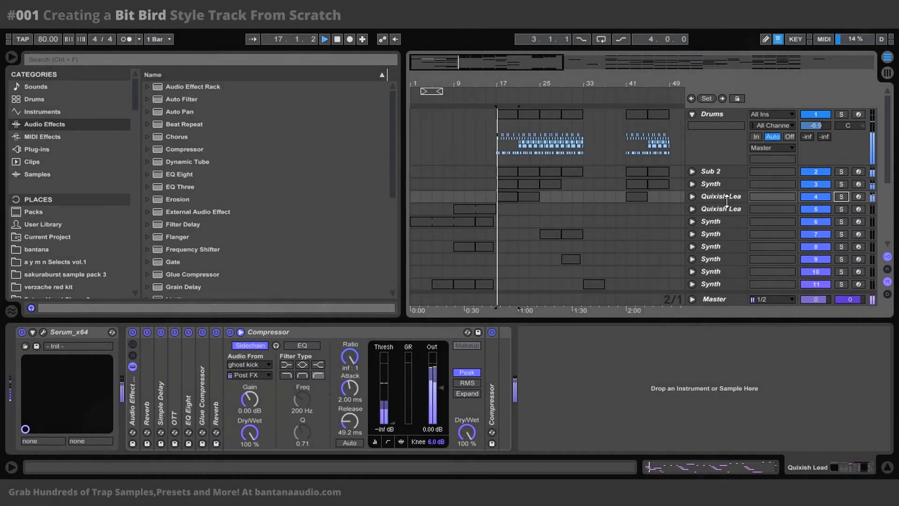
key(space)
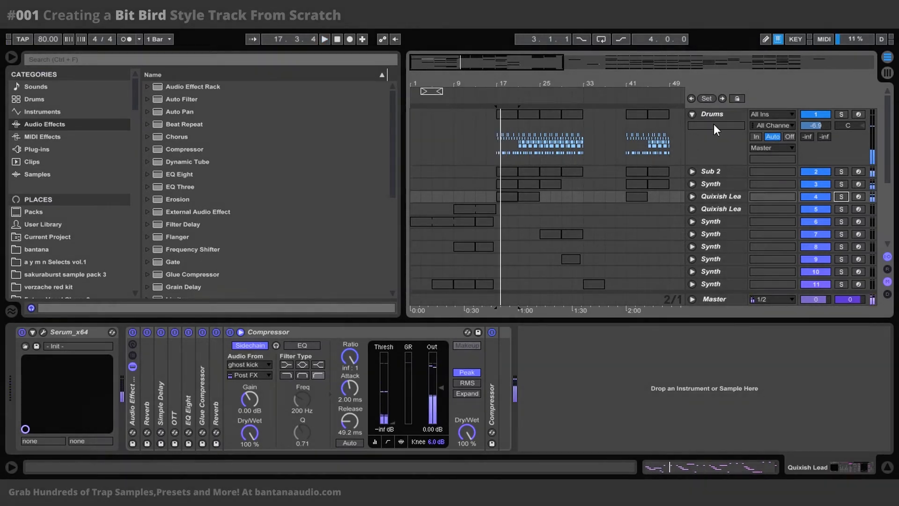
click(719, 113)
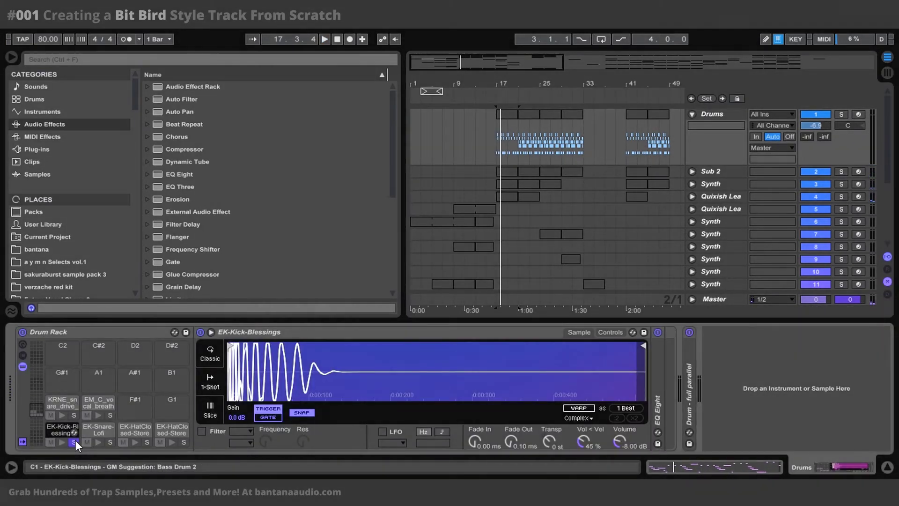
key(space)
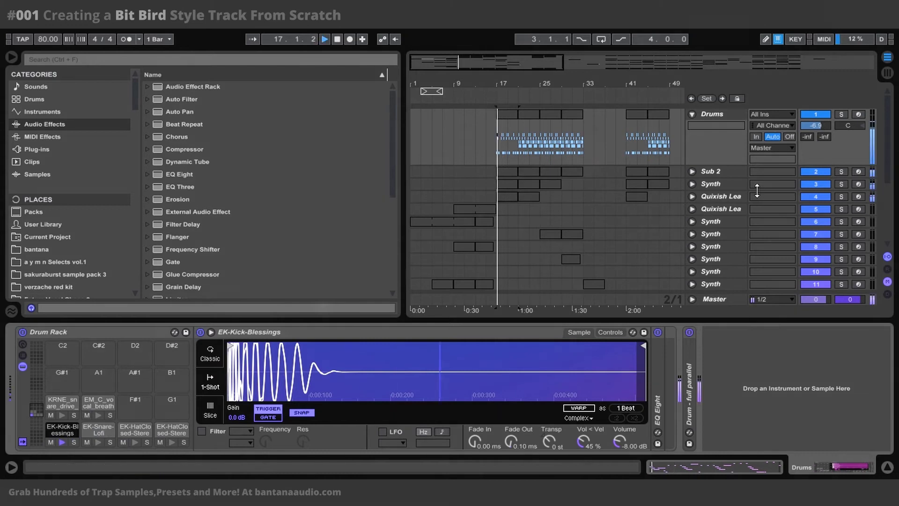
Step: Set the threshold of Quixish Lead's sidechain Compressor to -45.5 dB and collapse the device
click(722, 194)
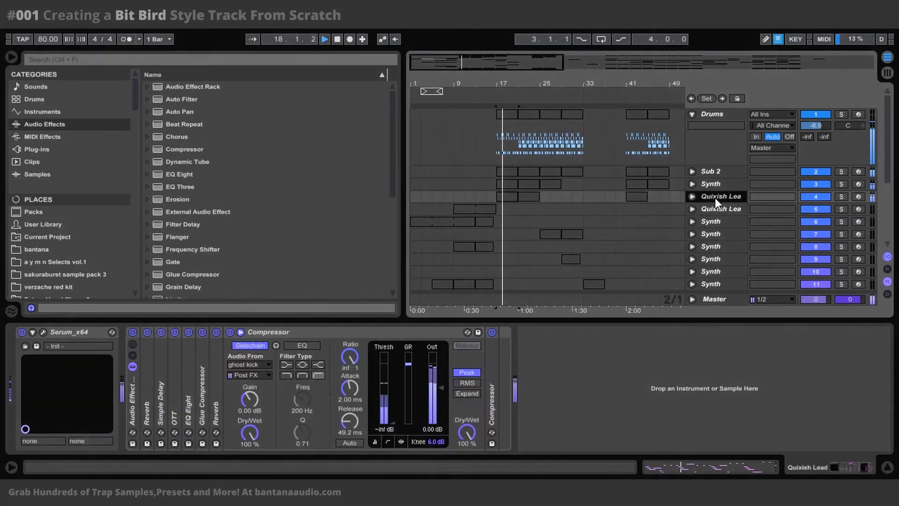
drag(390, 423, 391, 415)
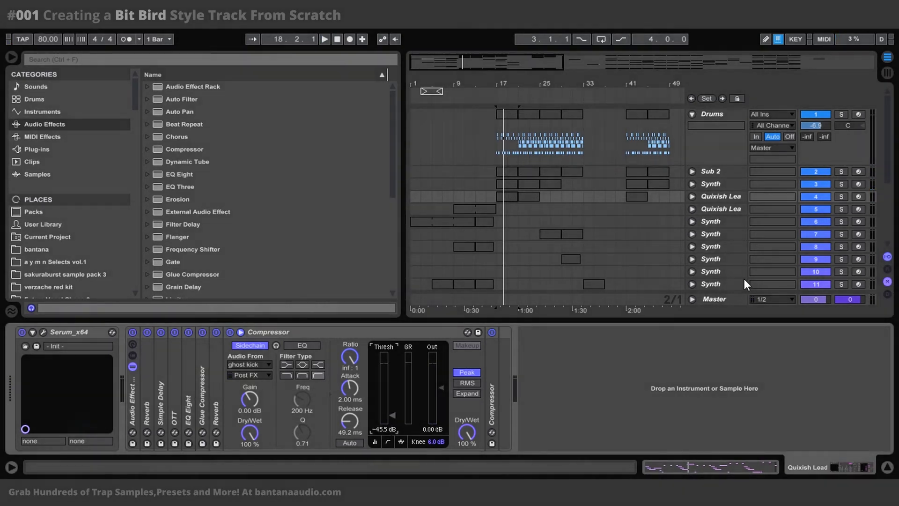
double_click(330, 335)
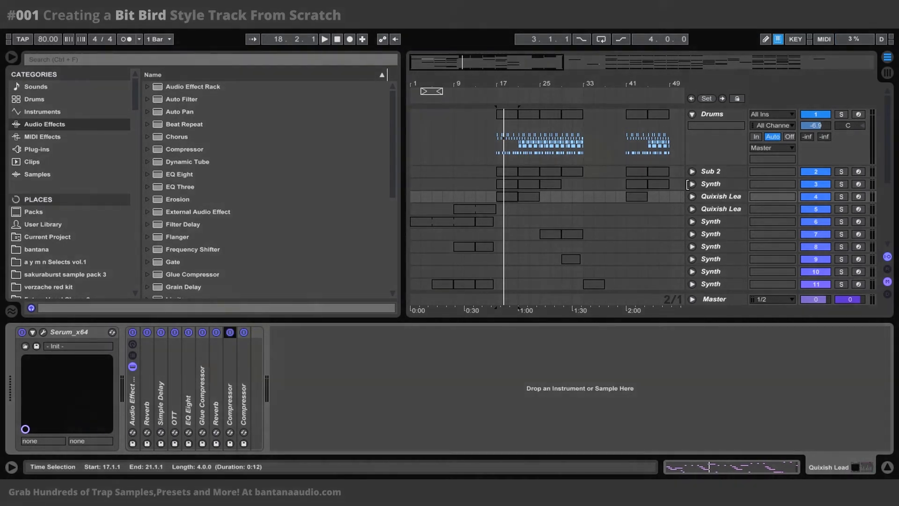
scroll(700, 186, down, 2)
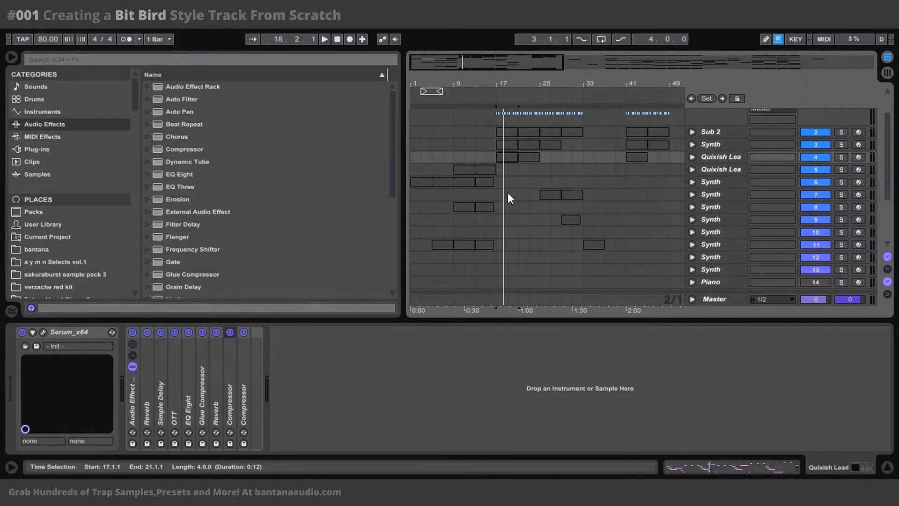
Step: Solo the Sub 2 track and lower its sidechain Compressor threshold to -61.5 dB while listening to playback
click(734, 131)
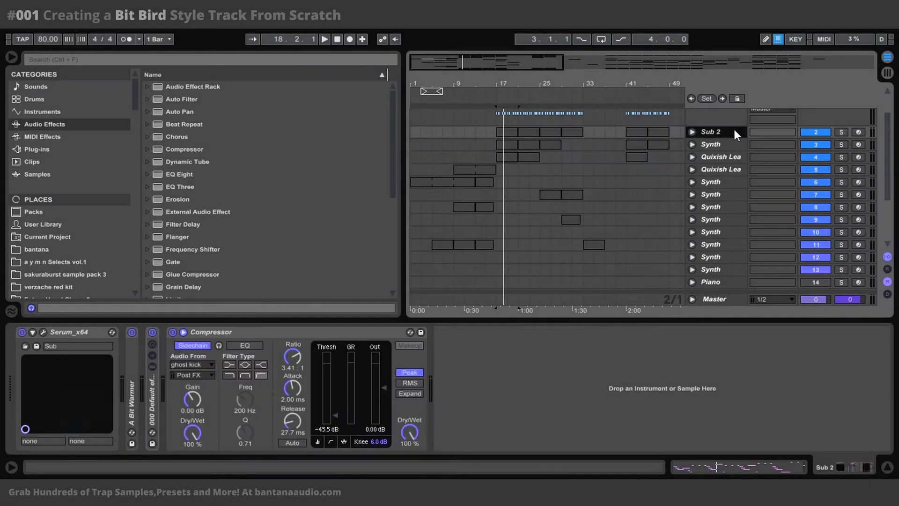
click(841, 131)
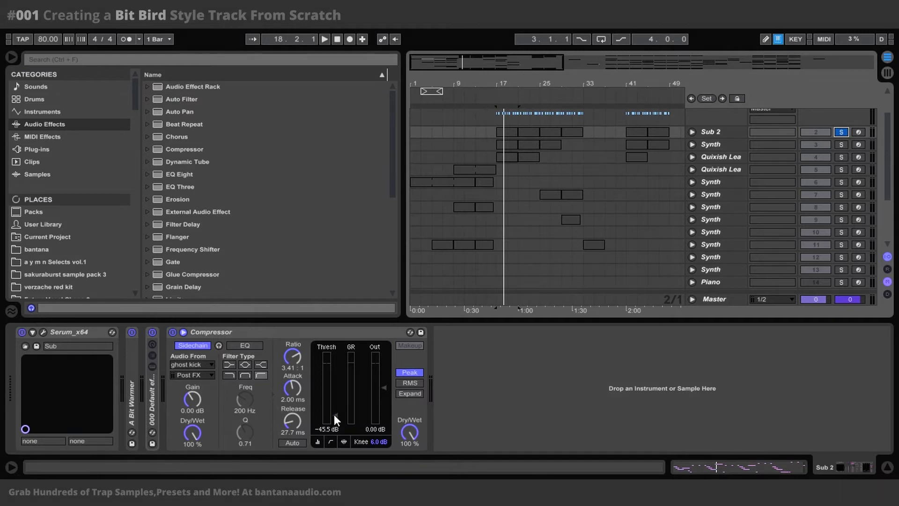
drag(334, 415, 335, 421)
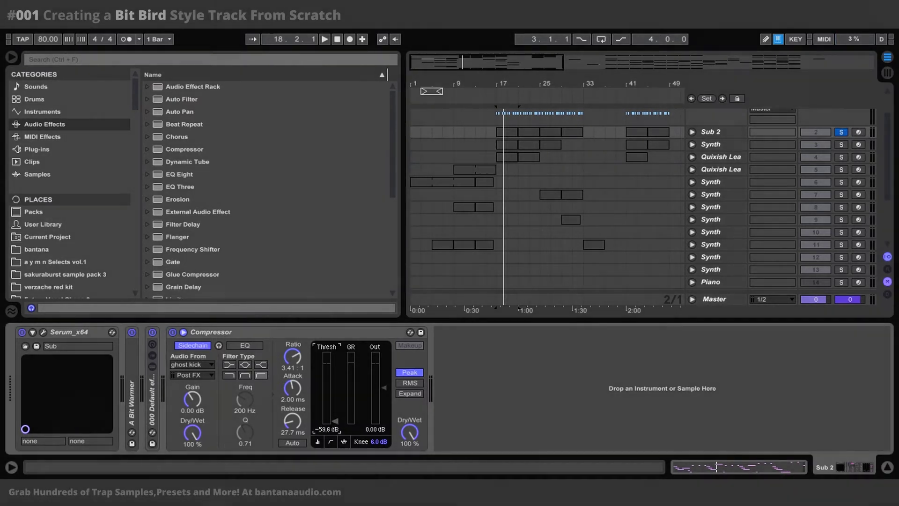
key(space)
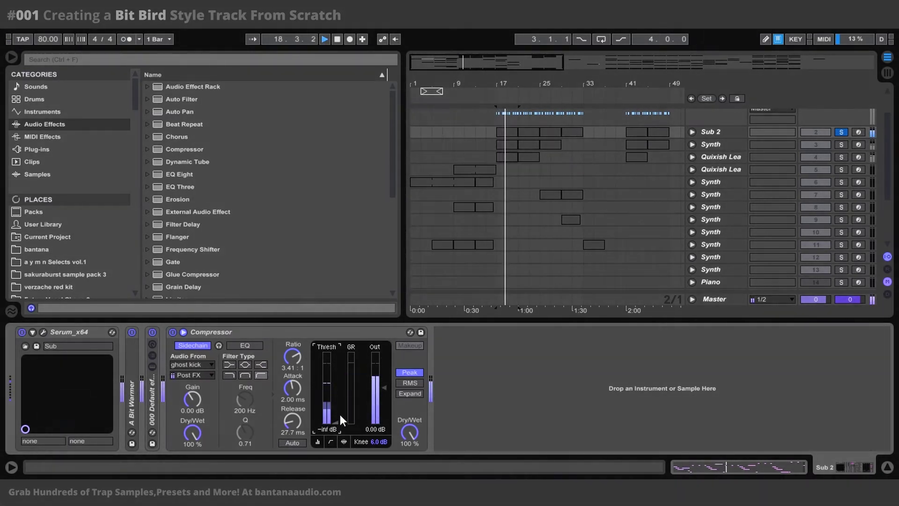
drag(336, 423, 336, 421)
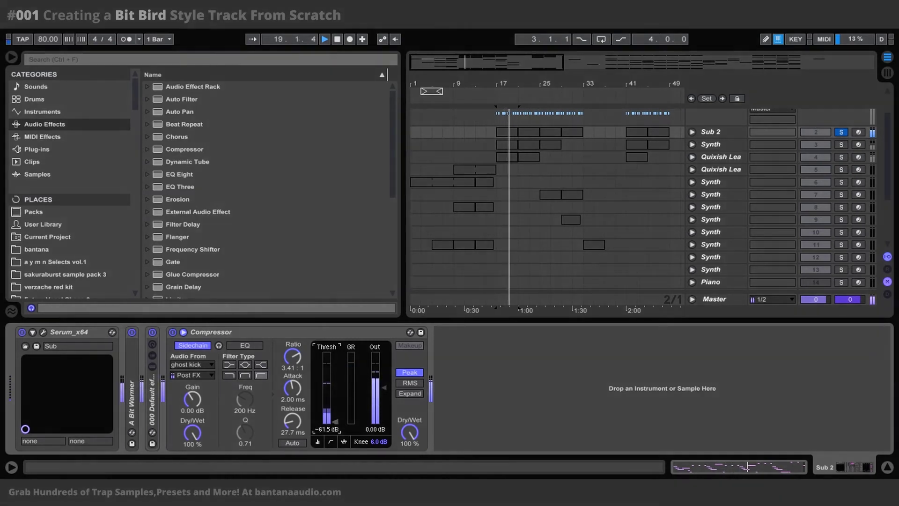
key(space)
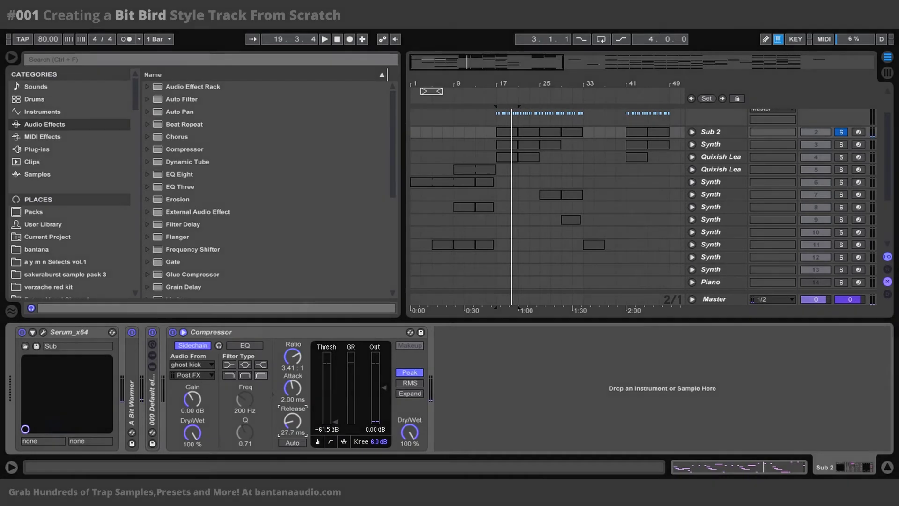
Step: Solo Drums alongside Sub 2 and, during playback, set Sub 2's Compressor to 33.9 ms release, -inf dB threshold and a 5.48:1 ratio
scroll(805, 189, up, 2)
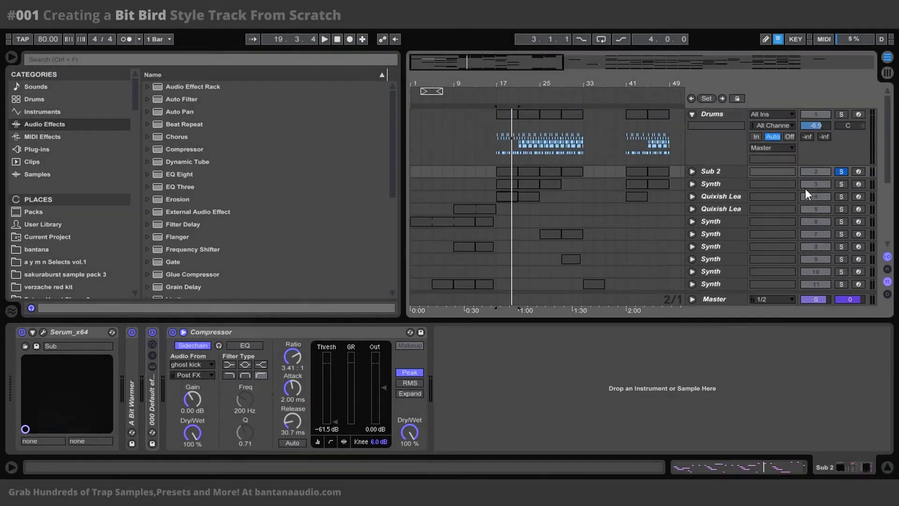
click(841, 114)
key(space)
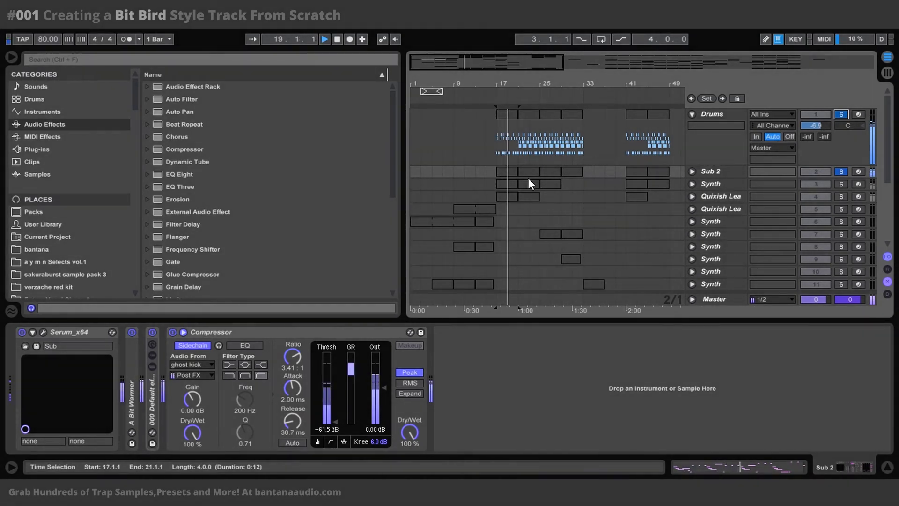
drag(296, 425, 335, 428)
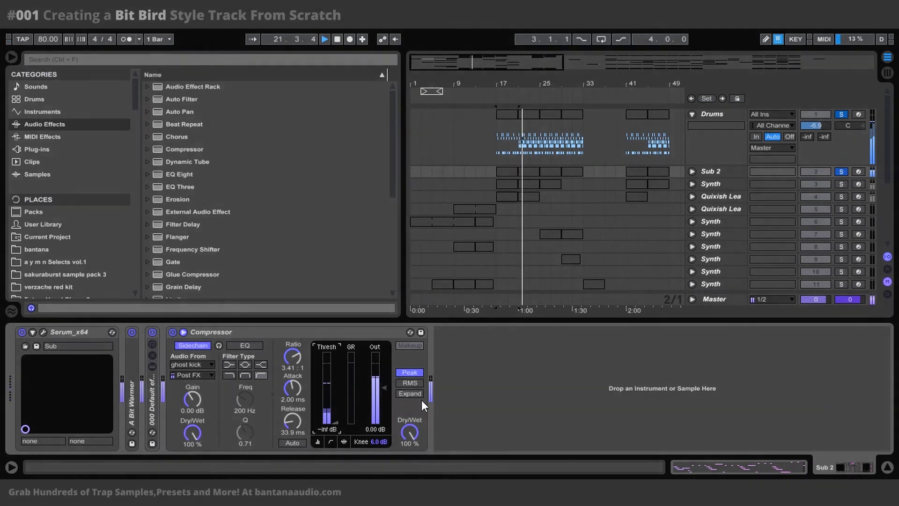
mouse_move(293, 357)
mouse_down()
mouse_move(293, 346)
mouse_move(292, 361)
mouse_up()
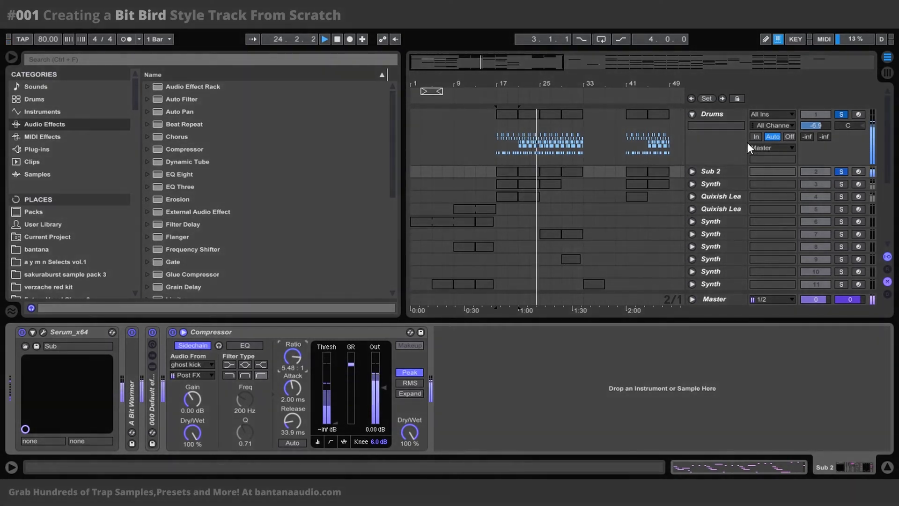
Step: Set the EK-Kick-Blessings sample volume to -6.86 dB, play the drums with the sub, and show Sub 2's Compressor
click(730, 116)
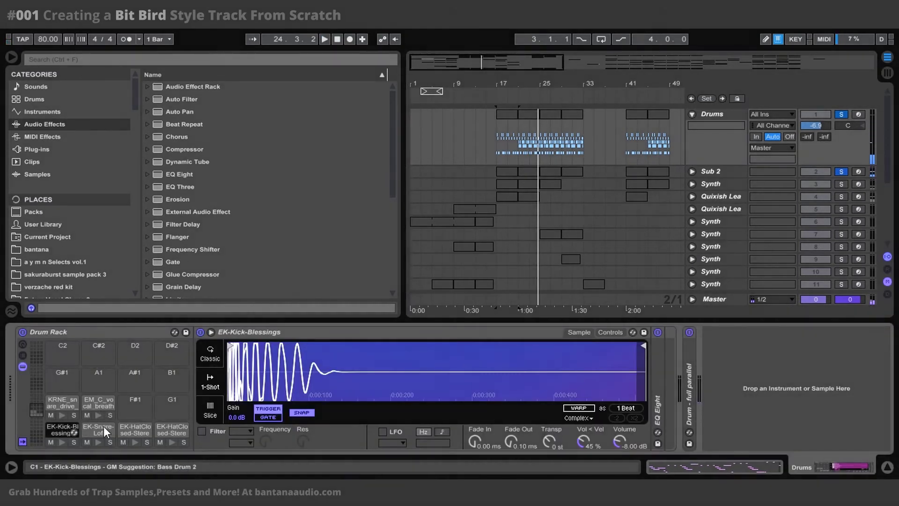
click(626, 440)
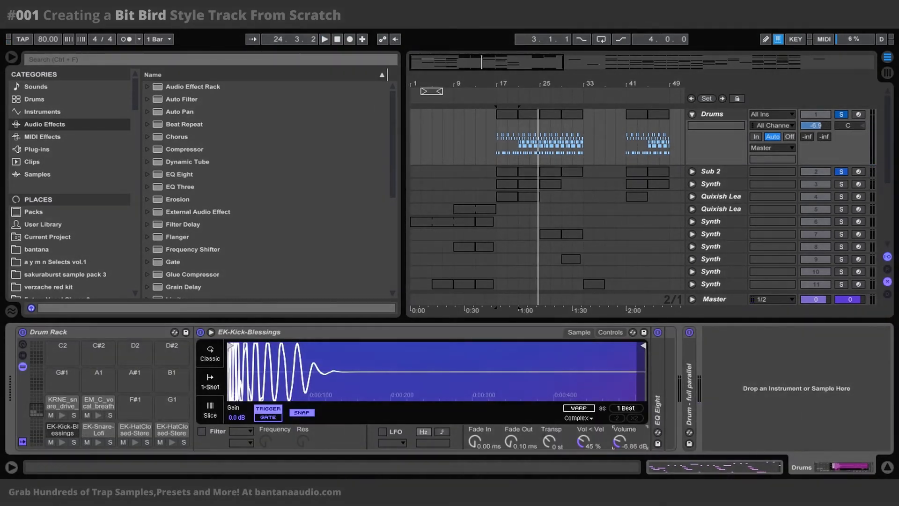
key(space)
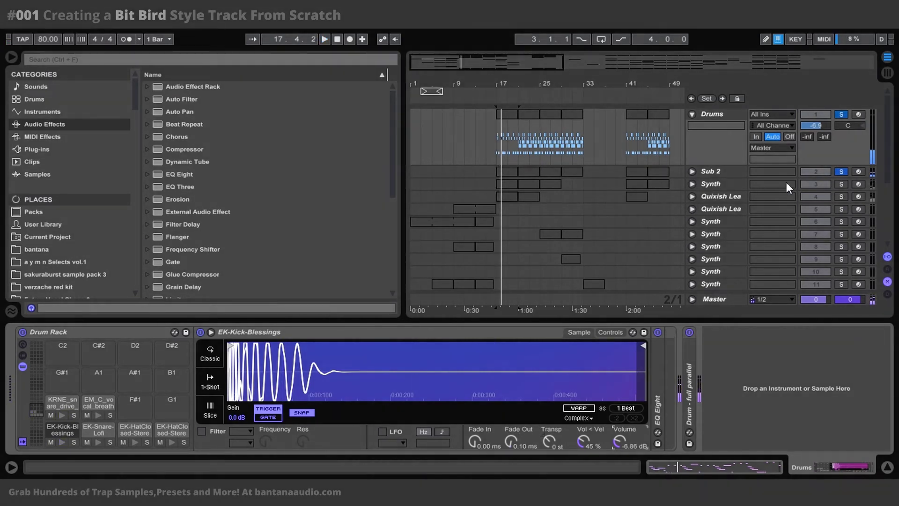
click(713, 173)
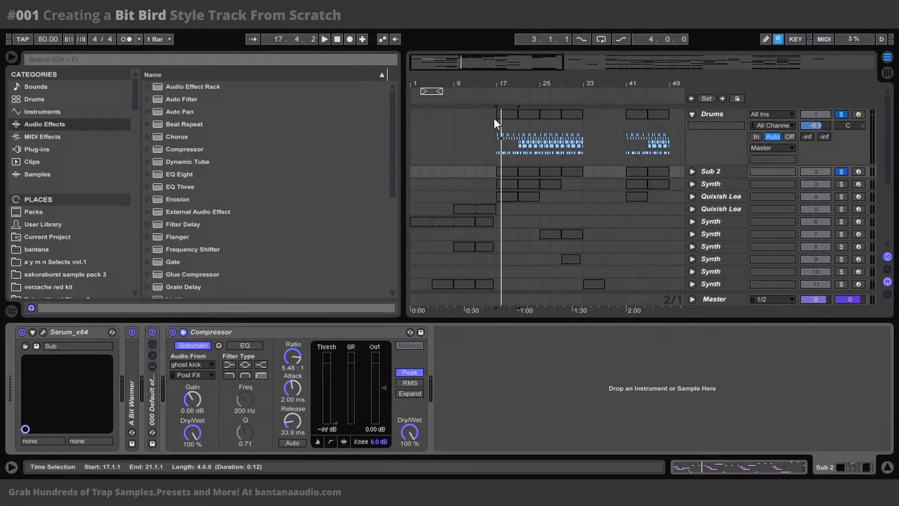
Step: Try a low cut at 72.1 Hz on band 1 of the kick's EQ Eight and play from 17.1.1
click(730, 113)
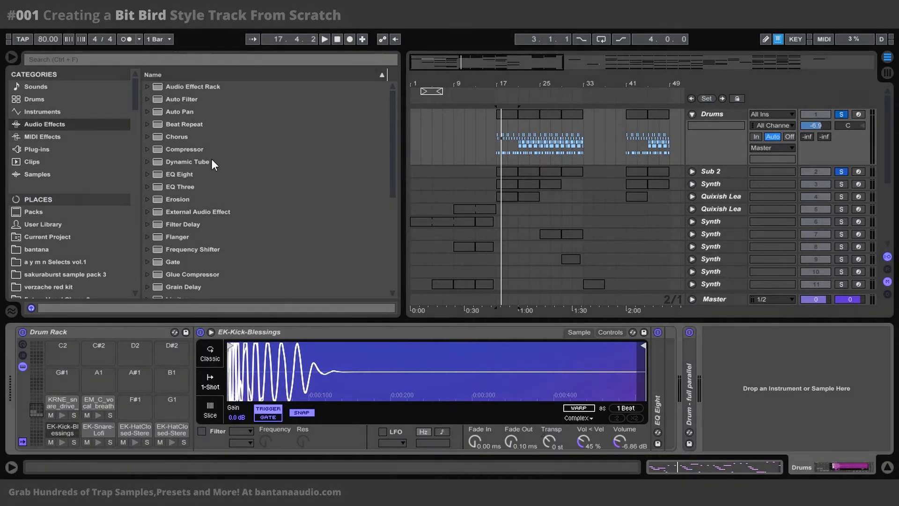
double_click(659, 361)
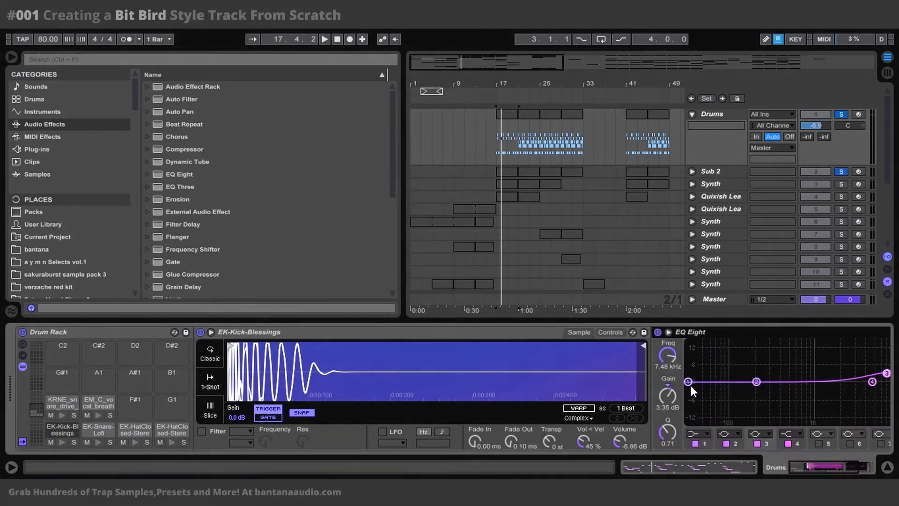
click(702, 435)
click(696, 356)
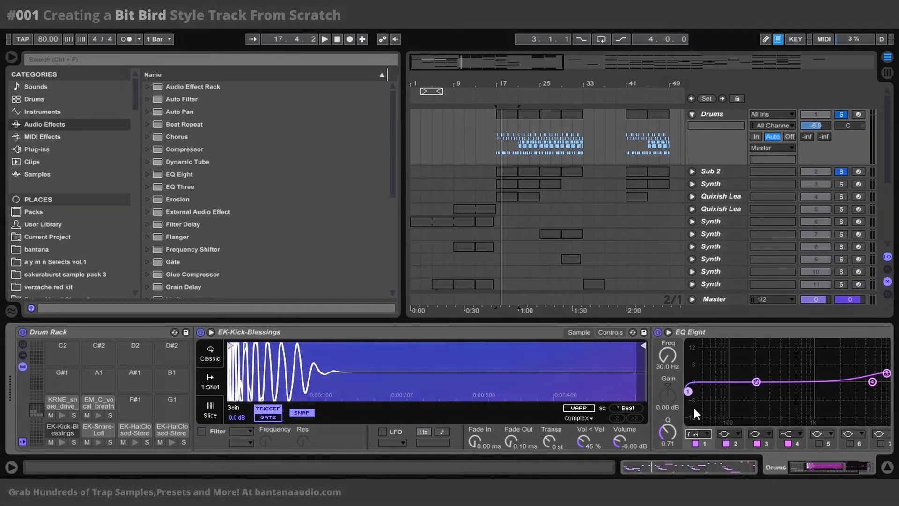
drag(688, 391, 720, 391)
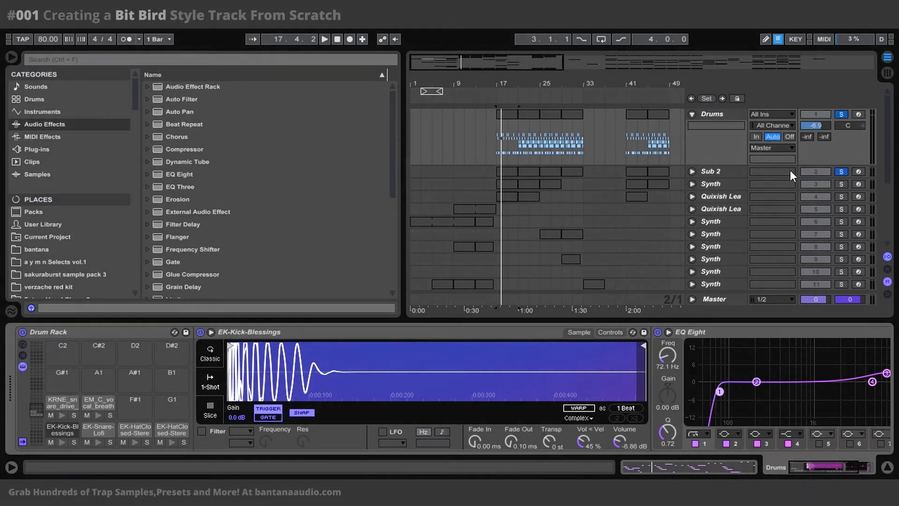
key(space)
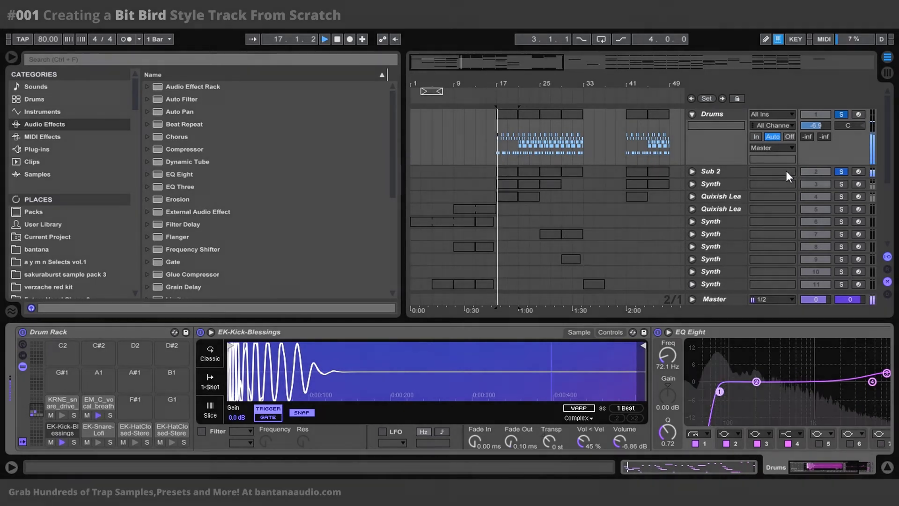
Step: Bypass Sub 2's sidechain Compressor and briefly play the drums and sub without it
click(719, 168)
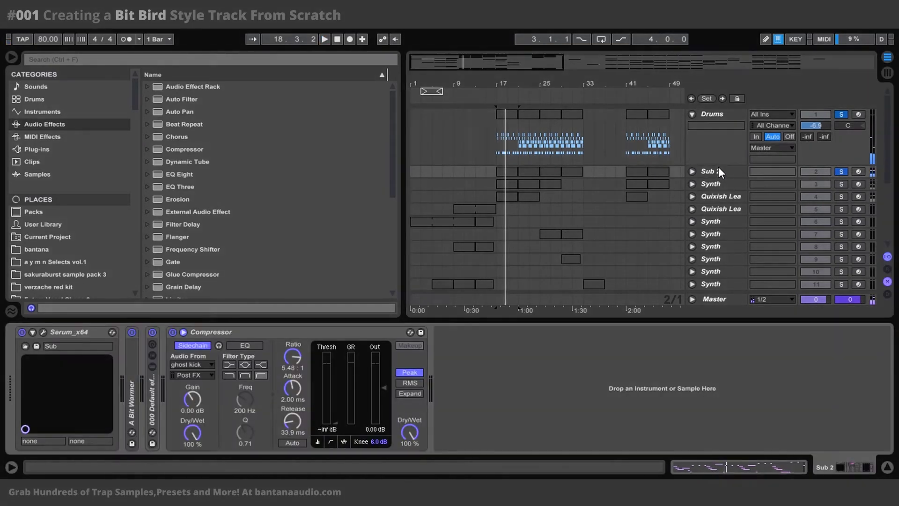
click(173, 332)
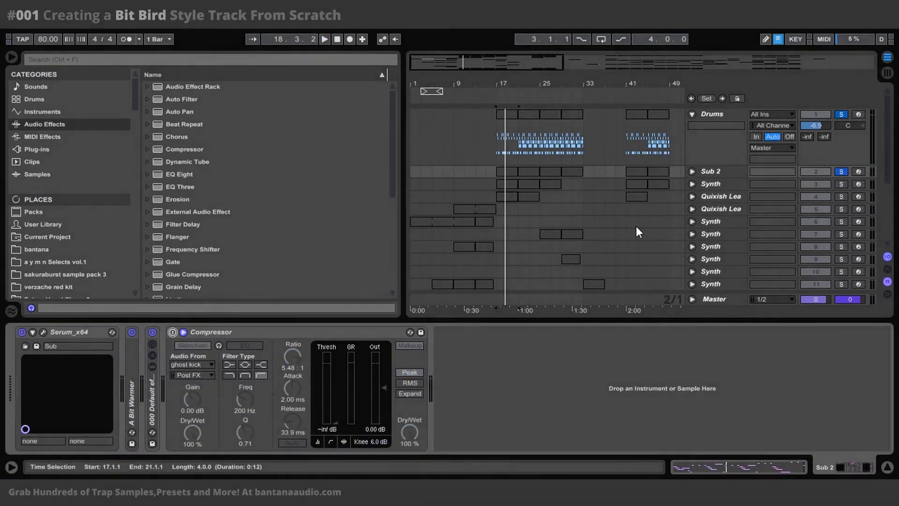
key(space)
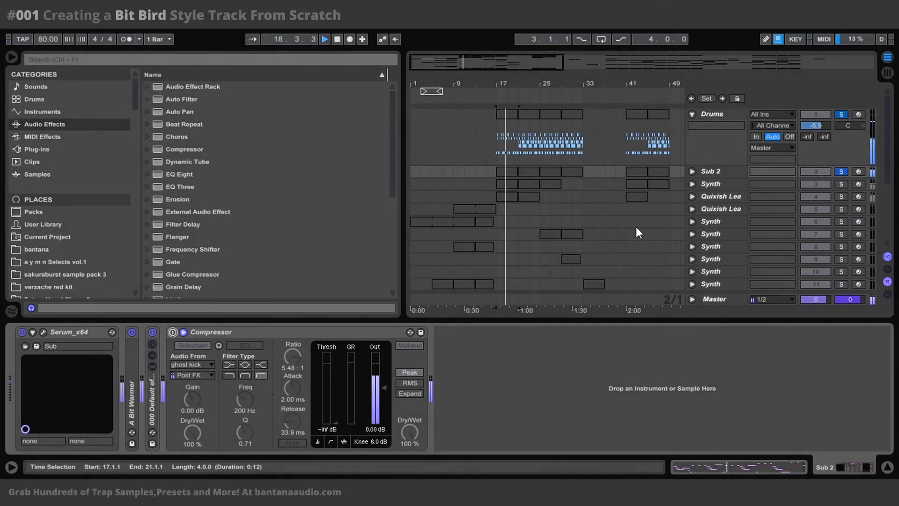
key(space)
Step: Delete the EQ Eight from the EK-Kick-Blessings chain and switch Sub 2's sidechain Compressor back on
click(712, 115)
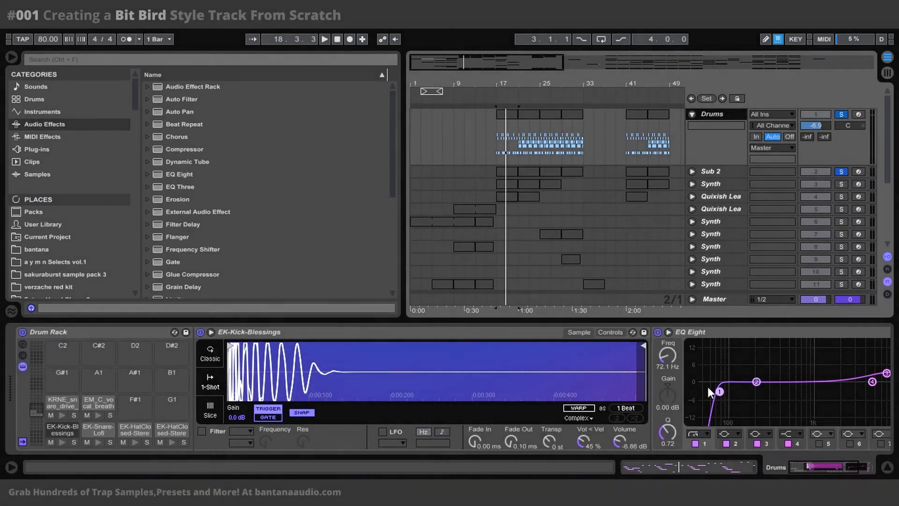
click(657, 332)
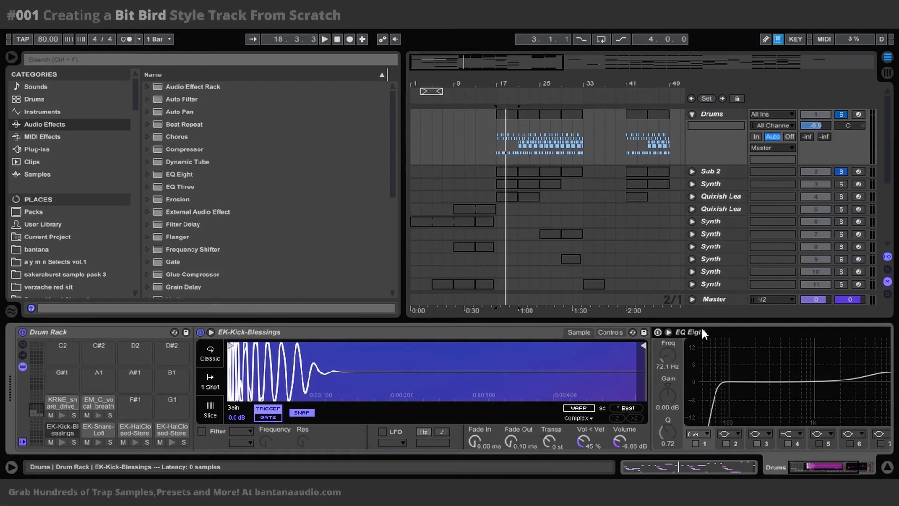
key(Delete)
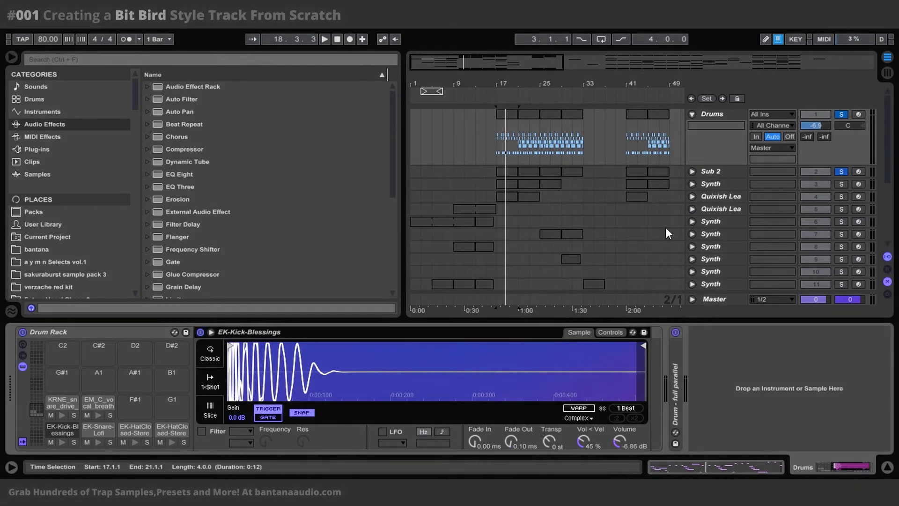
click(719, 168)
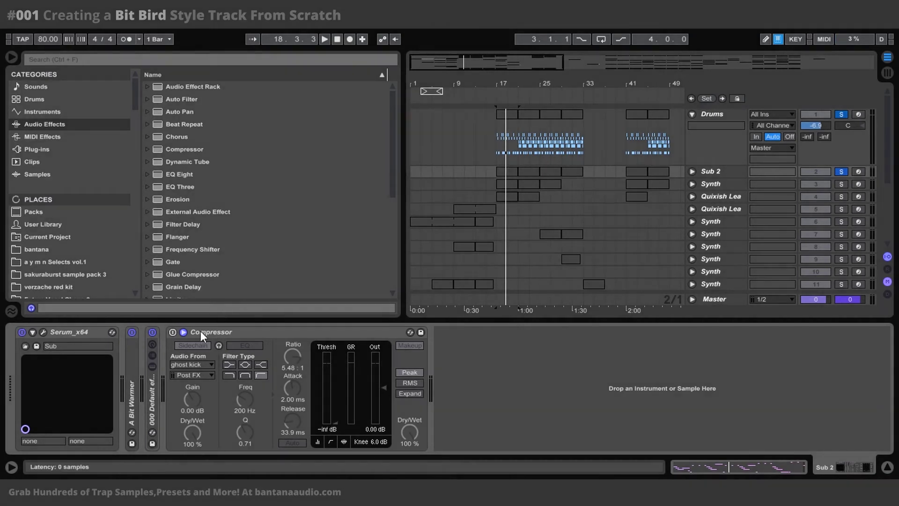
click(172, 332)
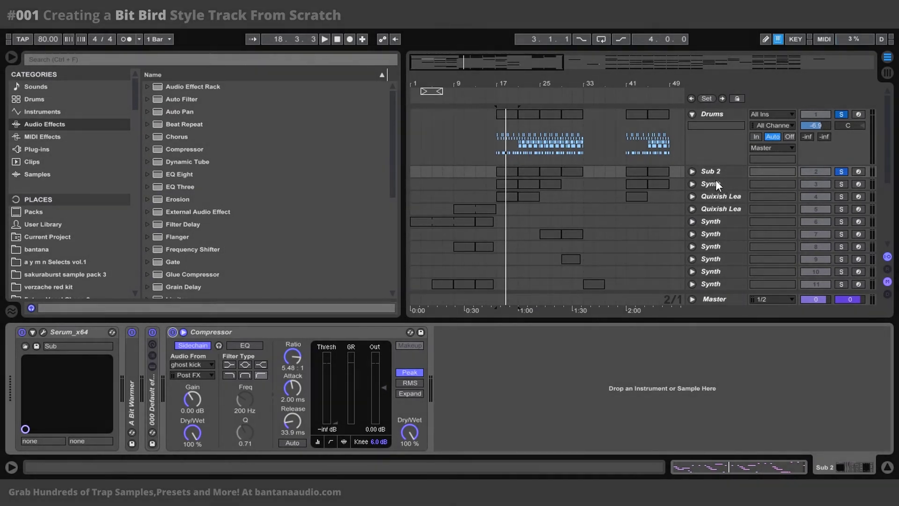
Step: Open the ghost kick clip at bar 17 to examine its 808 clave note pattern, and select the ghost kick track
scroll(714, 178, down, 5)
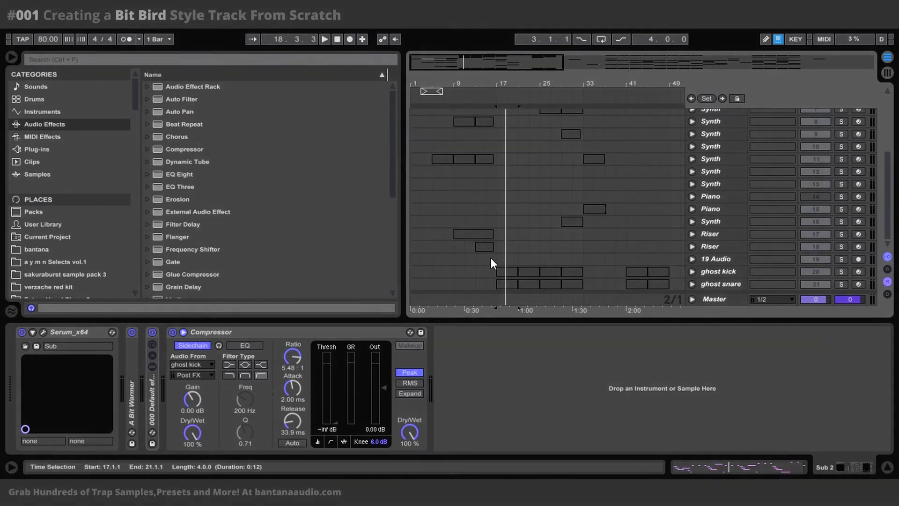
click(496, 271)
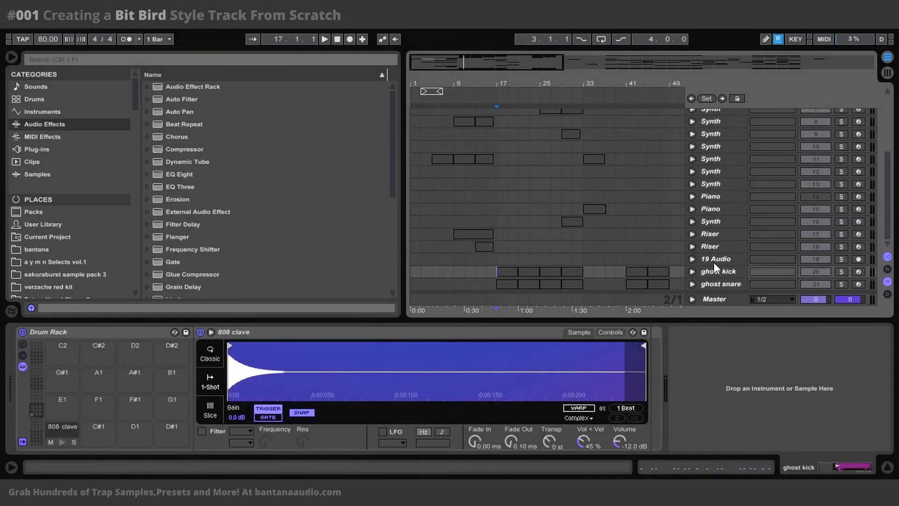
double_click(504, 271)
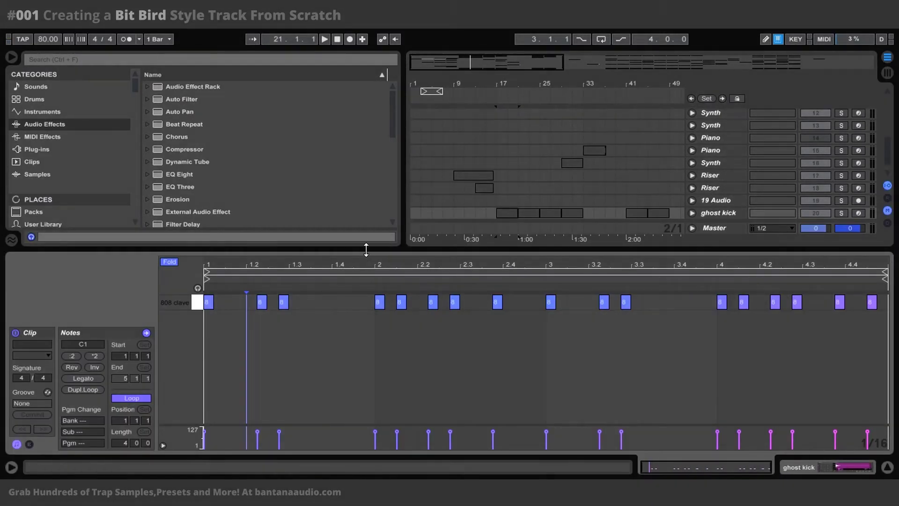
drag(367, 249, 367, 284)
click(738, 237)
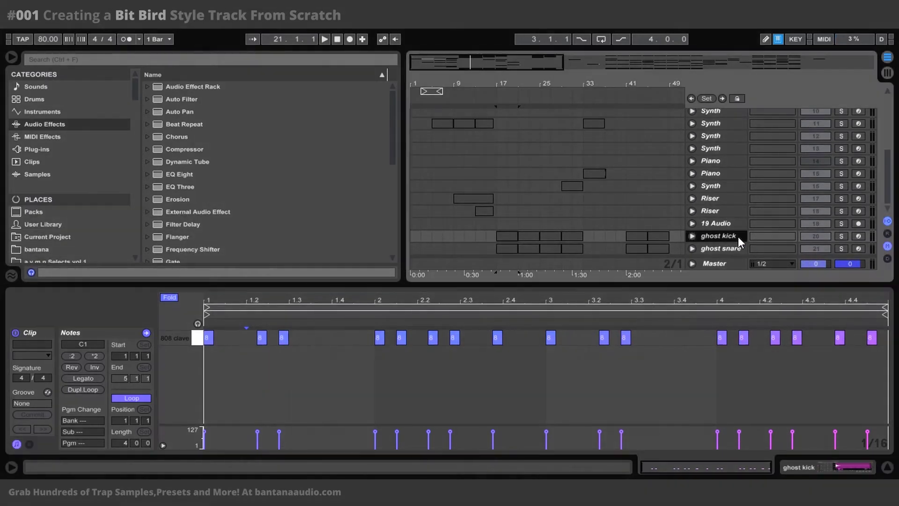
Step: Unfold the ghost kick track, play it soloed from 17.1.1, unsolo it and select its 808 clave pad
click(692, 236)
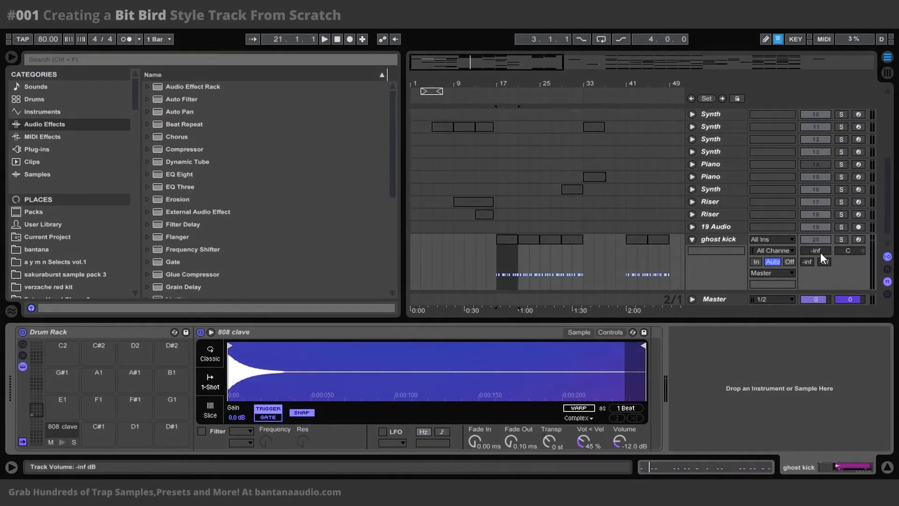
click(841, 239)
key(space)
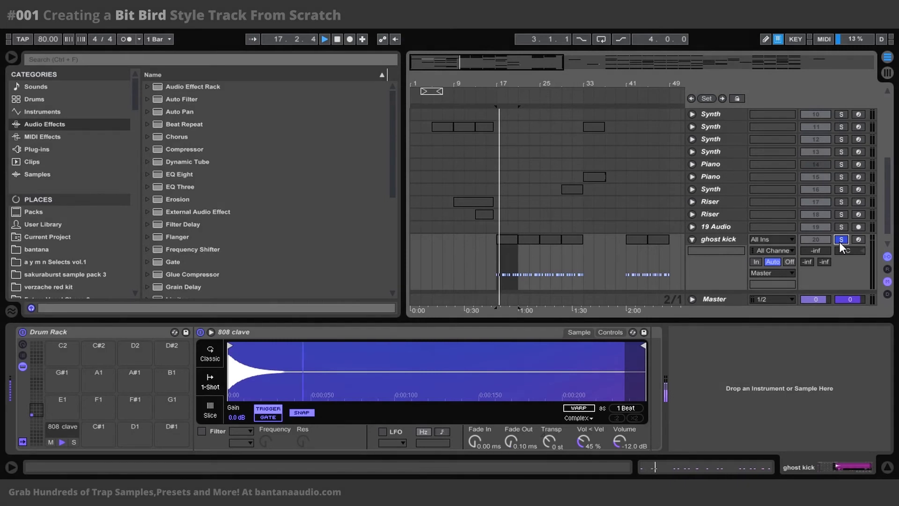
click(843, 239)
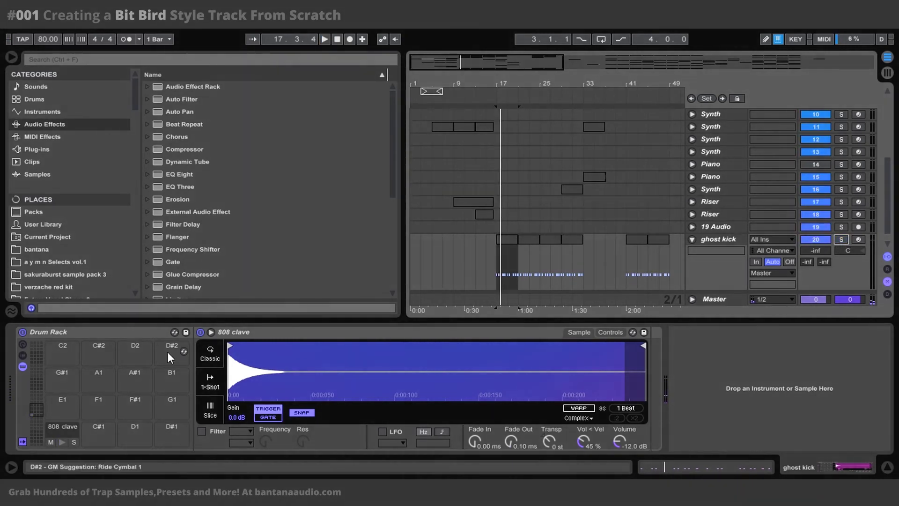
click(62, 439)
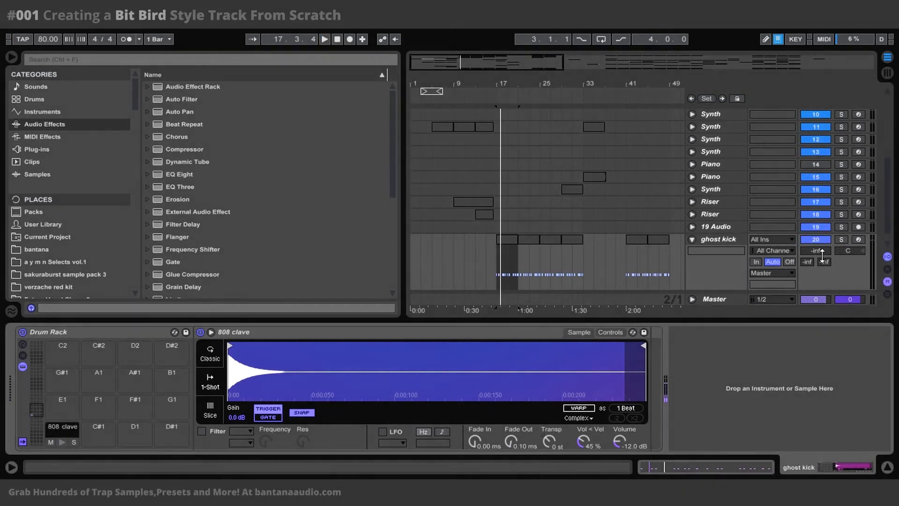
Step: Audition the ghost kick's 808 clave pad several times with the track volume raised to -18.6 dB
click(59, 443)
click(59, 443)
click(59, 444)
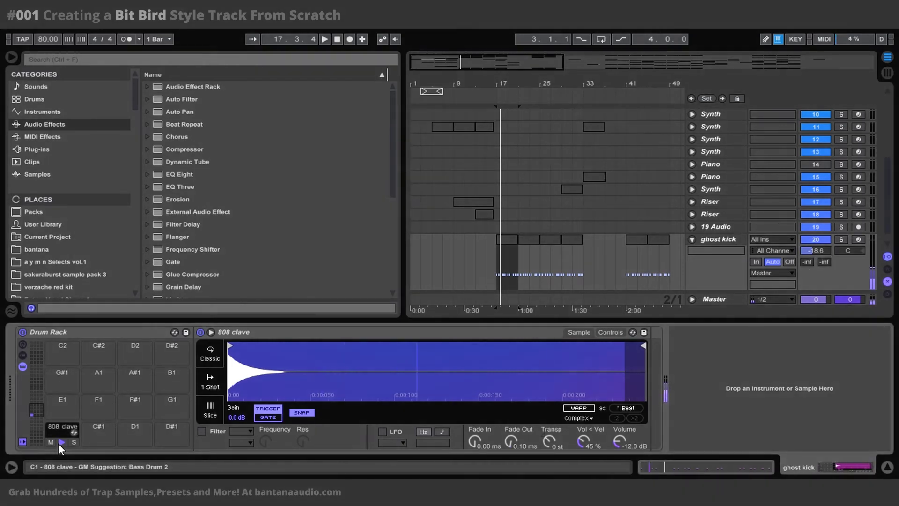
click(59, 444)
click(59, 444)
click(59, 443)
click(59, 443)
click(58, 443)
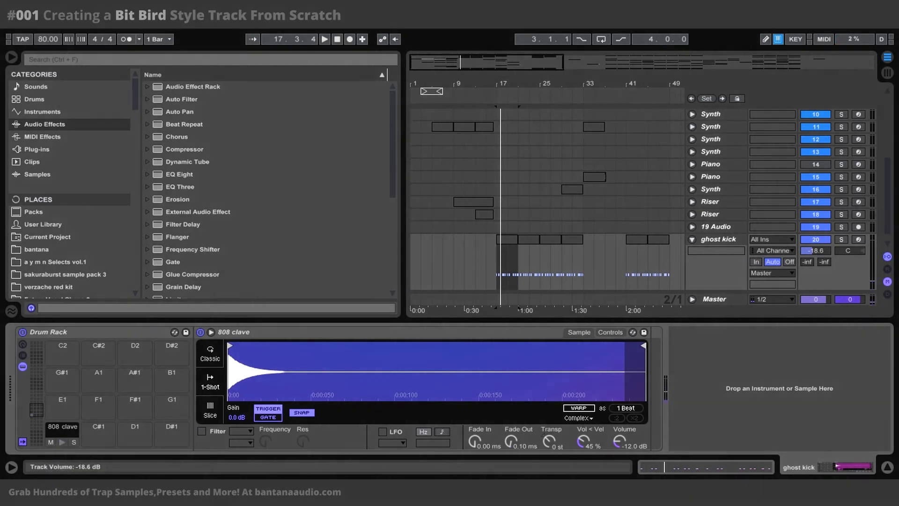
Step: Pull the ghost kick track's volume all the way down and fold the track
drag(819, 251, 819, 299)
click(693, 239)
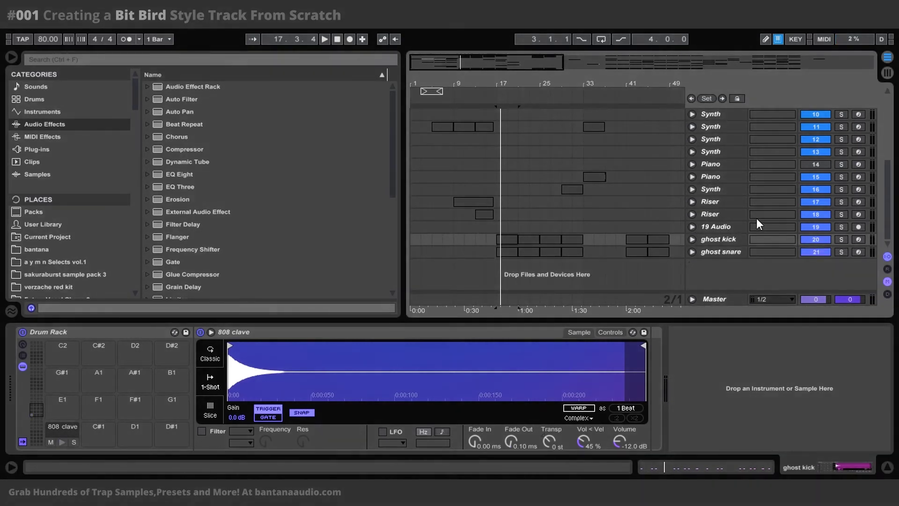
Step: Open the ghost kick clip at bar 17 to examine its note pattern, and hide the clip detail view
scroll(592, 166, up, 5)
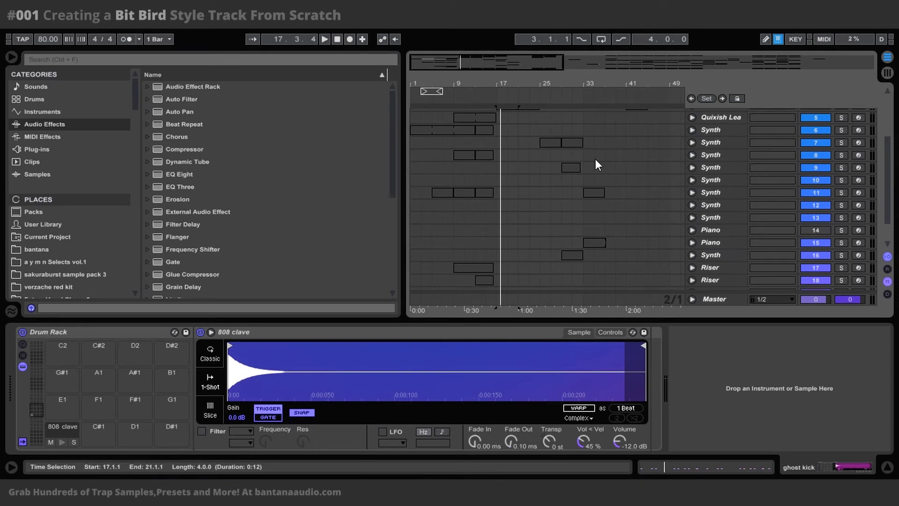
scroll(516, 189, down, 3)
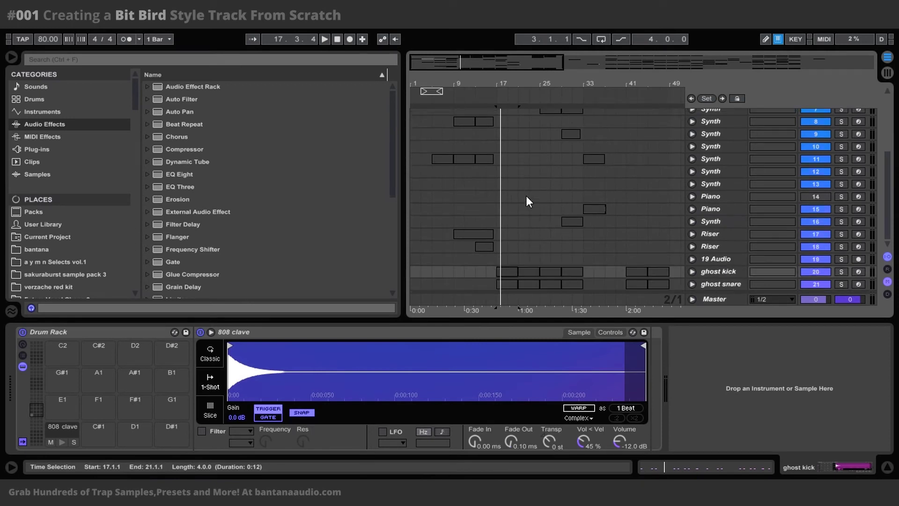
double_click(504, 271)
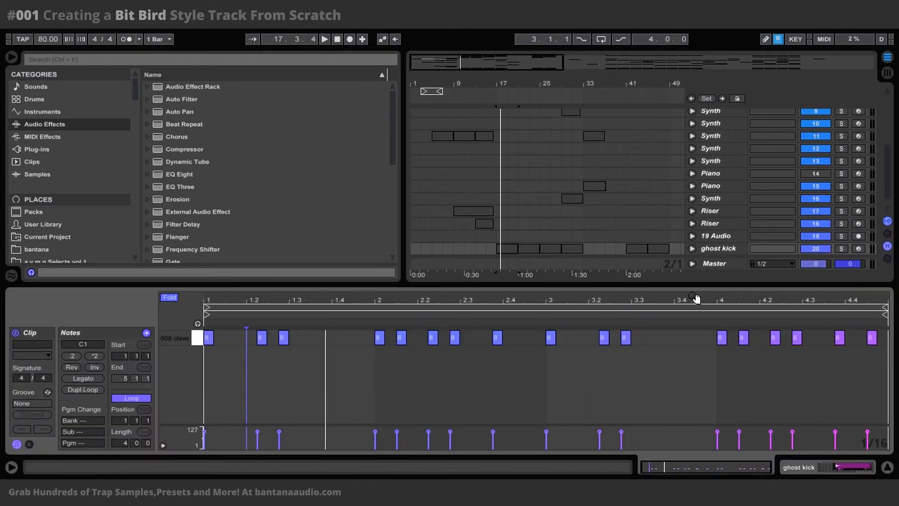
drag(682, 285, 676, 473)
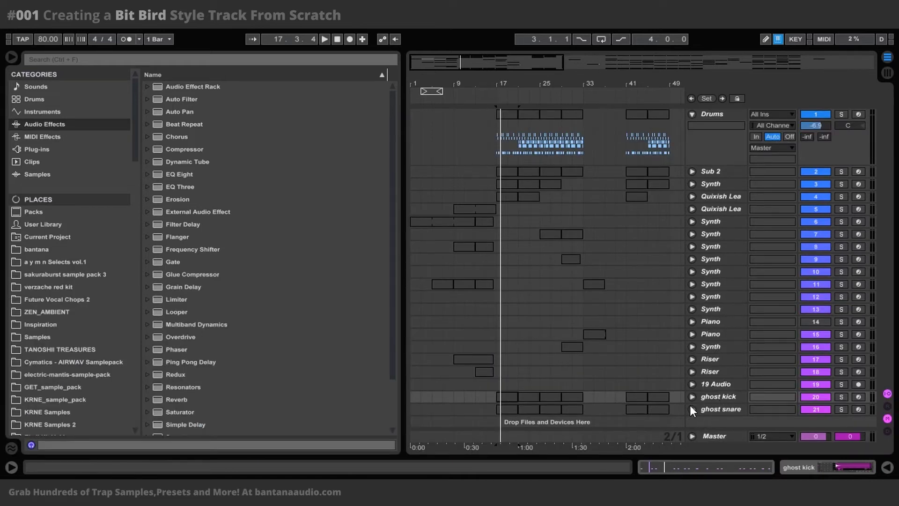
Step: Open the ghost snare clip to examine its 808 clave note placement, and hide the clip detail view
click(692, 409)
click(692, 376)
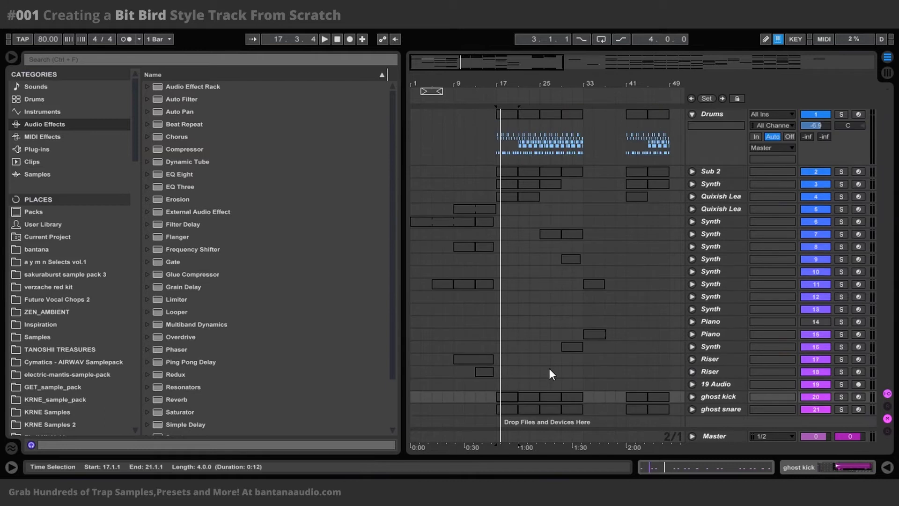
double_click(549, 381)
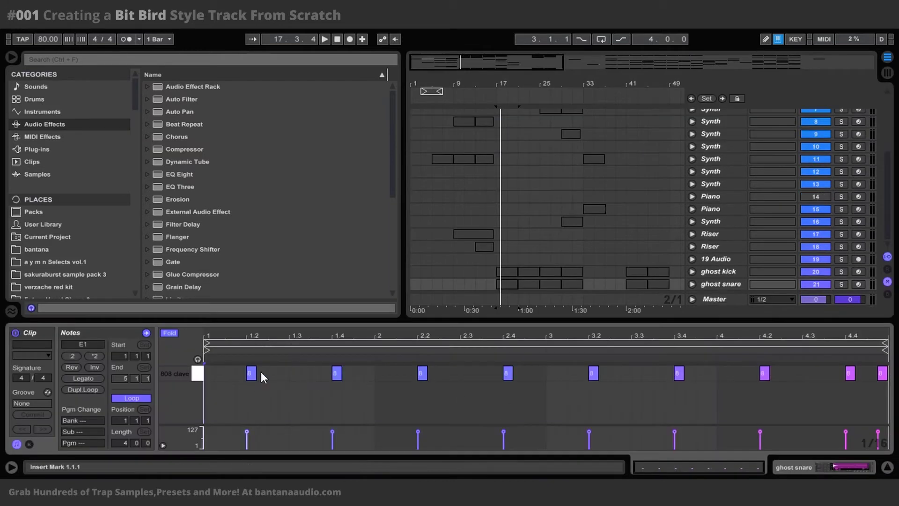
key(ctrl+alt+l)
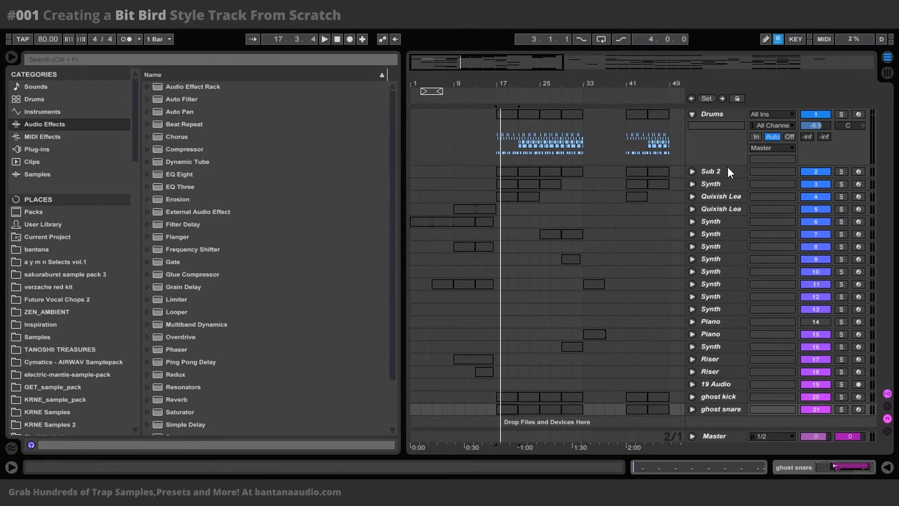
Step: Show Sub 2's devices to examine its Compressor's ghost kick sidechain settings, and look over the ghost tracks
double_click(716, 172)
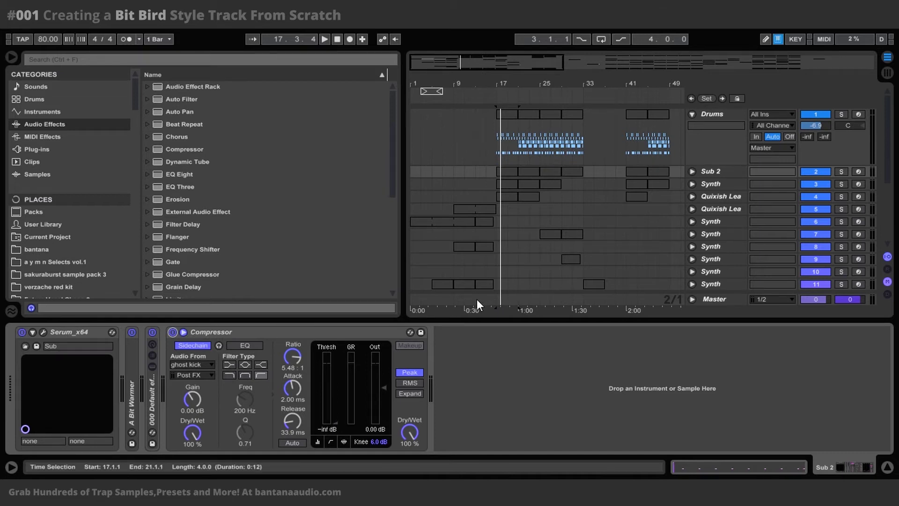
scroll(543, 149, down, 3)
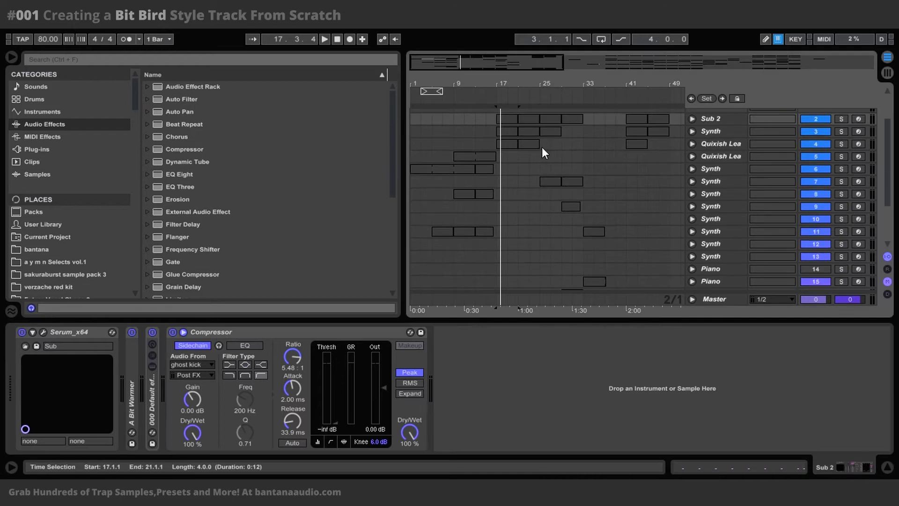
scroll(534, 153, down, 4)
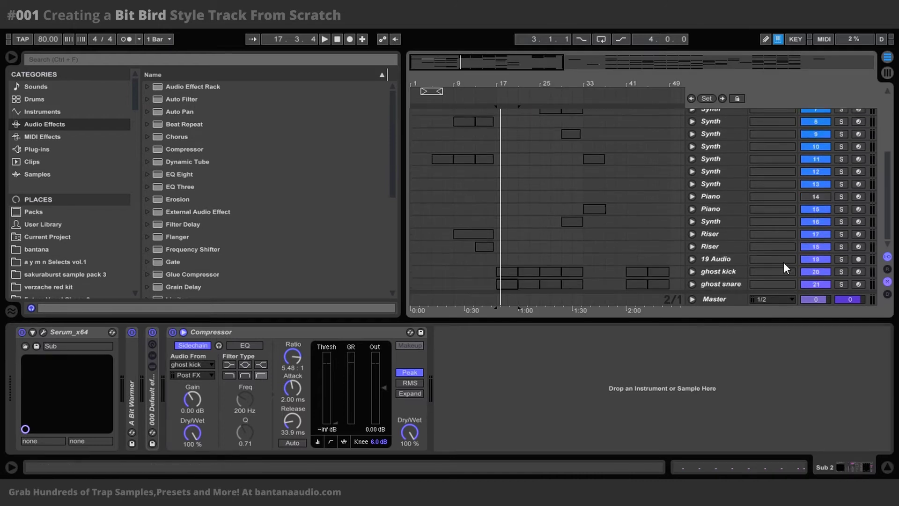
scroll(499, 180, up, 3)
scroll(499, 187, up, 2)
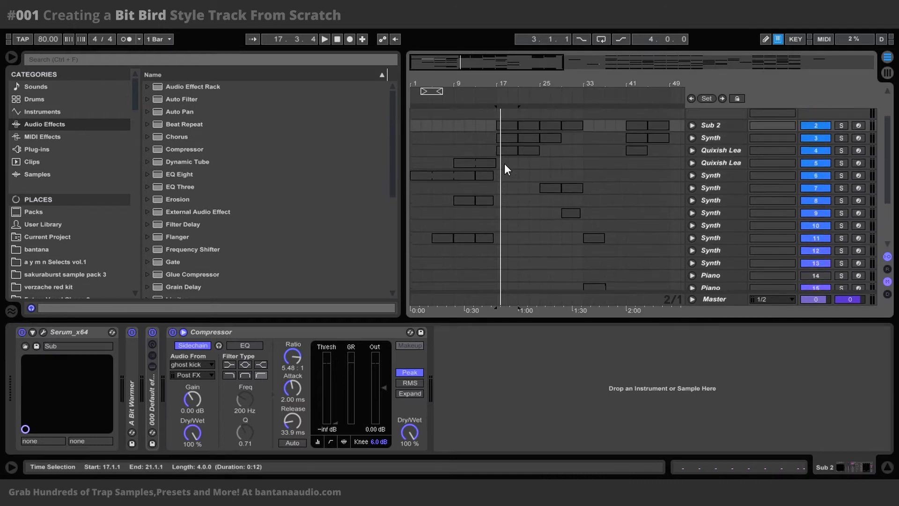
Step: Unfold the first Compressor on the reese bass Synth track, solo the track and play it from 17.1.1
click(494, 137)
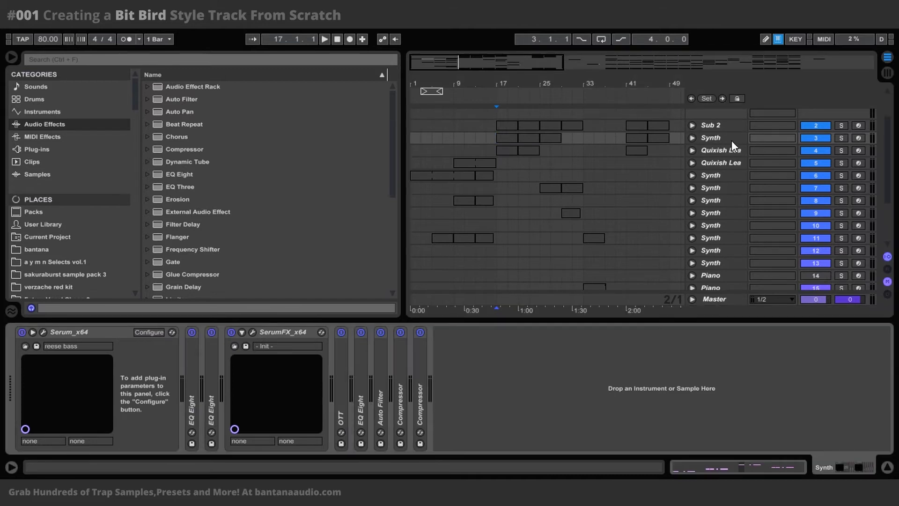
double_click(402, 366)
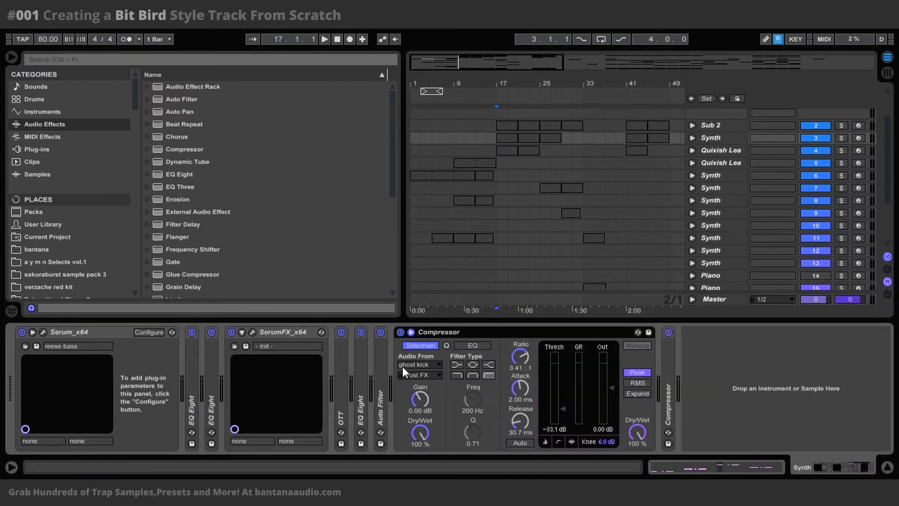
click(837, 138)
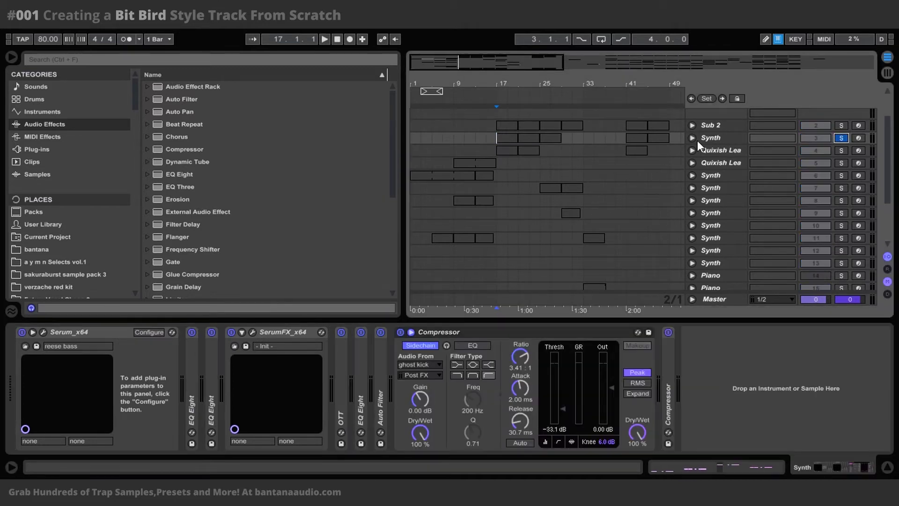
key(space)
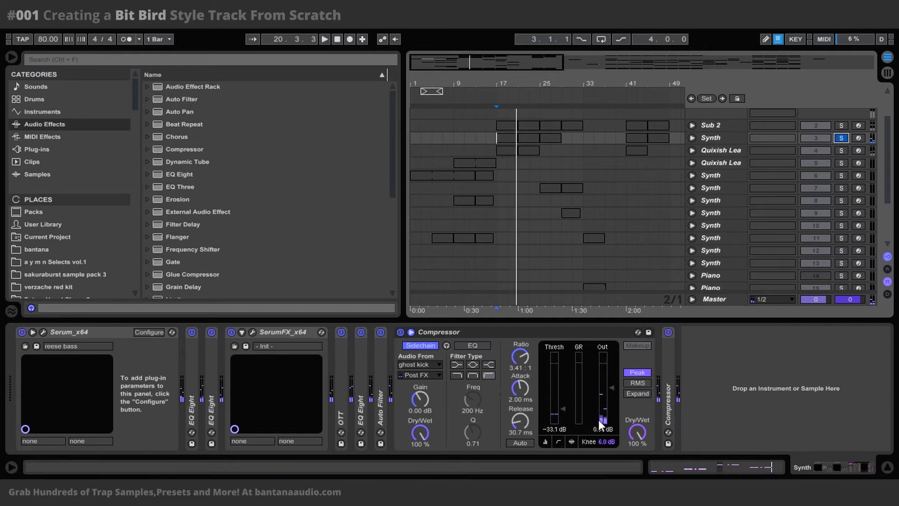
Step: Set the ghost kick Compressor's threshold to -40.1 dB and ratio to 5.04:1, and unfold the ghost snare Compressor beside it
click(566, 408)
drag(566, 409, 565, 412)
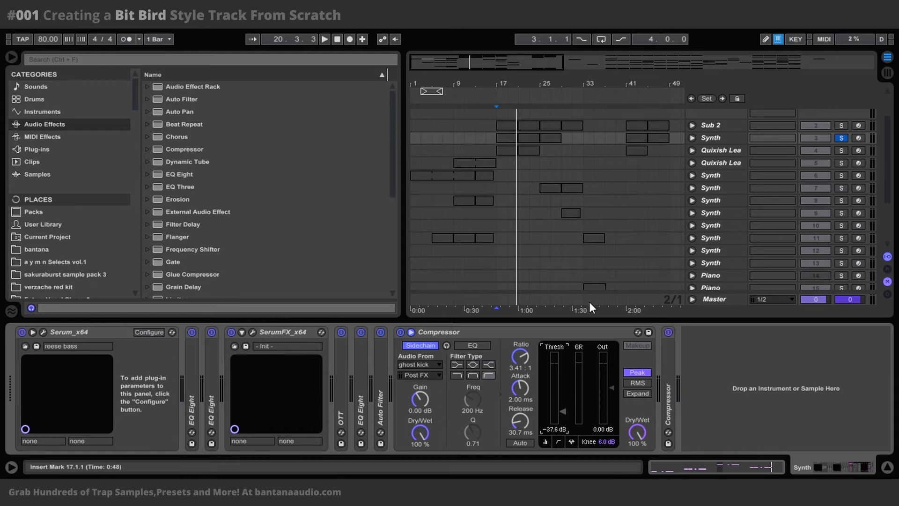
drag(520, 357, 521, 349)
drag(563, 415, 563, 414)
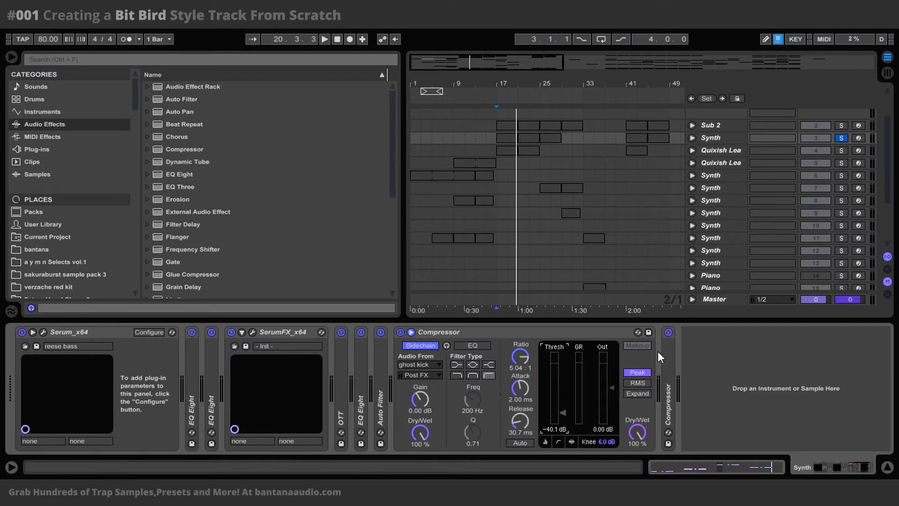
double_click(668, 358)
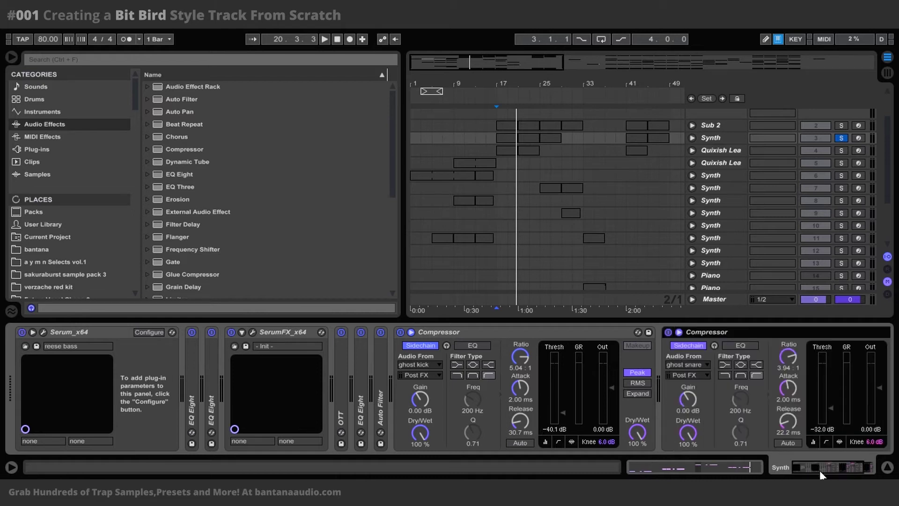
drag(819, 470, 831, 463)
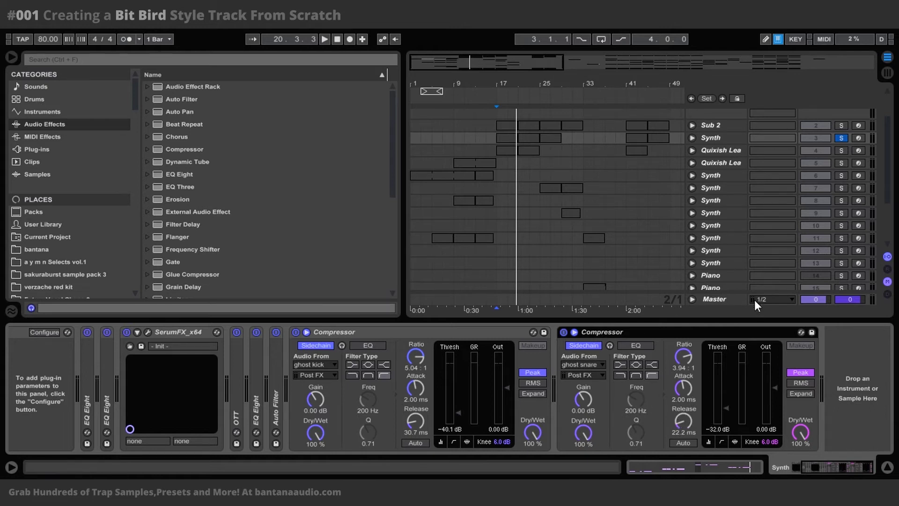
Step: Solo the first Quixish Lead track, inspect its last Compressor's ghost snare sidechain settings, and fold the device and unsolo the track
click(740, 149)
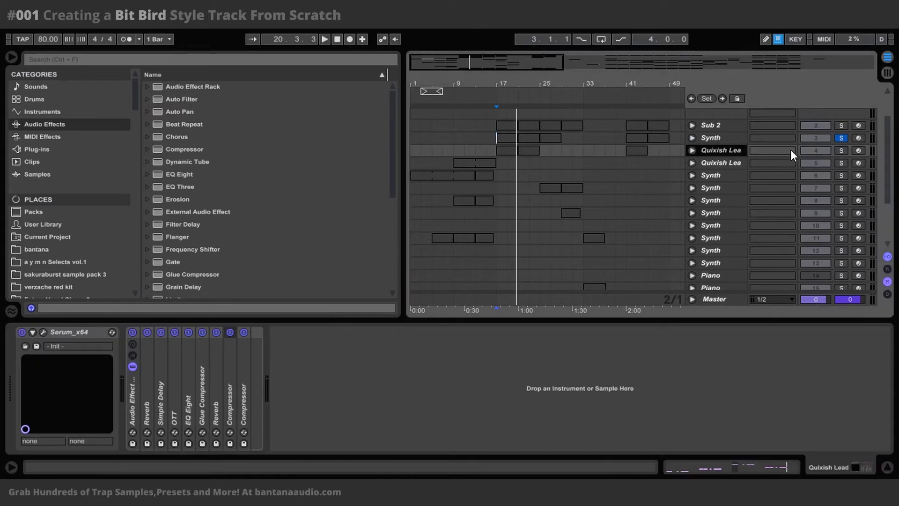
click(841, 149)
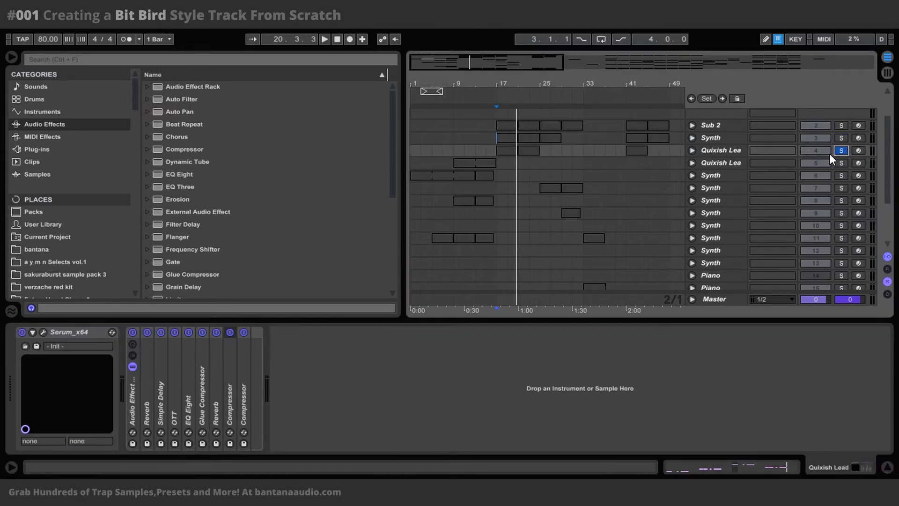
double_click(243, 378)
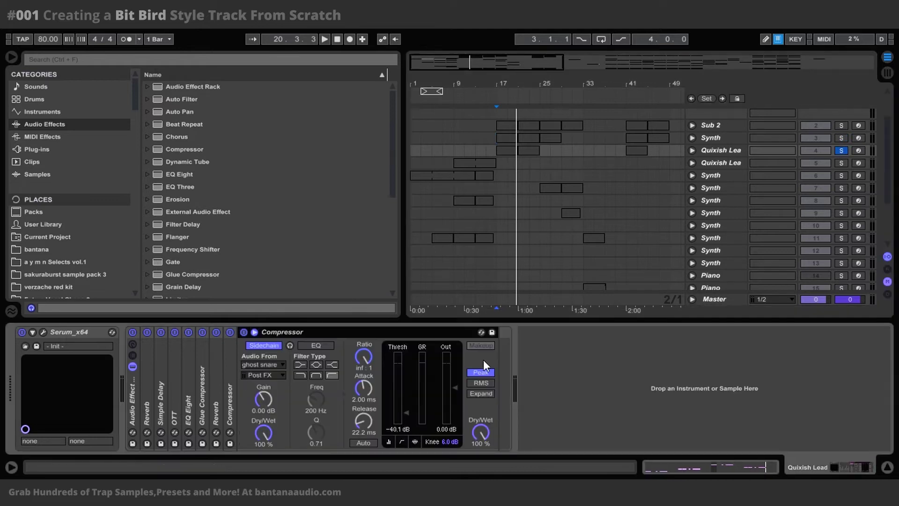
double_click(384, 330)
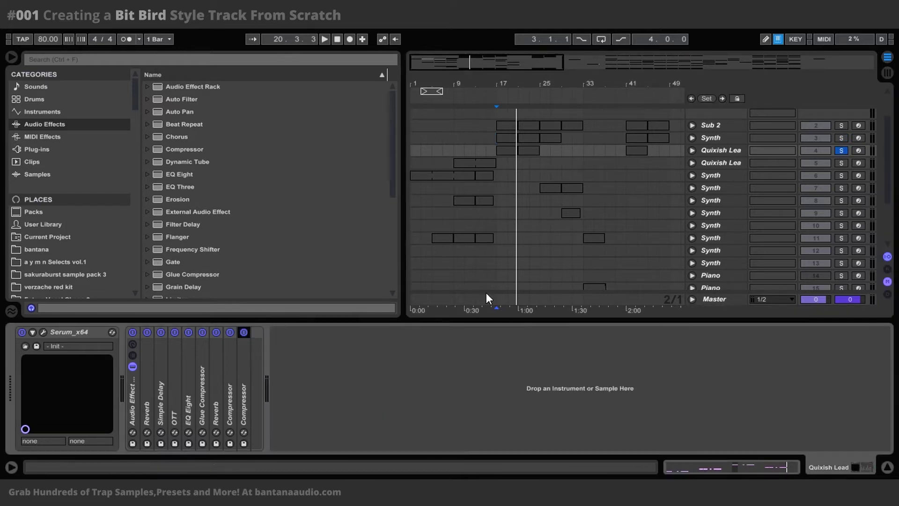
click(842, 150)
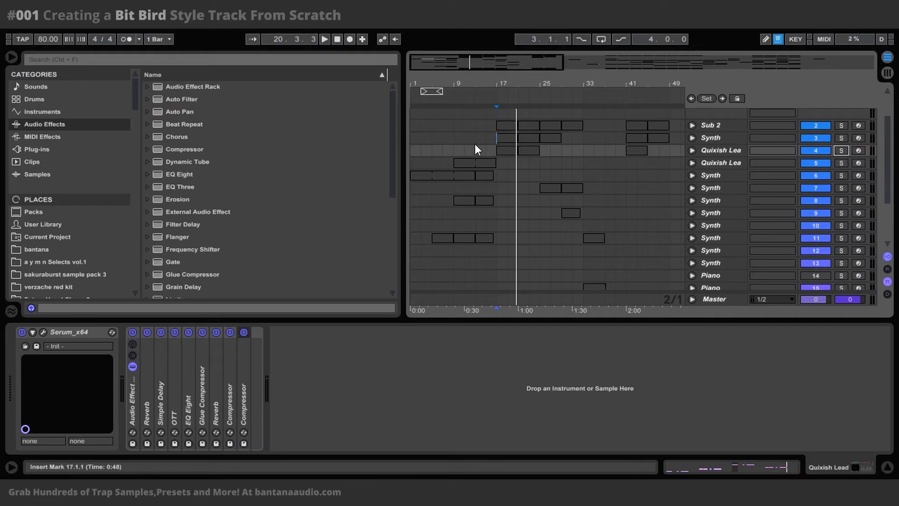
Step: Play the full mix from 17.1.1 to hear the sidechained reese bass with the drums and lead
click(497, 136)
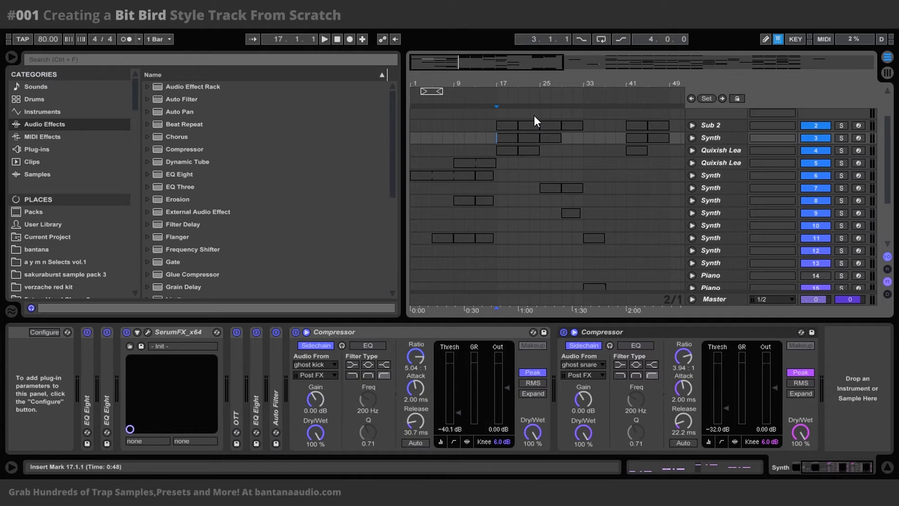
key(space)
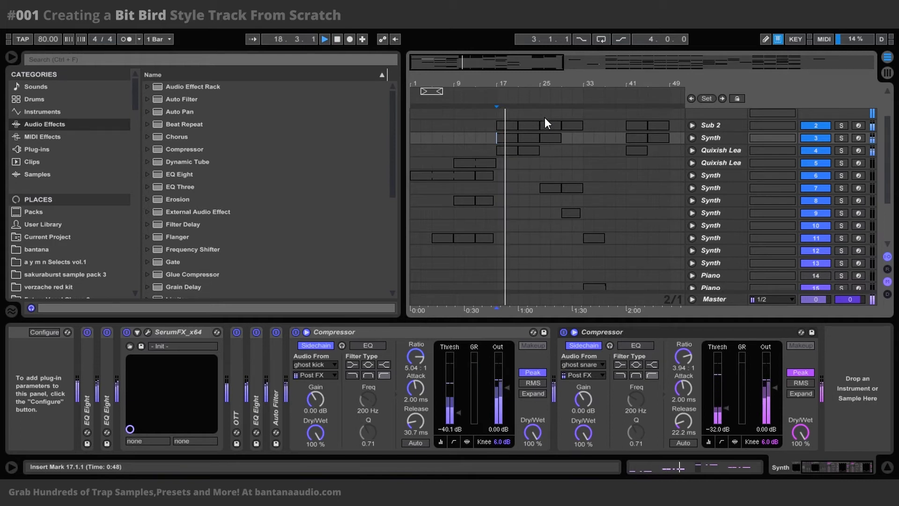
Step: Open the ghost kick clip at bar 17 to review its notes, and show the track's Drum Rack
scroll(549, 124, down, 3)
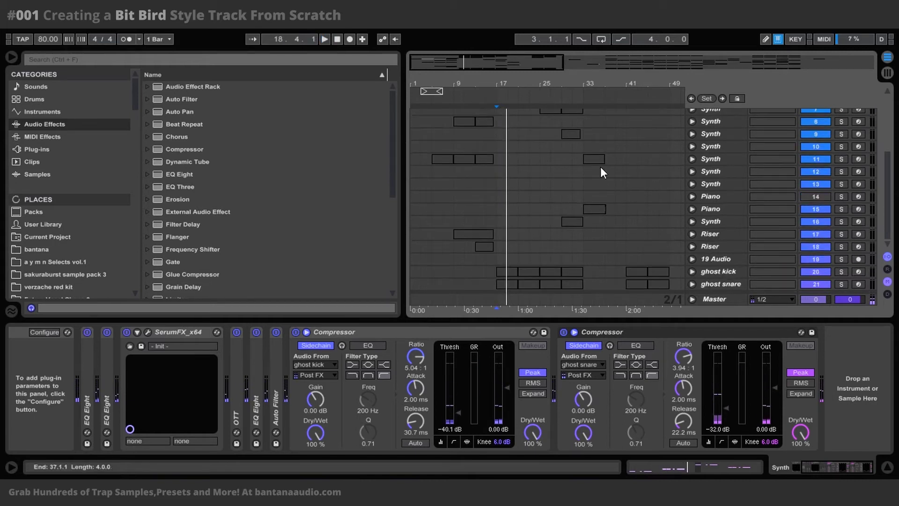
double_click(506, 271)
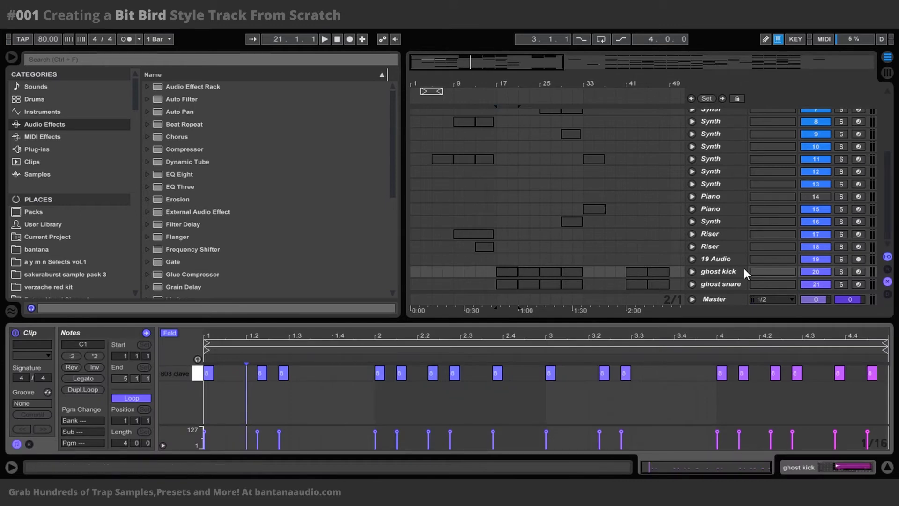
double_click(732, 271)
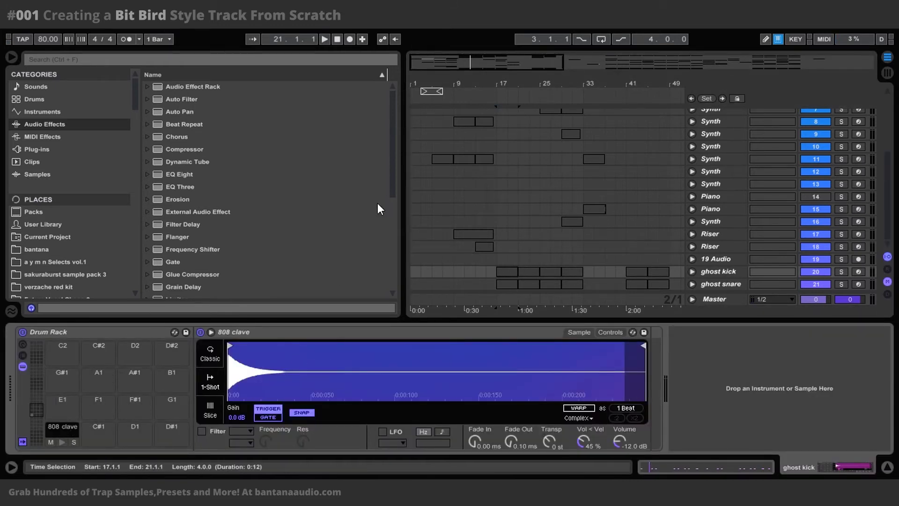
Step: Search the browser for "clave" across all results
click(105, 60)
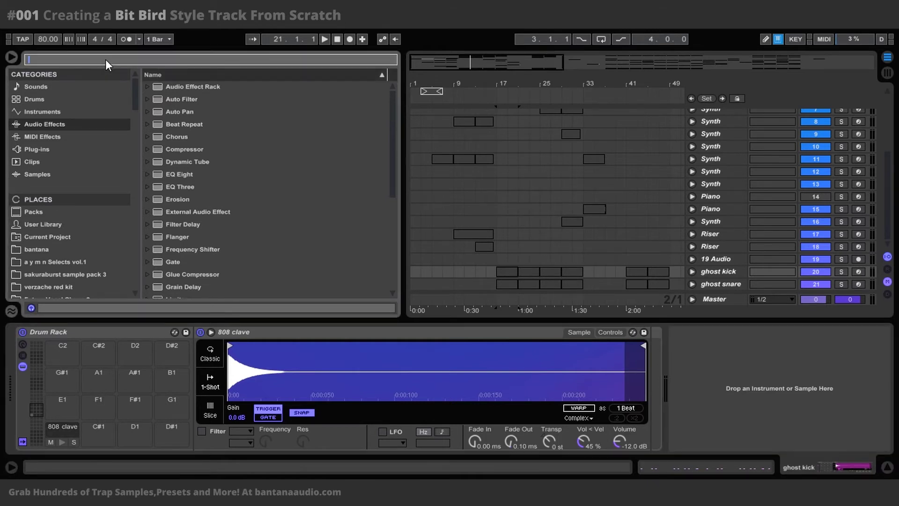
text(clave)
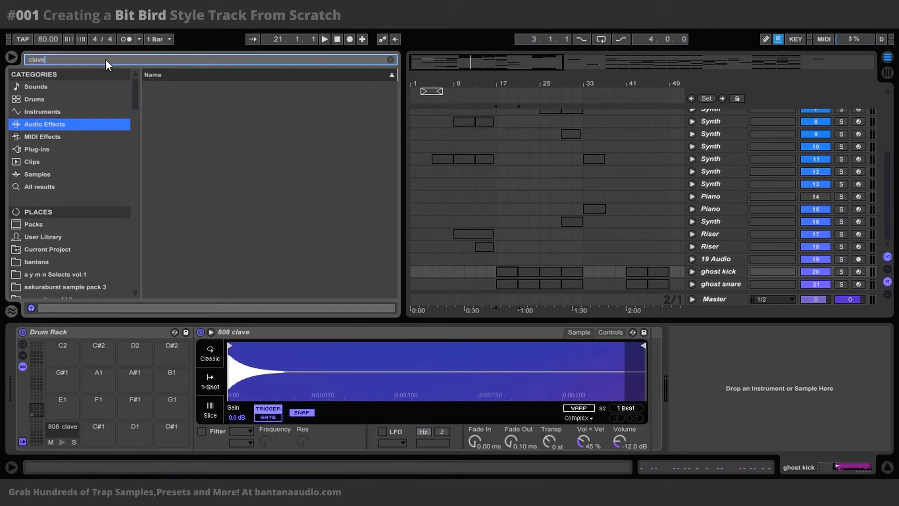
click(60, 187)
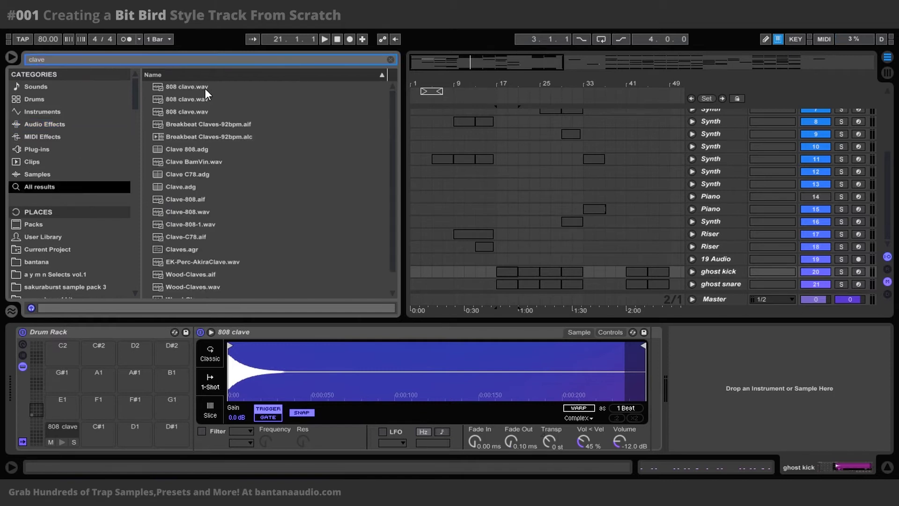
Step: Clear the "clave" search from the browser and narrow the browser to give the arrangement more room
click(391, 59)
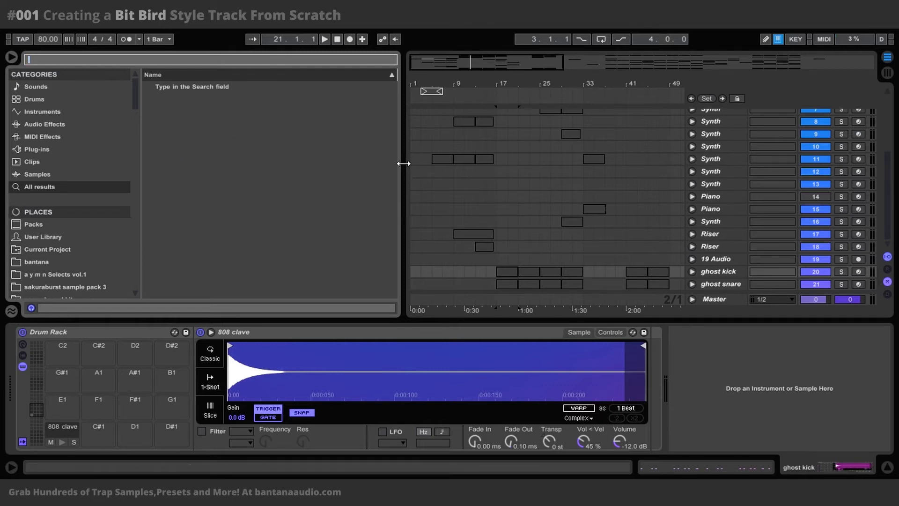
drag(404, 162, 267, 161)
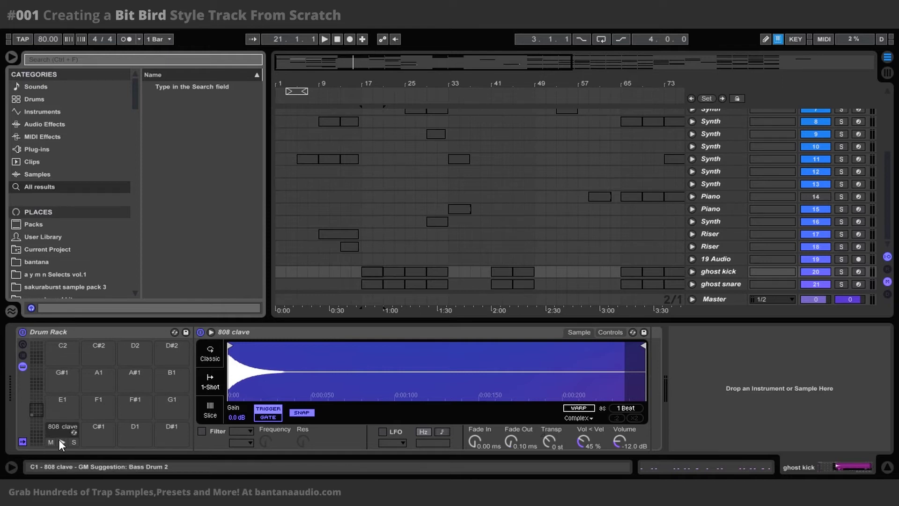
Step: Review the notes of the ghost kick clip at bar 17, and show the Drums track's Drum Rack for comparison
click(375, 268)
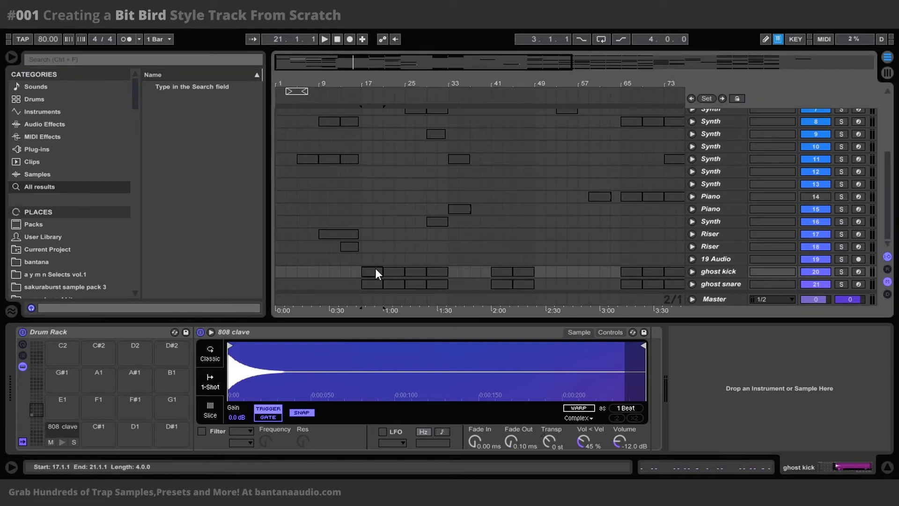
double_click(375, 268)
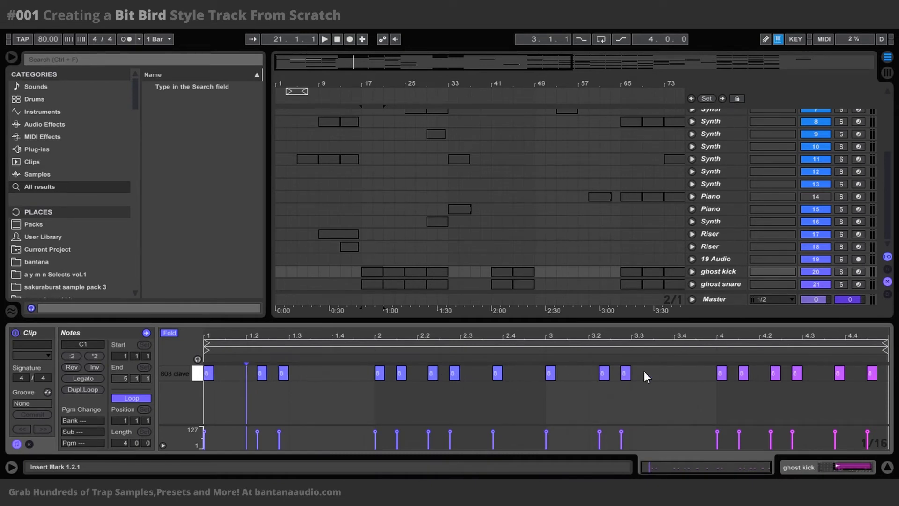
scroll(368, 142, up, 6)
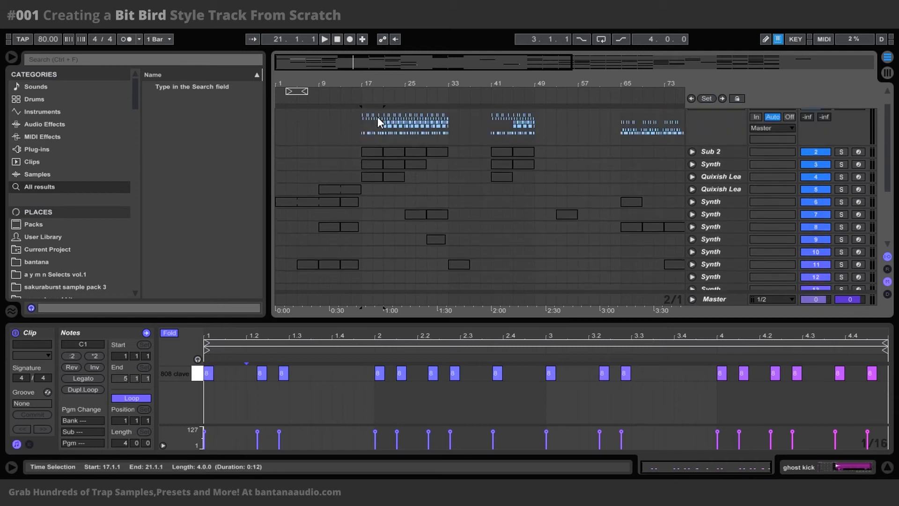
scroll(378, 116, up, 1)
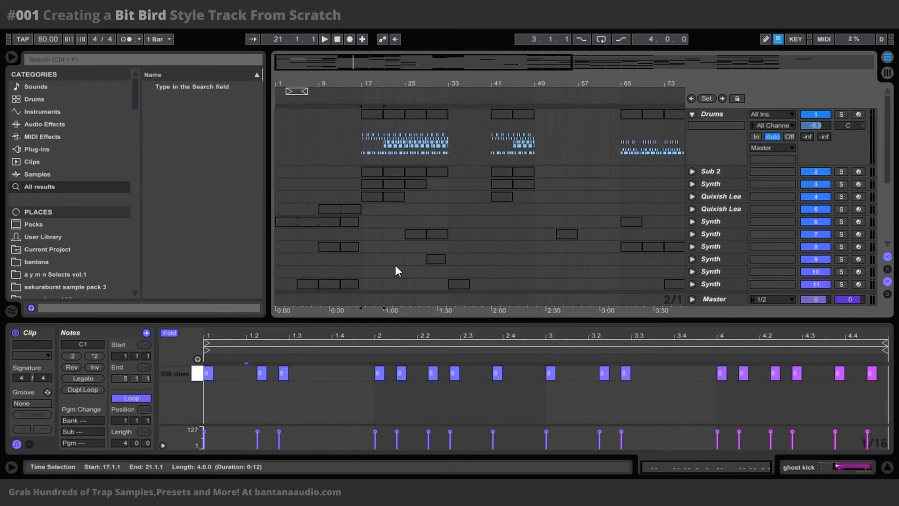
scroll(383, 223, down, 6)
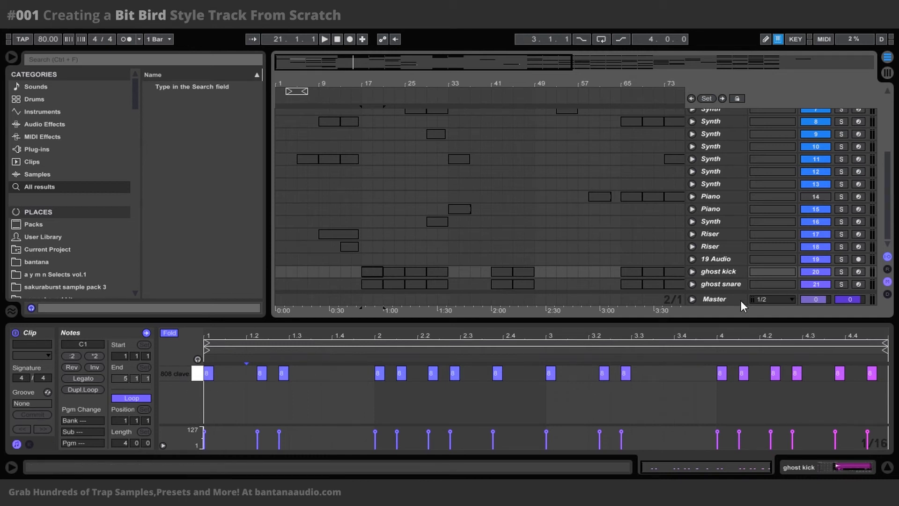
scroll(721, 159, up, 7)
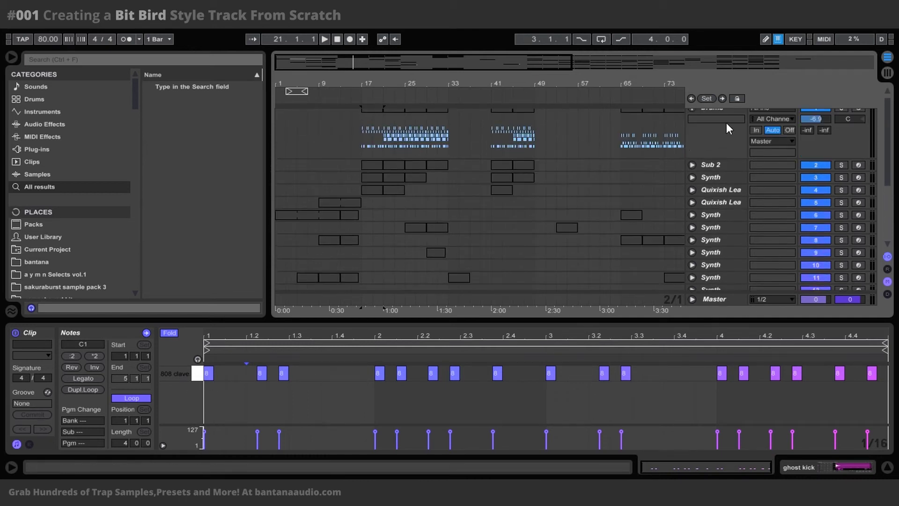
click(726, 110)
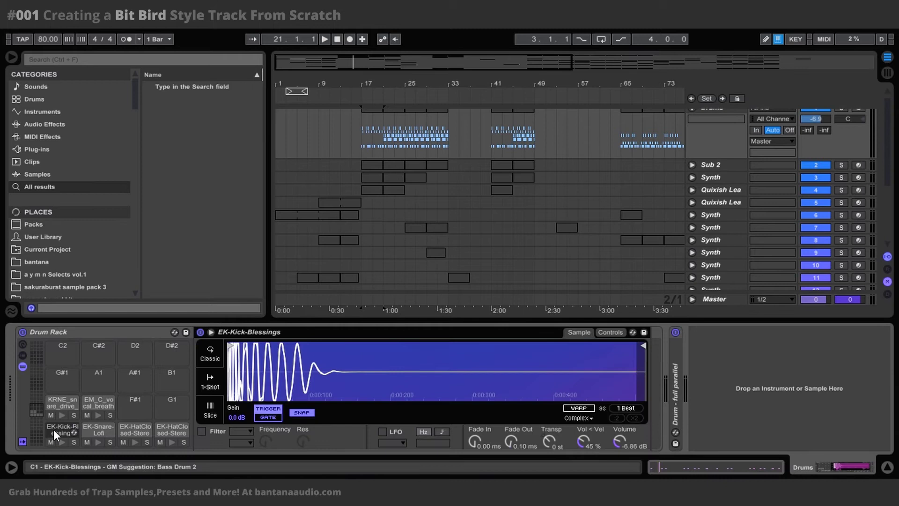
Step: Try copying the Drums clip at bar 17 onto the ghost kick track, view its notes, and undo the copy
scroll(395, 173, down, 5)
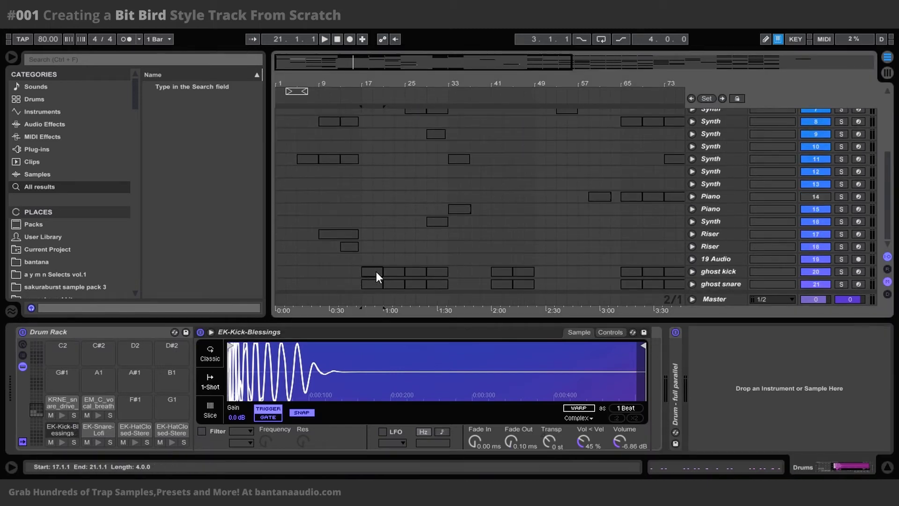
scroll(383, 249, up, 5)
click(377, 114)
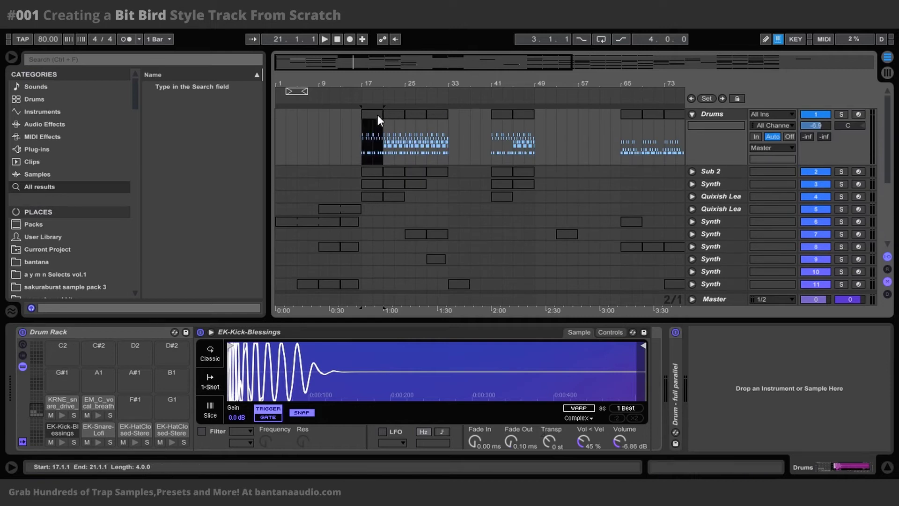
click(375, 281)
scroll(375, 285, down, 5)
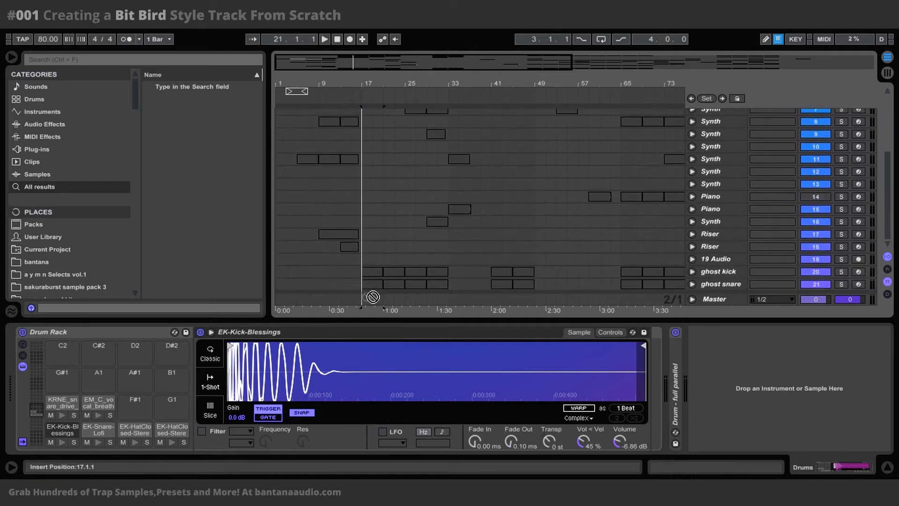
double_click(375, 270)
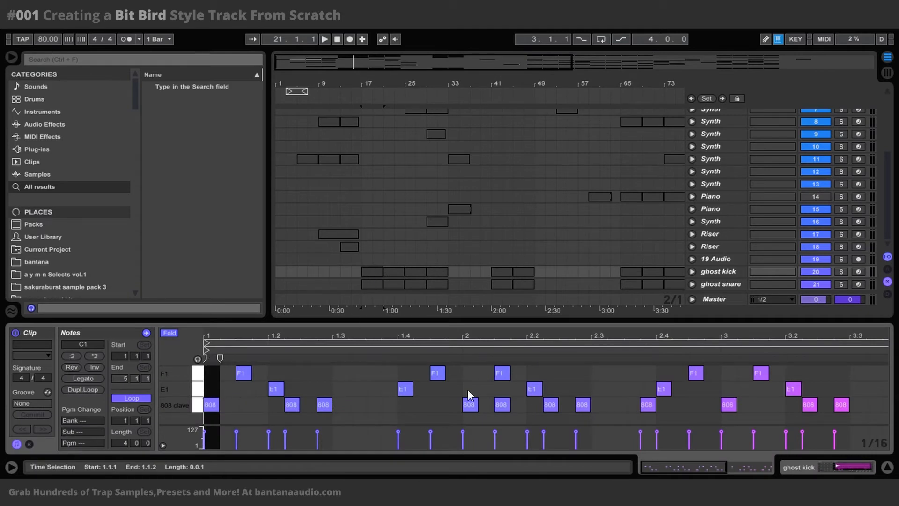
key(ctrl+z)
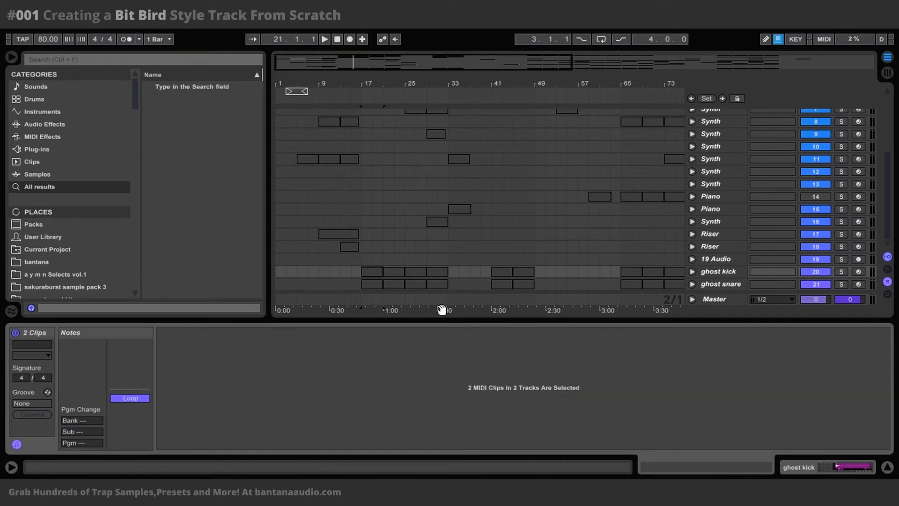
Step: Select the ghost kick clip at bar 17 and unfold its track briefly to view the note pattern across the arrangement
click(377, 269)
scroll(368, 250, up, 2)
scroll(369, 249, down, 2)
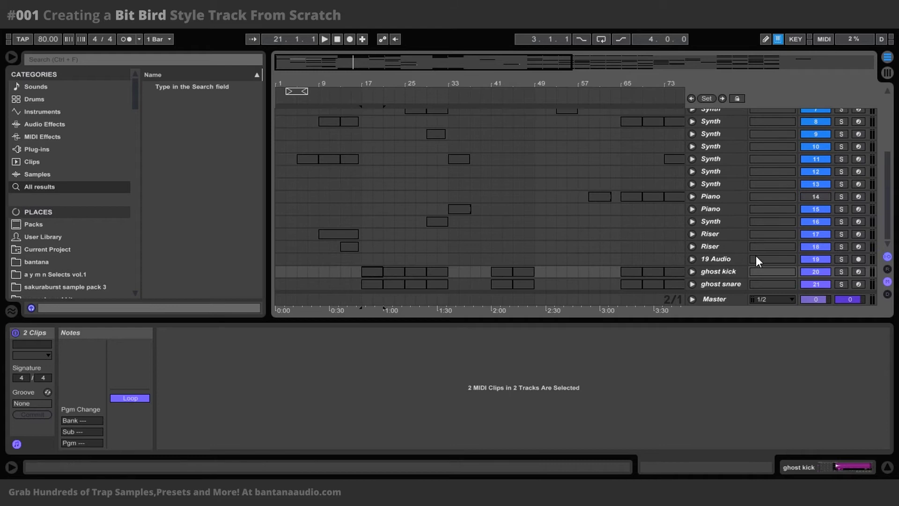
click(693, 271)
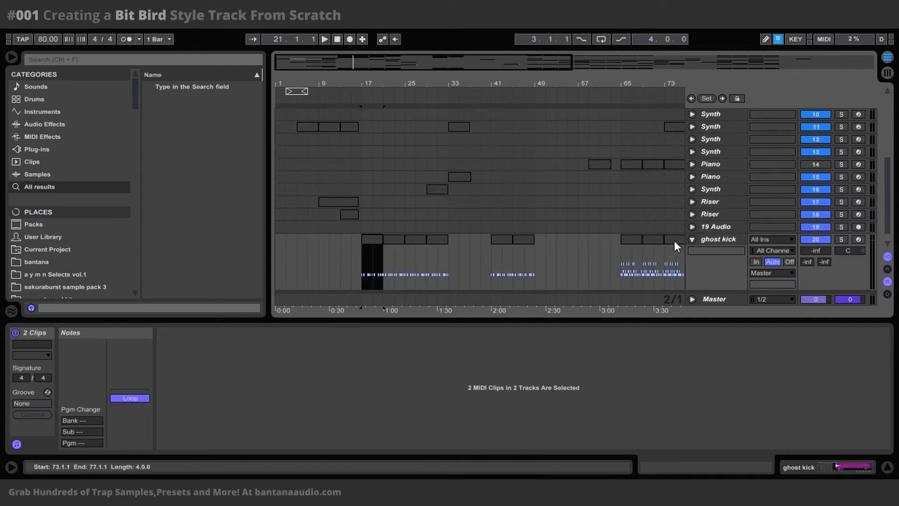
click(693, 239)
Step: Play the full mix from 17.1.1, fold the Drums track, and show its devices
scroll(364, 219, up, 8)
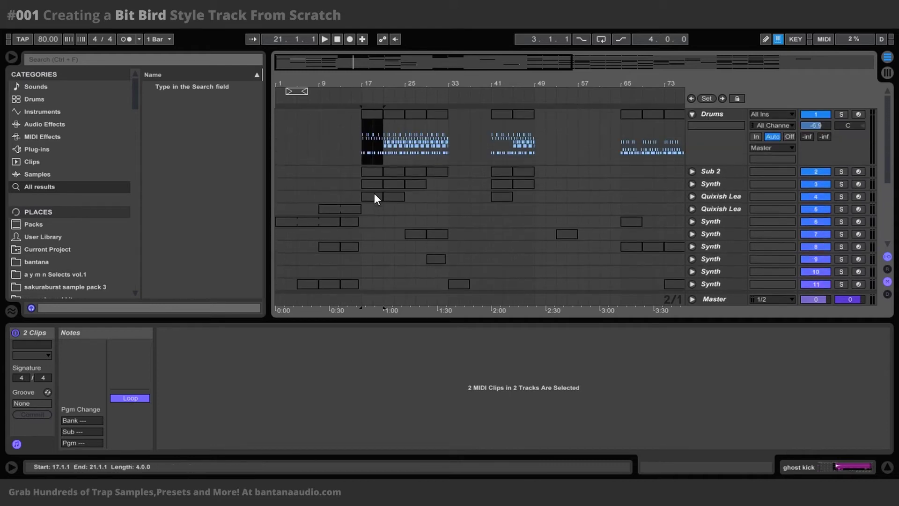
click(364, 134)
key(space)
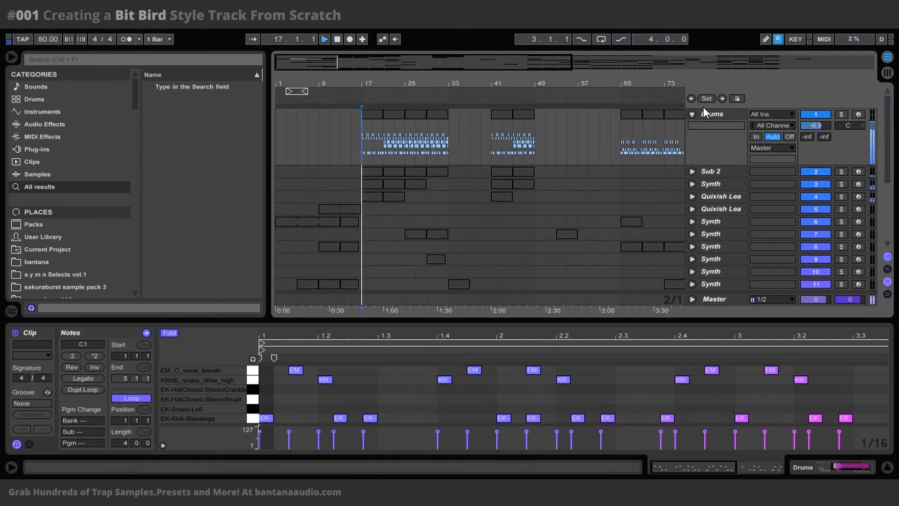
click(691, 112)
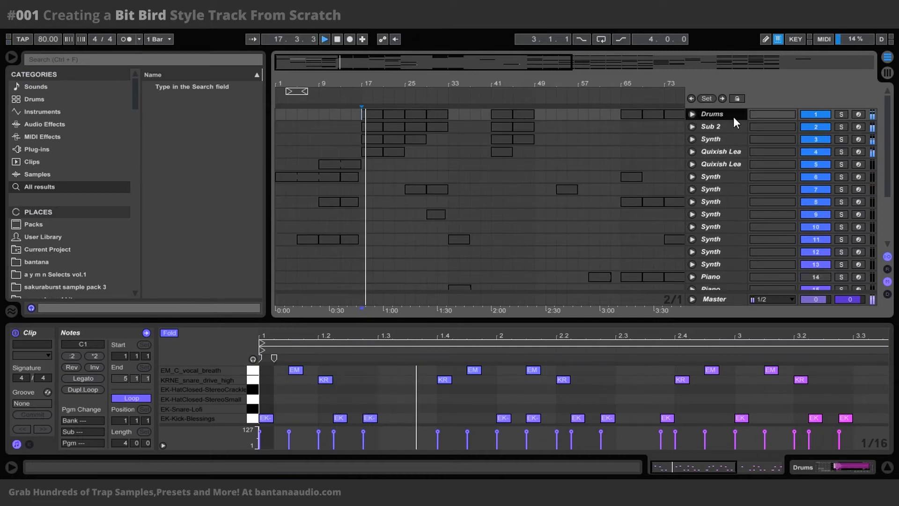
click(734, 117)
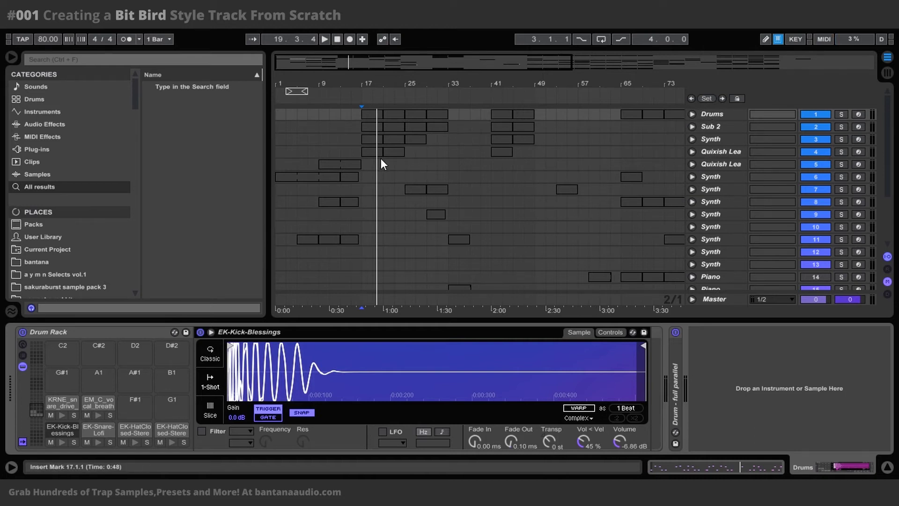
Step: Inspect the device chains of the Sub 2, reese Synth and first Quixish Lead tracks for their sidechain compressors
click(709, 127)
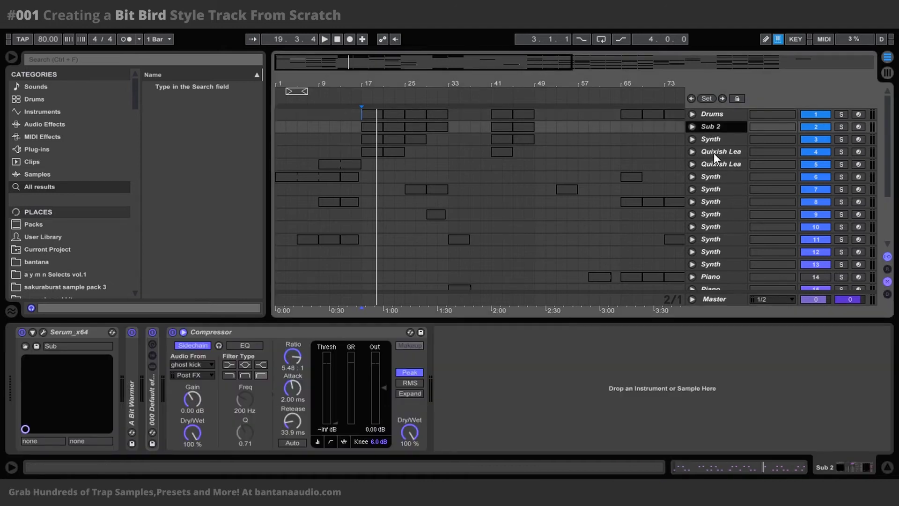
click(712, 152)
click(717, 139)
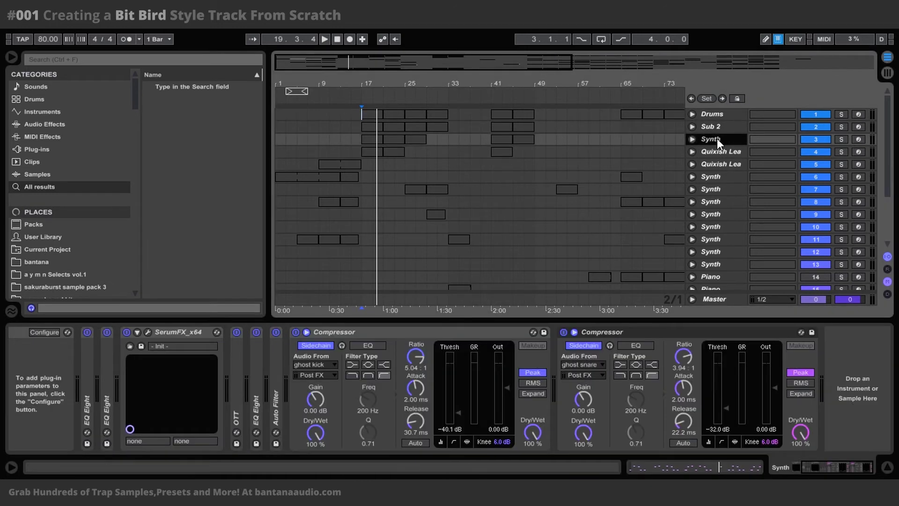
click(710, 150)
Step: Set the volume of Synth track 3 to -11.7, play the mix from bar 17, and fold the unfolded tracks
click(692, 151)
drag(803, 153, 802, 156)
key(space)
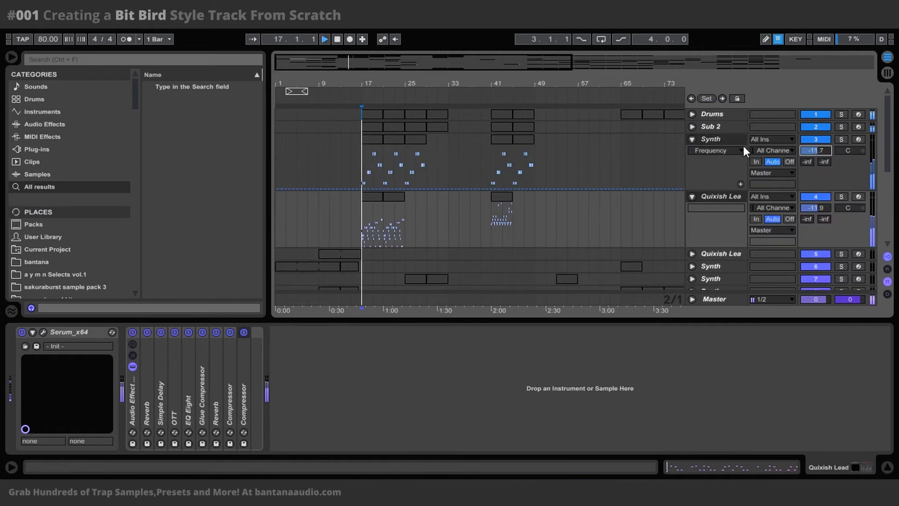
click(692, 141)
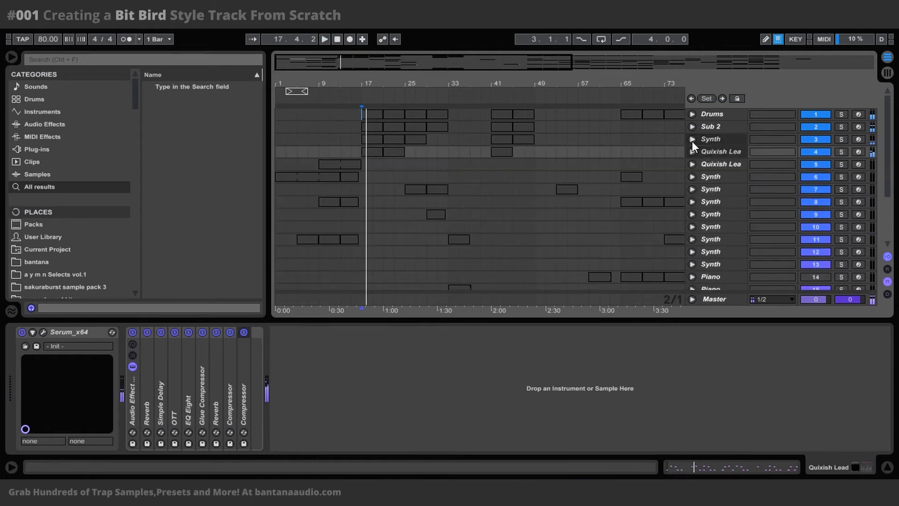
Step: Show the KRNE_snare_drive_high chain in the Drums rack, folding its sampler and Reverb to reach the Simple Delay
click(370, 115)
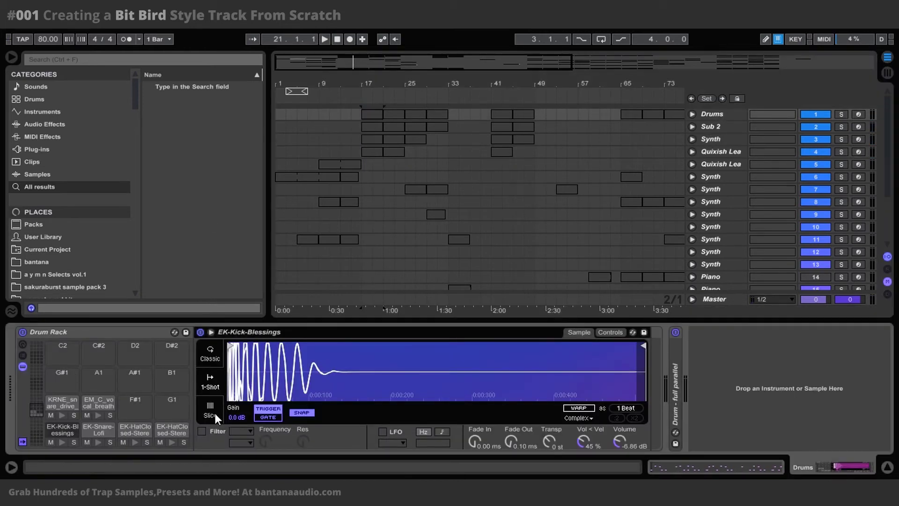
click(62, 405)
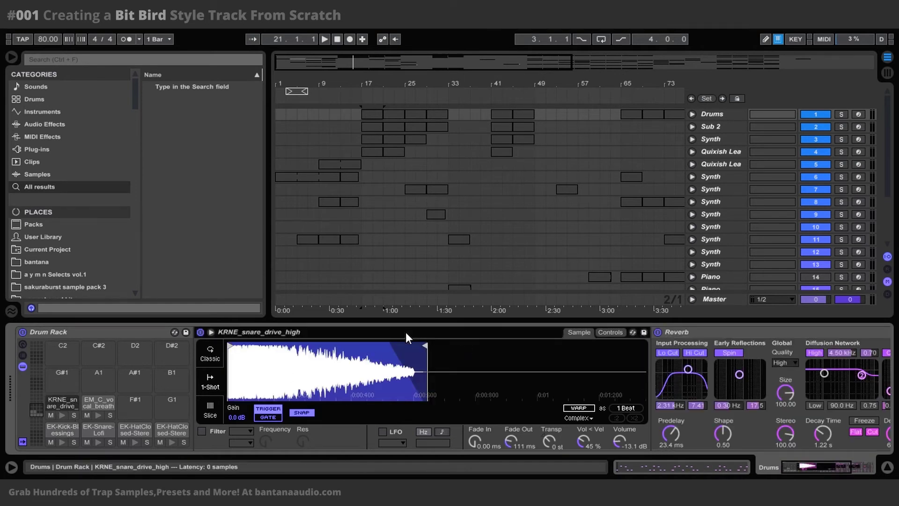
double_click(406, 332)
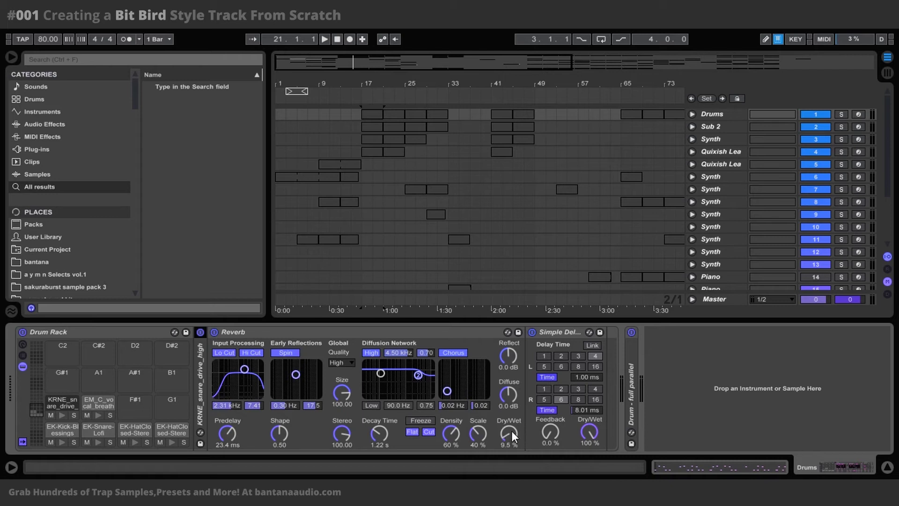
double_click(429, 335)
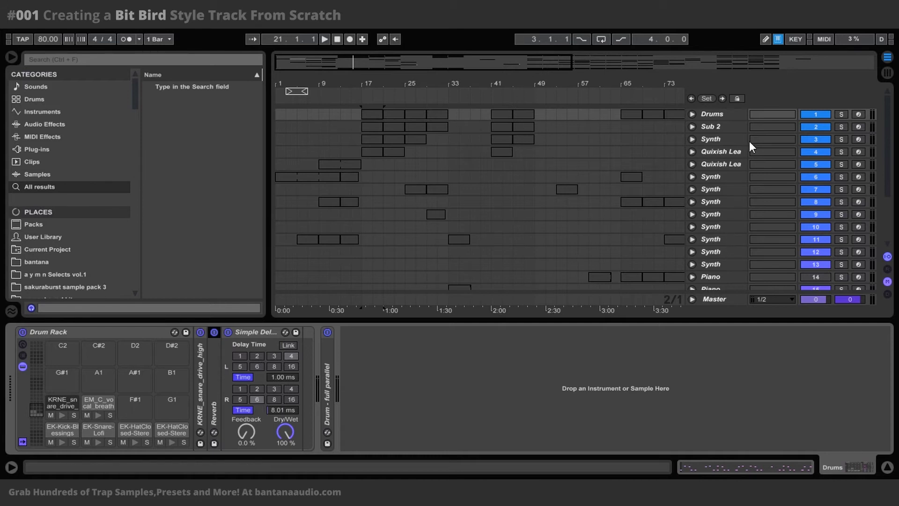
Step: Solo the Drums track and its KRNE_snare_drive_high pad, and play from bar 17
click(693, 113)
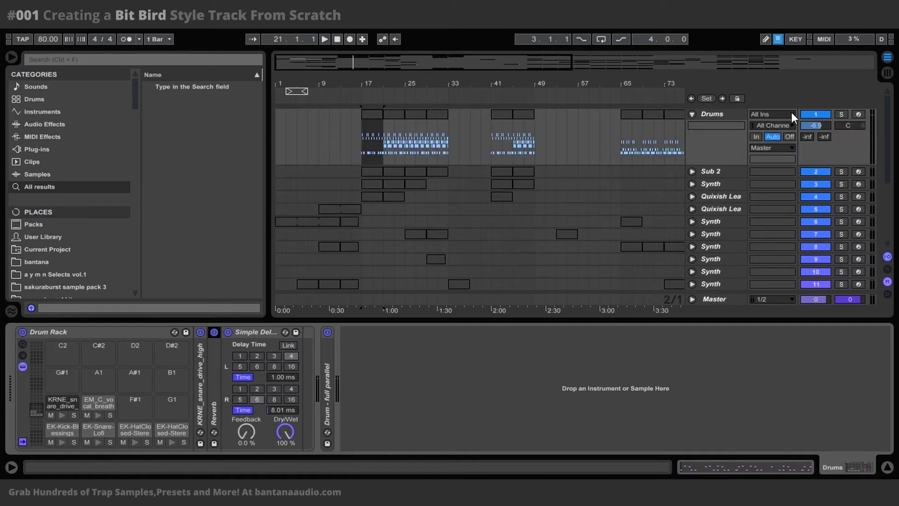
click(842, 114)
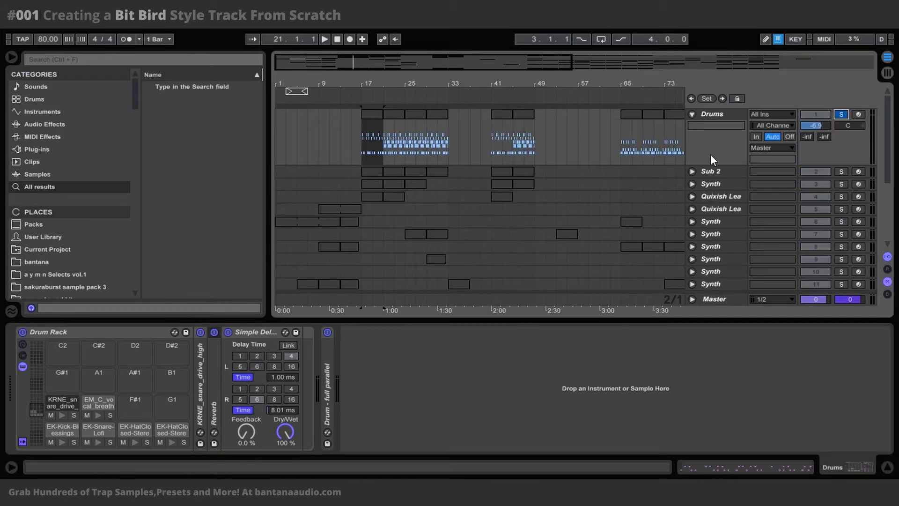
click(74, 414)
key(space)
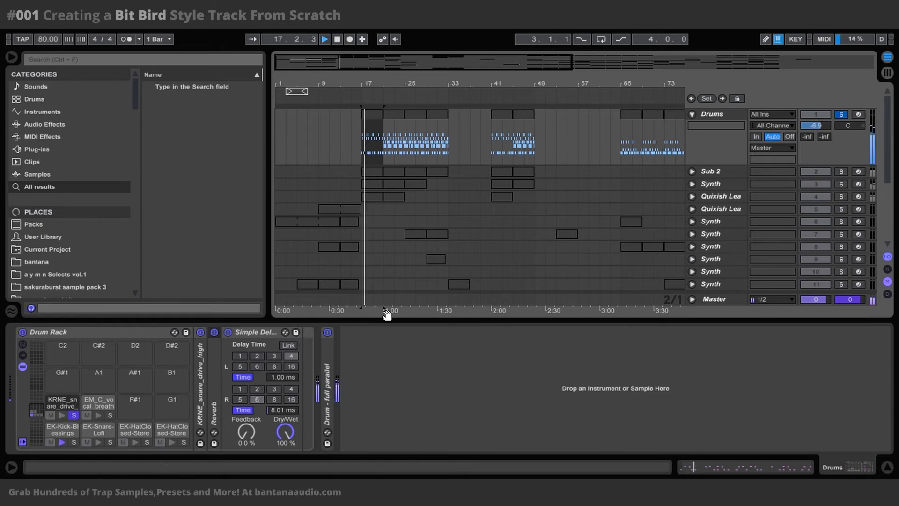
Step: Bypass the snare's Simple Delay during playback to compare the sound, stop playback, and re-enable the delay
click(229, 332)
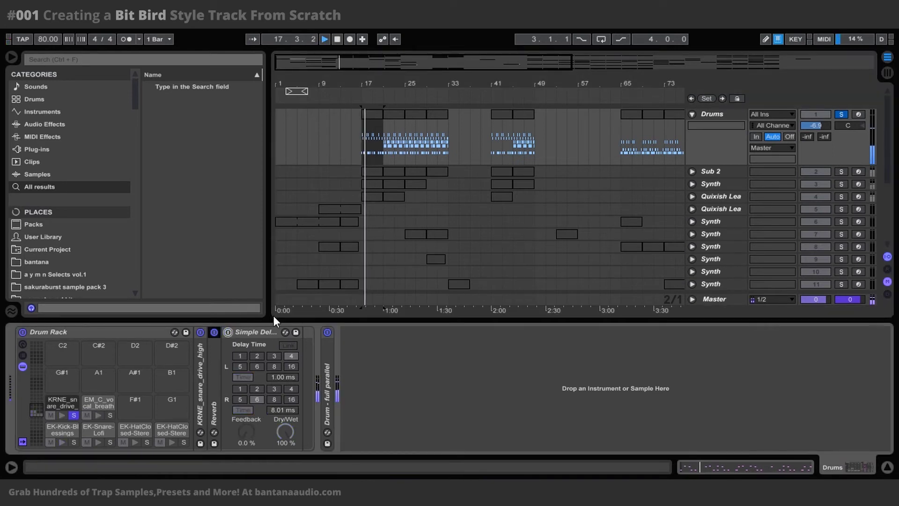
key(space)
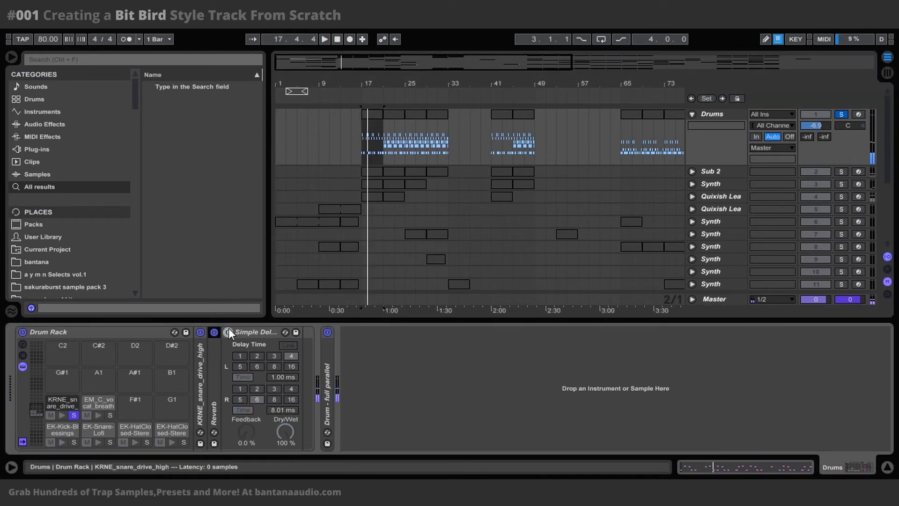
click(228, 332)
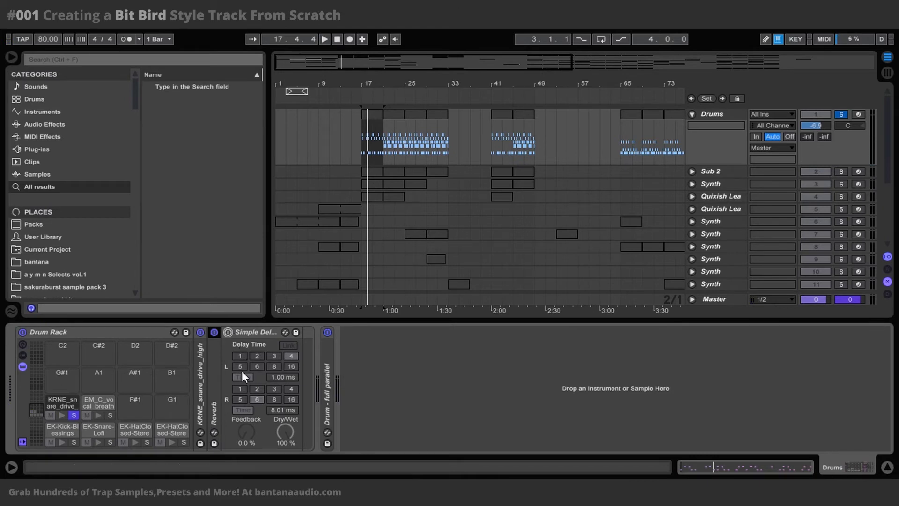
Step: Raise the Simple Delay's right delay time to about 19 ms and play the soloed snare from bar 17
drag(283, 410, 282, 403)
key(space)
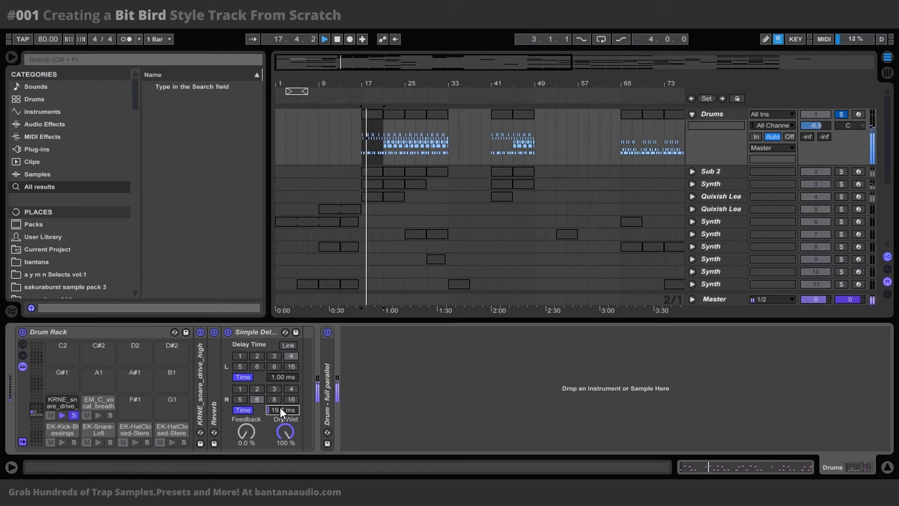
Step: Lower the snare's Simple Delay right delay time to about 8 ms and unfold the Reverb beside it
drag(280, 407, 280, 413)
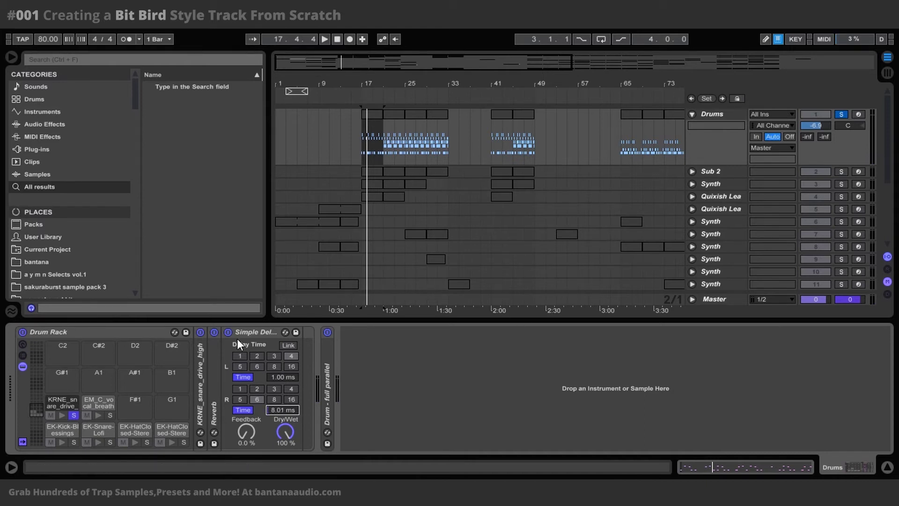
double_click(213, 356)
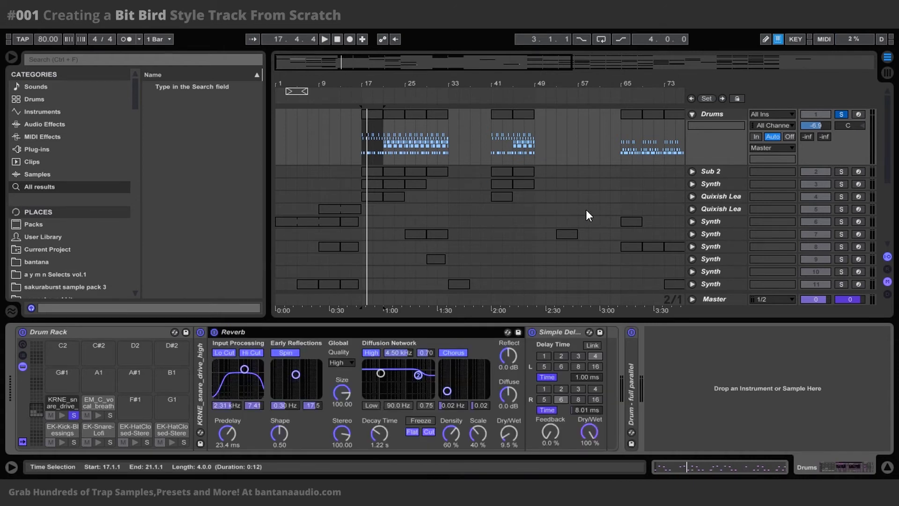
Step: Show the device chain of the upper Quixish Lead track and return to the Drums track's devices
click(389, 197)
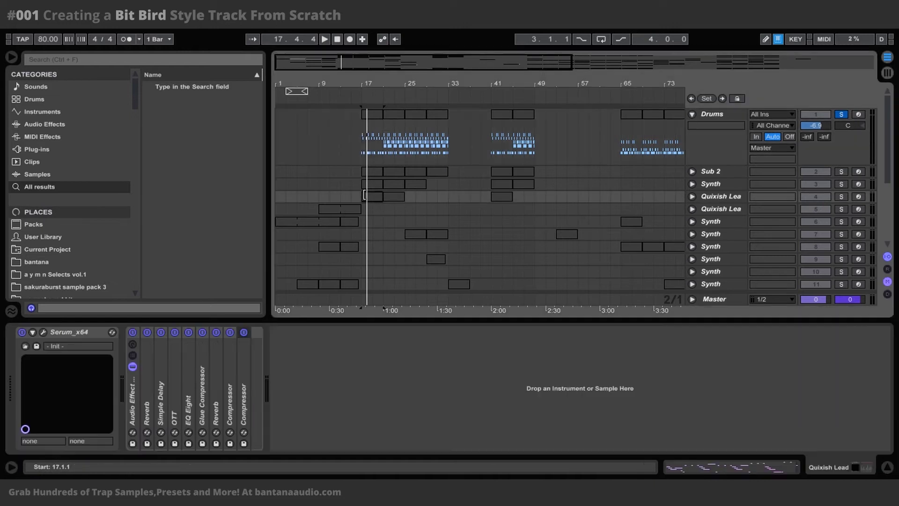
double_click(704, 197)
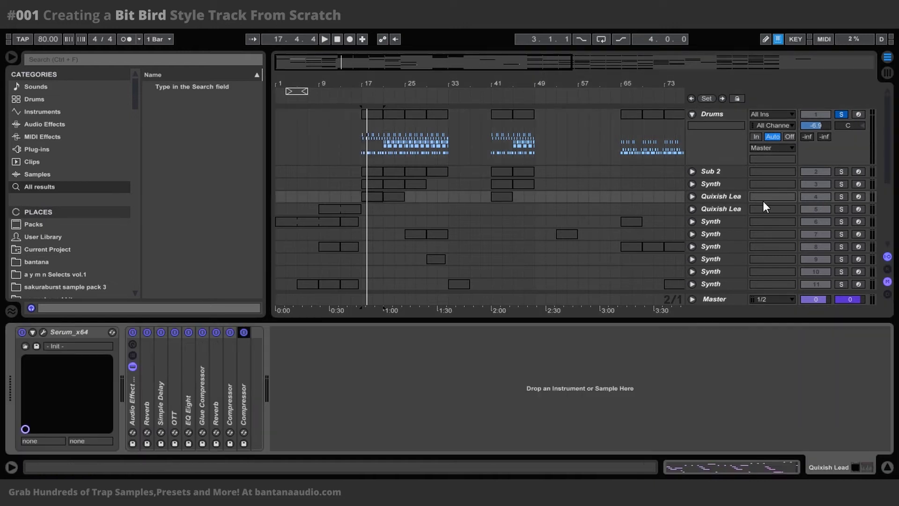
click(717, 112)
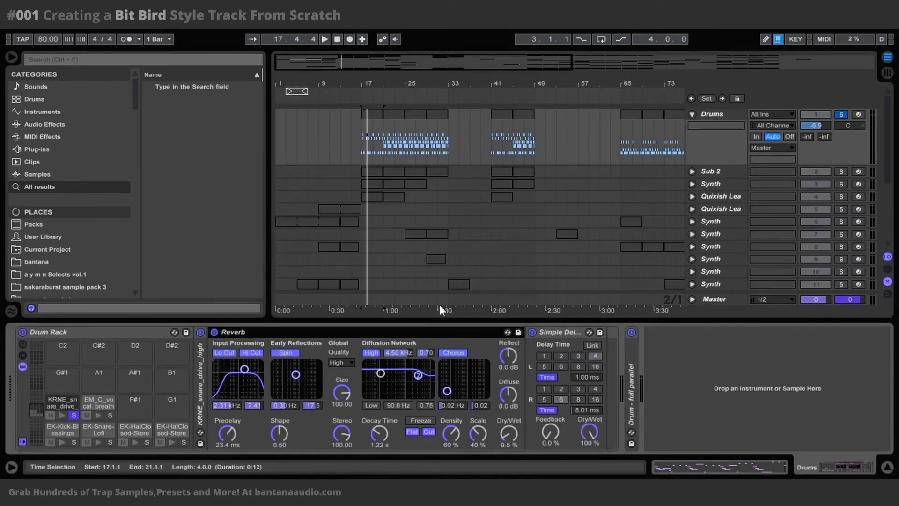
Step: Try a right delay time of about 59 ms on the soloed snare during playback, and return it to 8.01 ms
drag(586, 408, 586, 398)
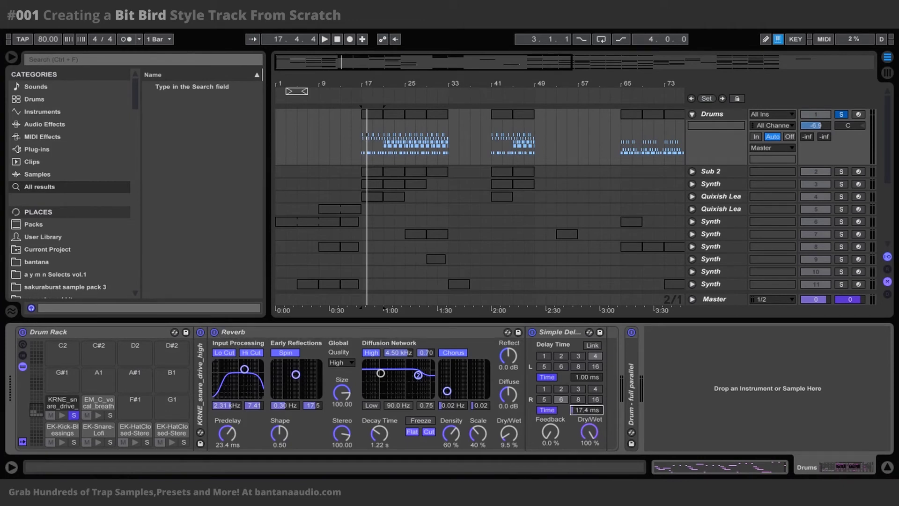
drag(586, 408, 586, 398)
key(space)
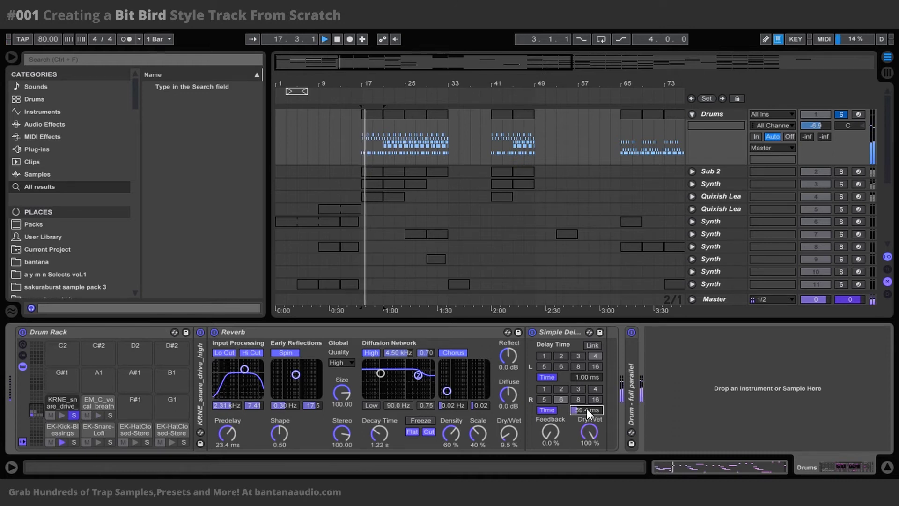
drag(586, 409, 586, 403)
drag(586, 408, 586, 420)
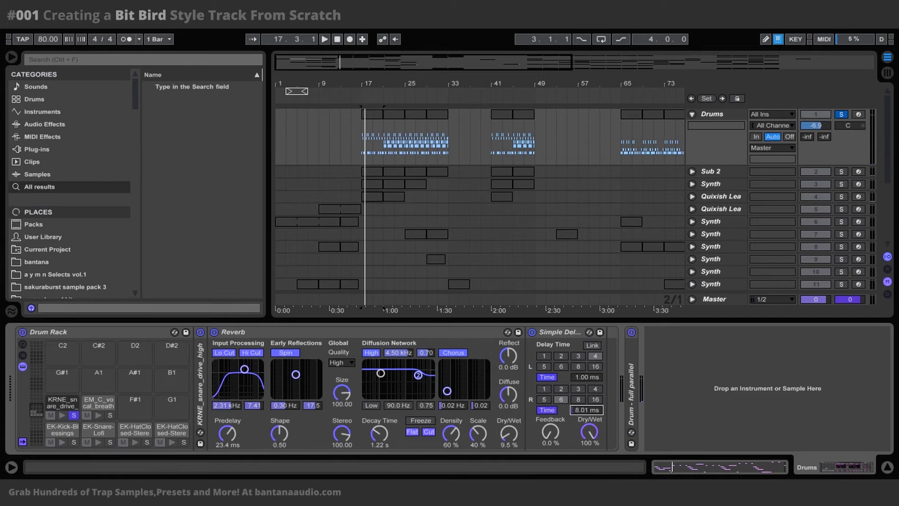
Step: Switch both Simple Delay channels to Sync mode and back to Time mode
click(542, 376)
click(546, 410)
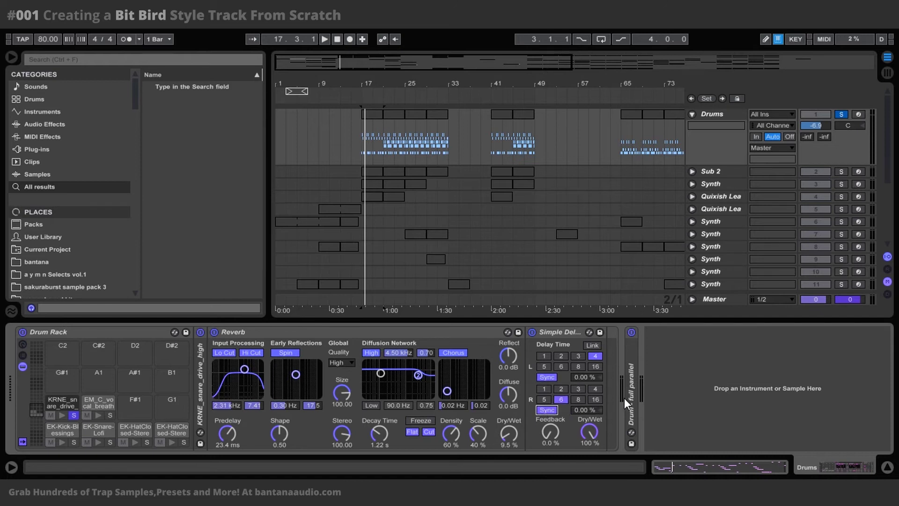
click(550, 377)
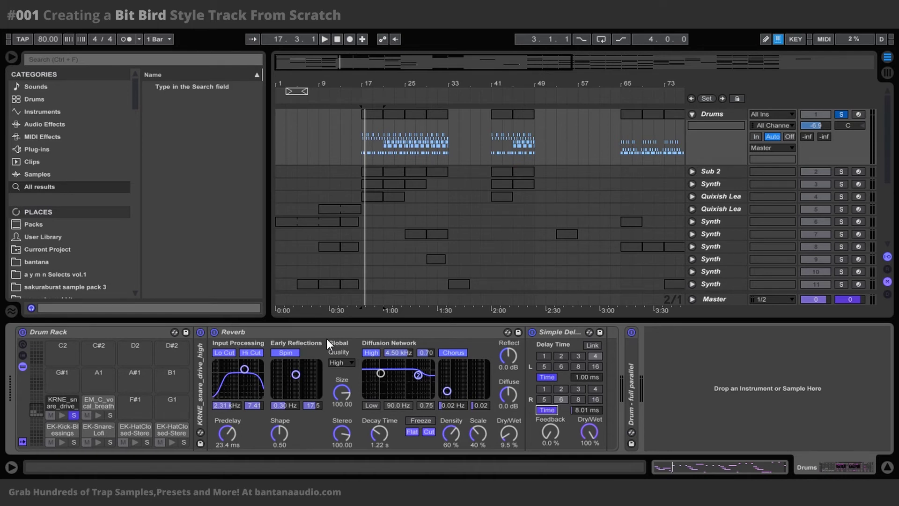
Step: Play the soloed snare from bar 17 with its Reverb on and bypassed to compare, and re-enable the Reverb
key(space)
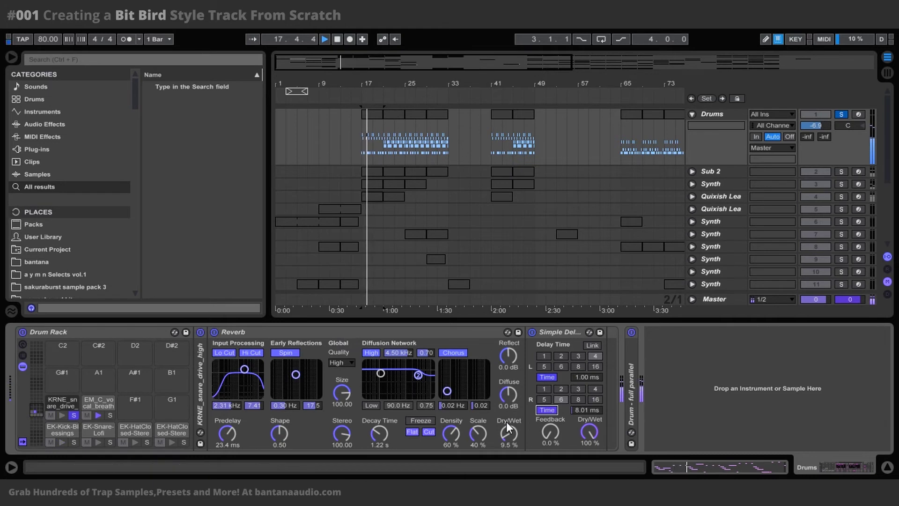
click(379, 433)
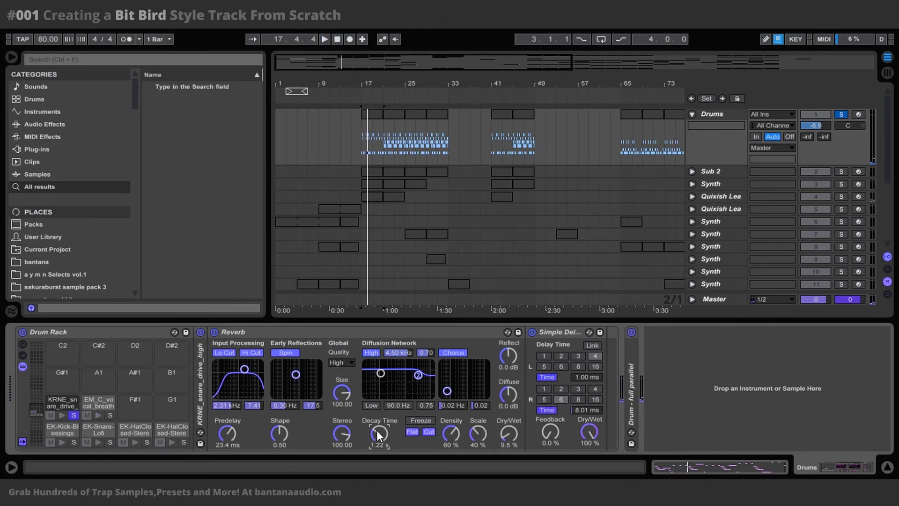
click(214, 333)
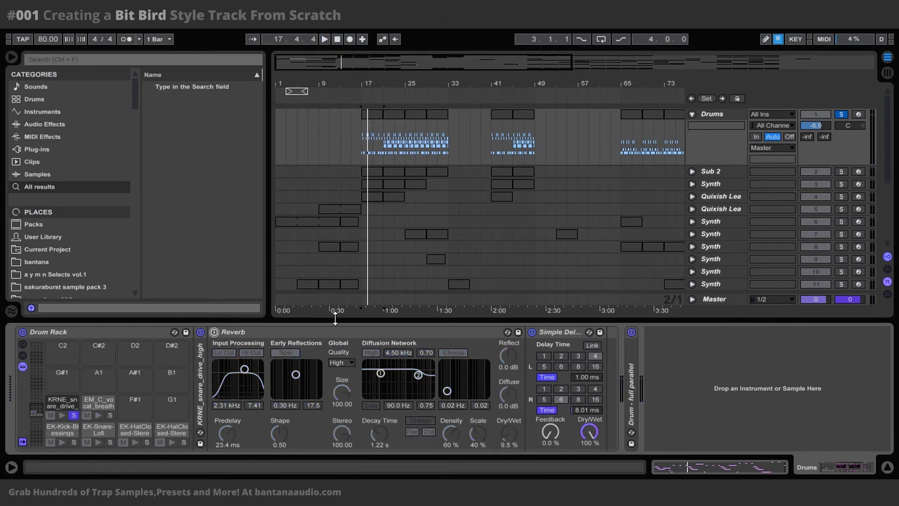
key(space)
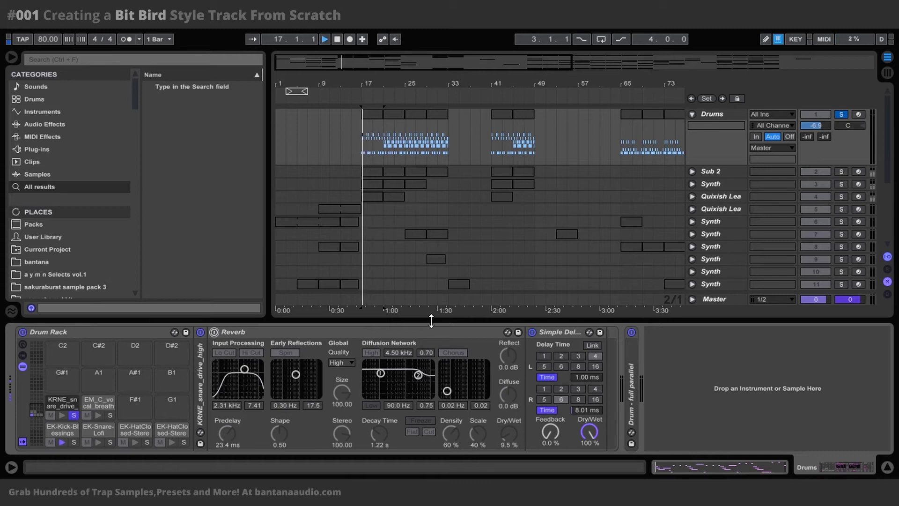
click(214, 332)
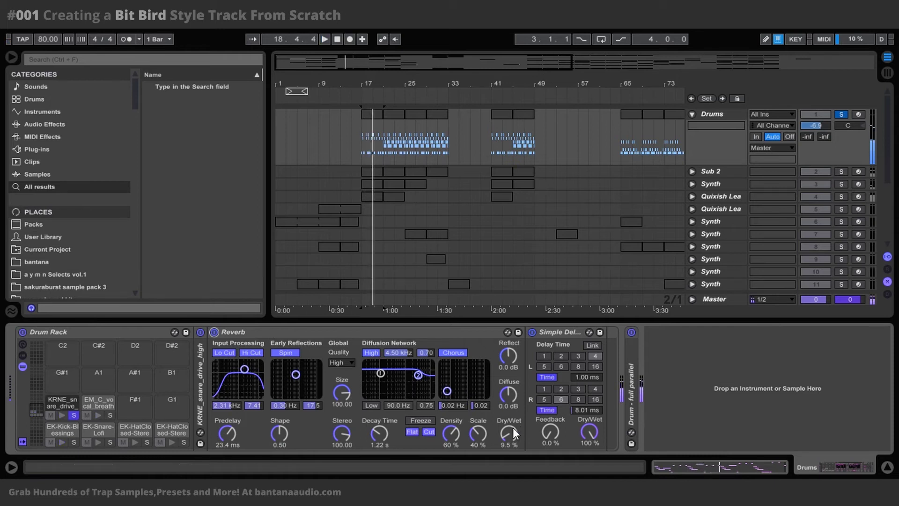
Step: Set the snare Reverb's Dry/Wet to 10 % and its Decay Time to 1.28 s, checking the sound with playback
drag(509, 433, 510, 432)
drag(379, 435, 380, 440)
key(space)
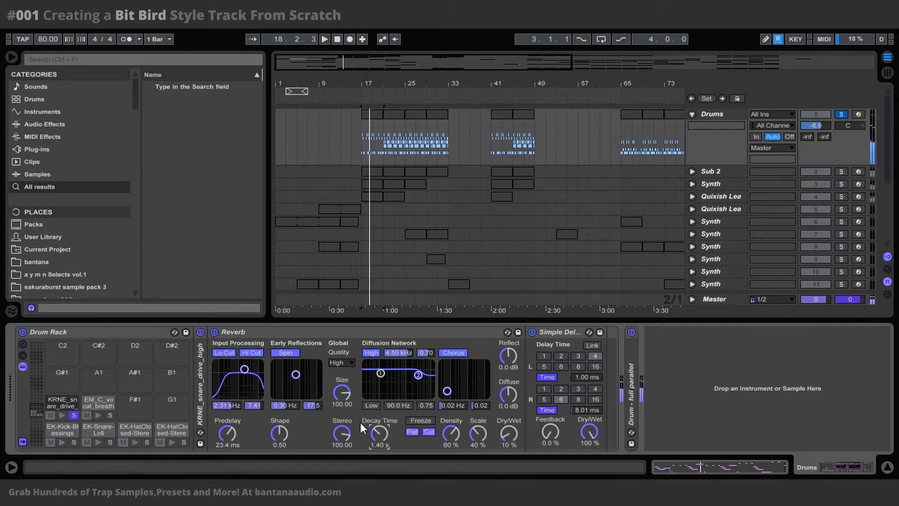
drag(371, 430, 371, 432)
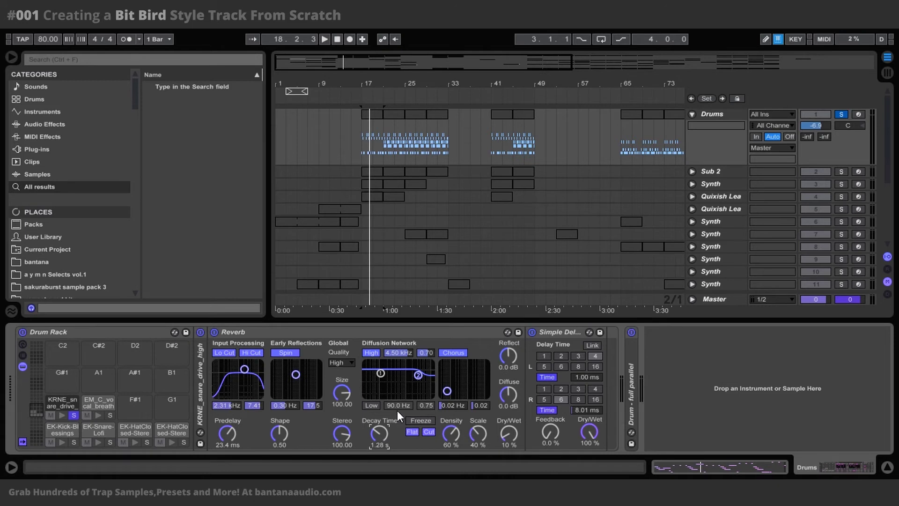
Step: Unfold the KRNE_snare_drive_high sampler and the Reverb to inspect the snare's sample and reverb settings together
double_click(350, 330)
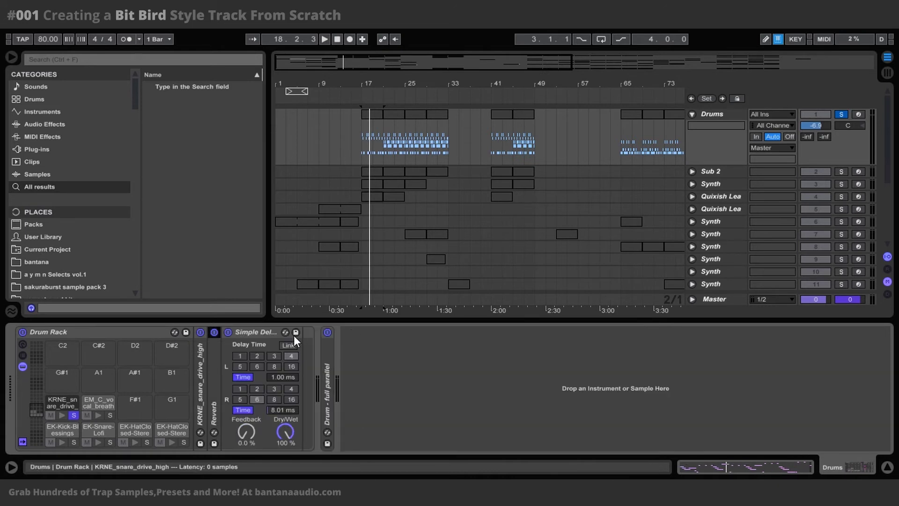
double_click(198, 369)
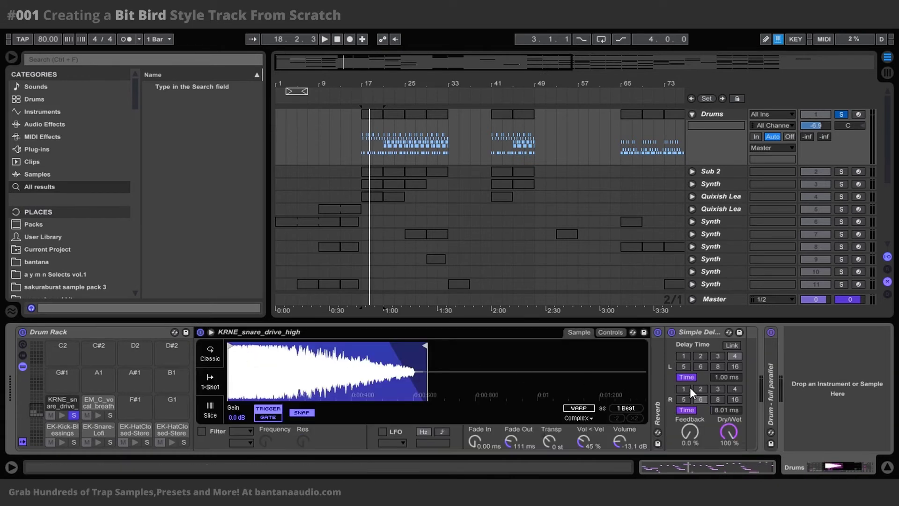
double_click(658, 364)
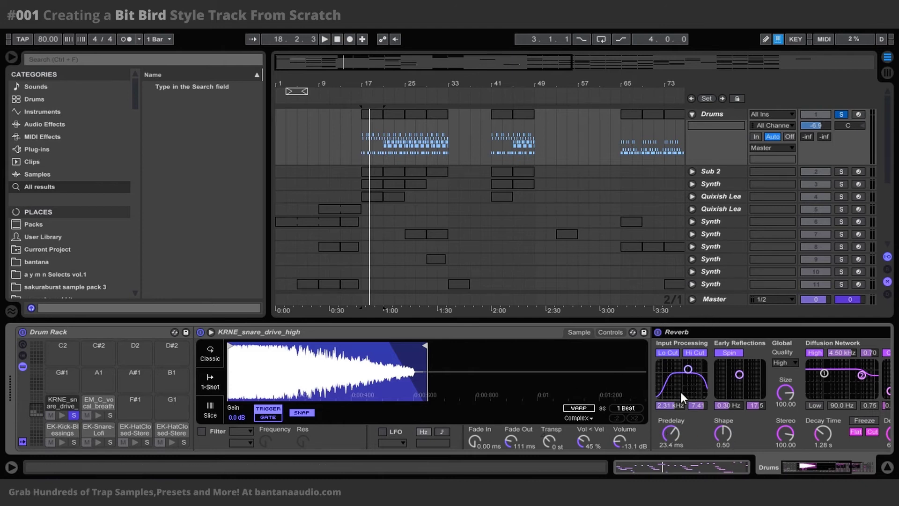
drag(828, 467, 848, 467)
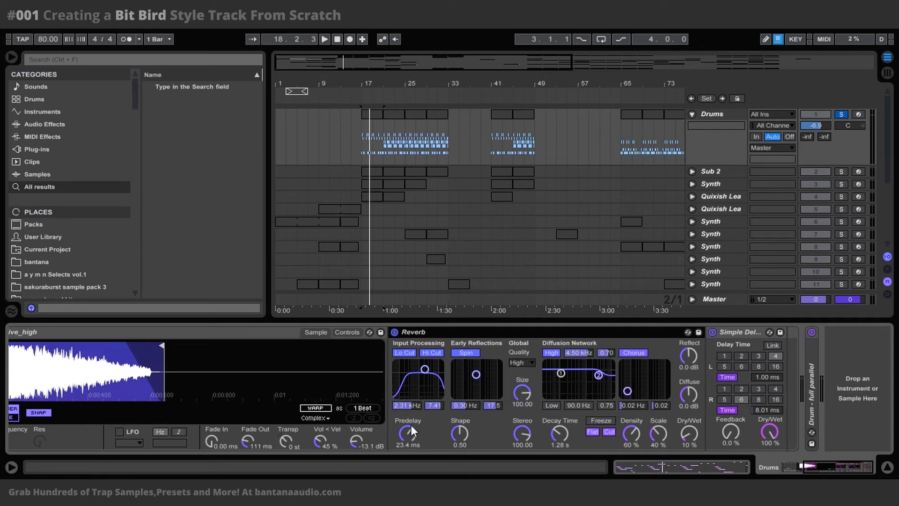
Step: Try a Predelay of 62.8 ms and a Decay Time of 3.31 s on the Reverb while playing the snare
drag(407, 431, 406, 415)
key(space)
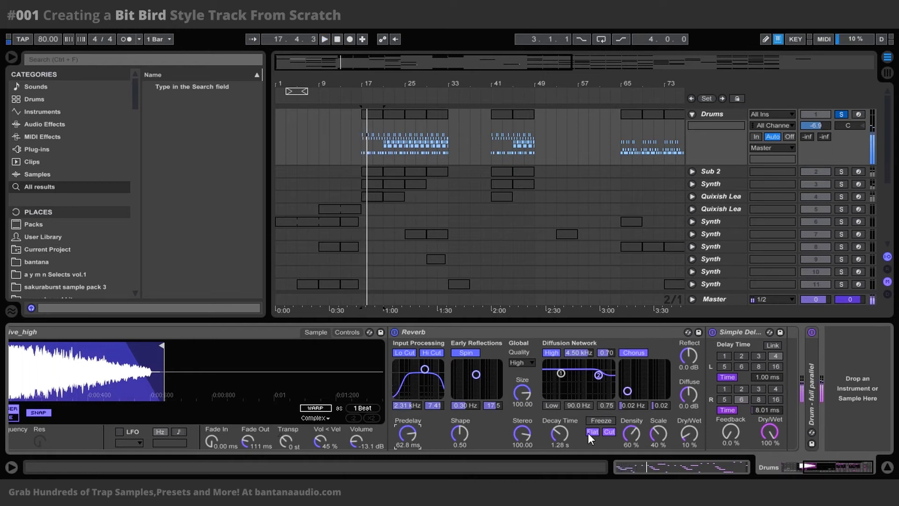
drag(559, 433, 560, 408)
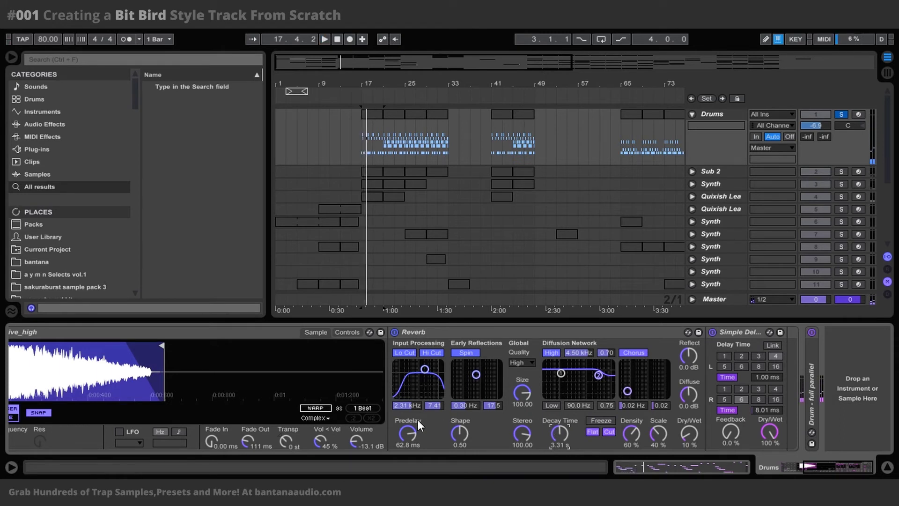
Step: Set the snare Reverb's Predelay to 24.6 ms and its Decay Time to 1.22 s
click(408, 433)
drag(408, 433, 408, 451)
drag(566, 433, 567, 452)
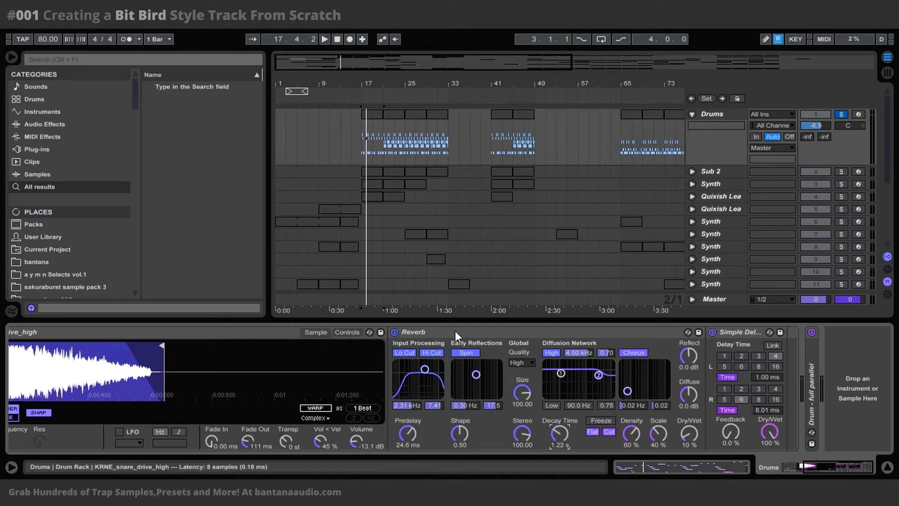
Step: Fold the snare's sampler and Reverb so that only the Simple Delay stays open in the chain
click(247, 333)
double_click(247, 333)
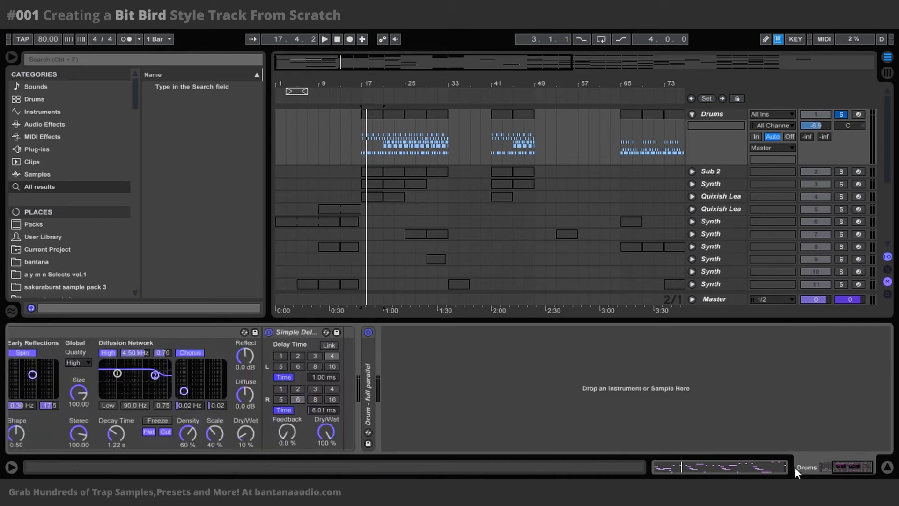
drag(850, 463, 809, 470)
double_click(335, 330)
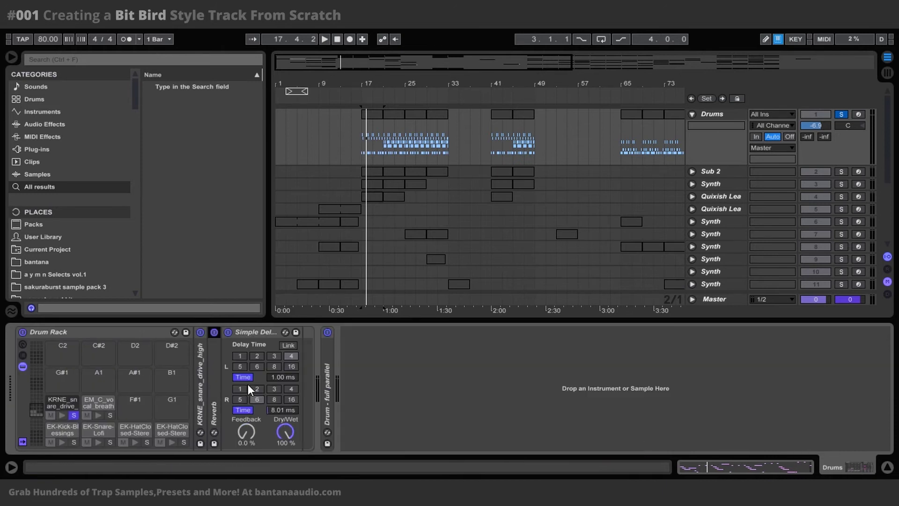
Step: Unsolo the KRNE_snare_drive_high pad and unfold the Drum - full parallel compressor after the Drum Rack
click(74, 415)
double_click(327, 380)
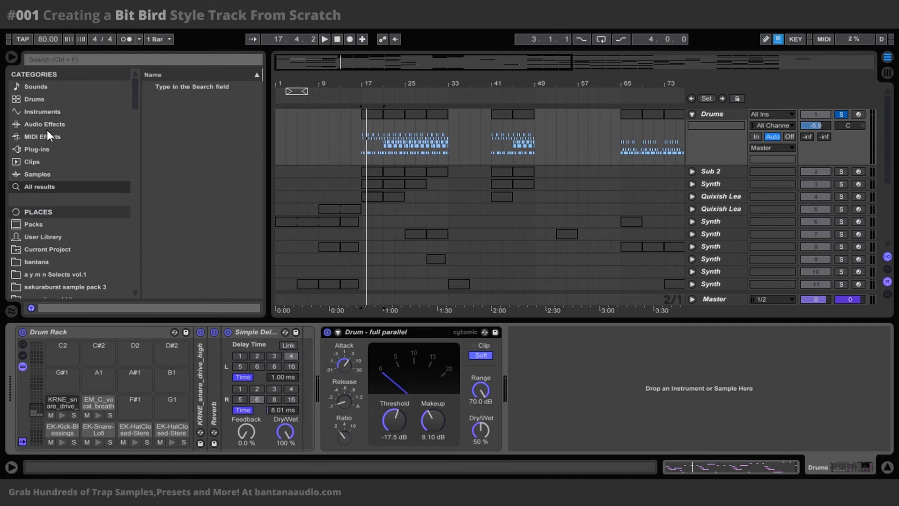
Step: Browse the Glue Compressor presets among the audio effects, examine the drum presets, and collapse the list
click(70, 126)
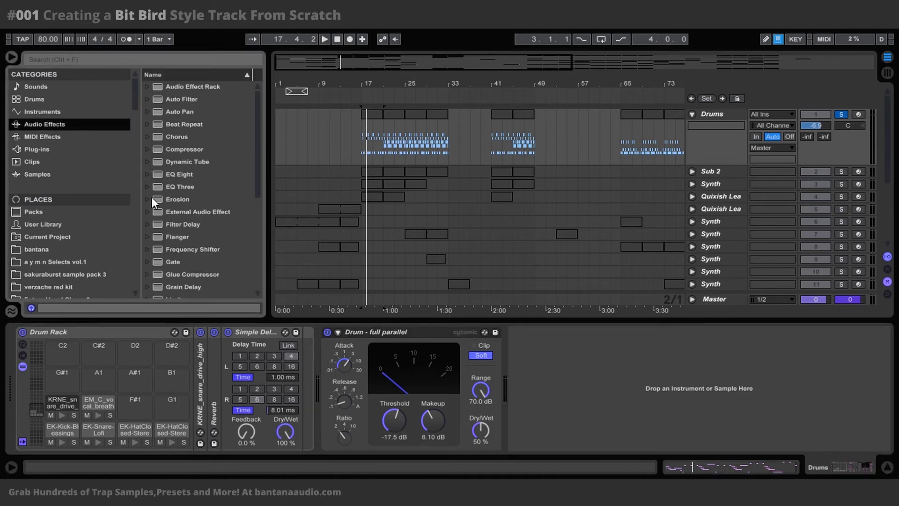
scroll(154, 190, down, 1)
scroll(153, 239, down, 1)
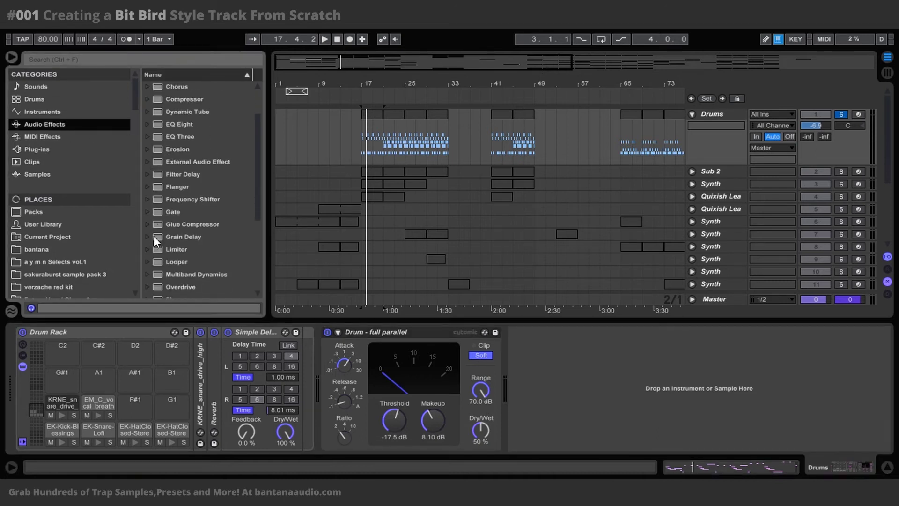
click(147, 225)
scroll(248, 225, down, 2)
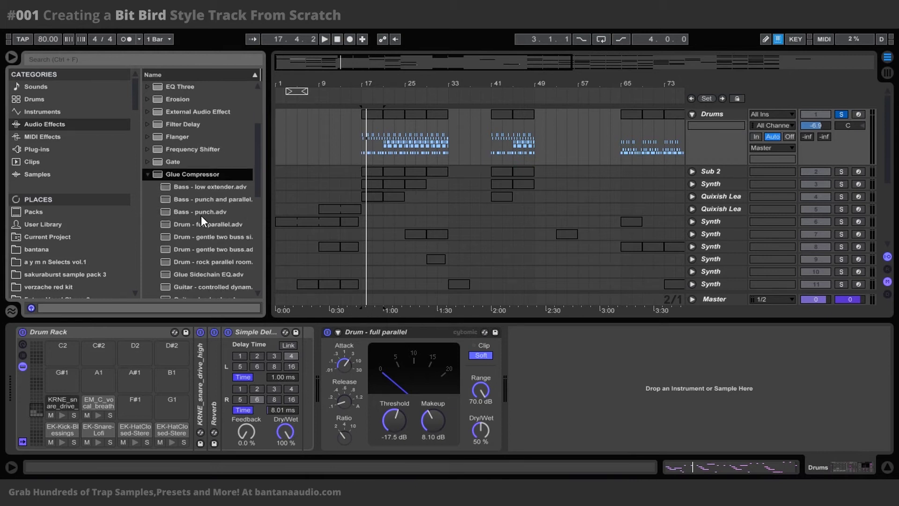
scroll(248, 219, down, 2)
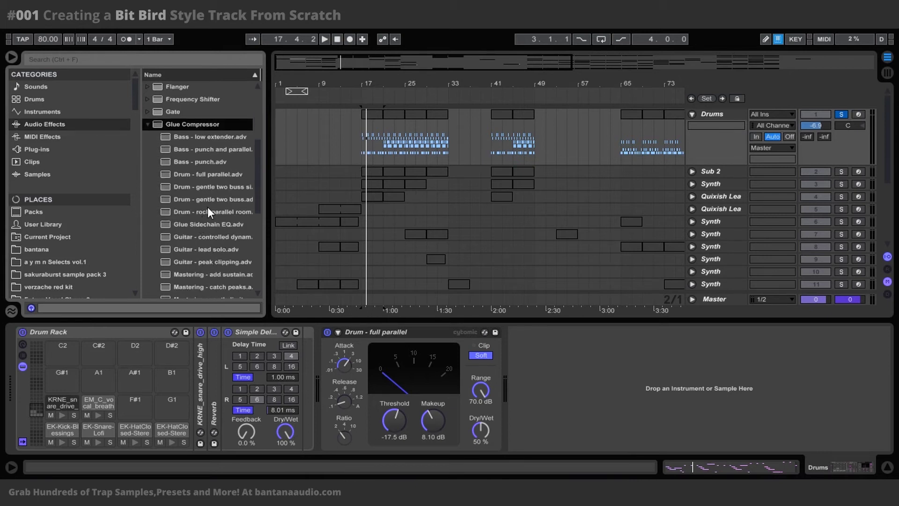
scroll(209, 212, down, 1)
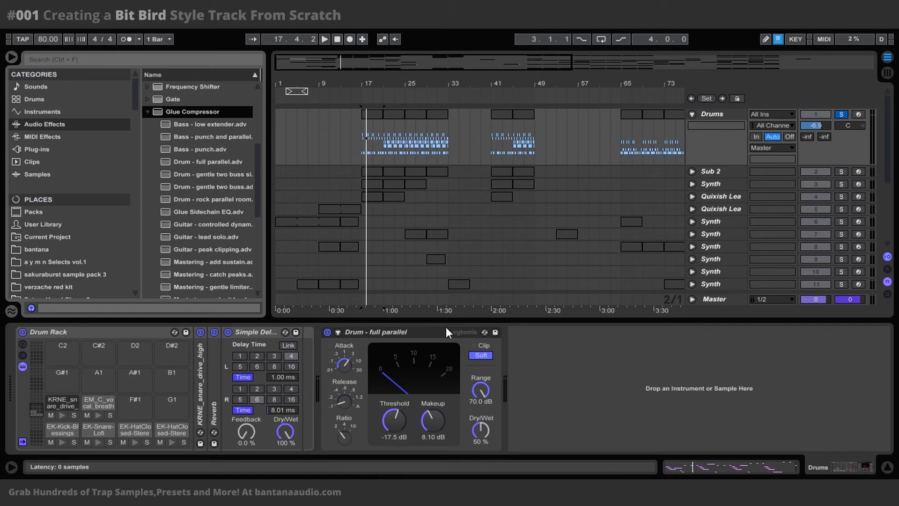
click(146, 112)
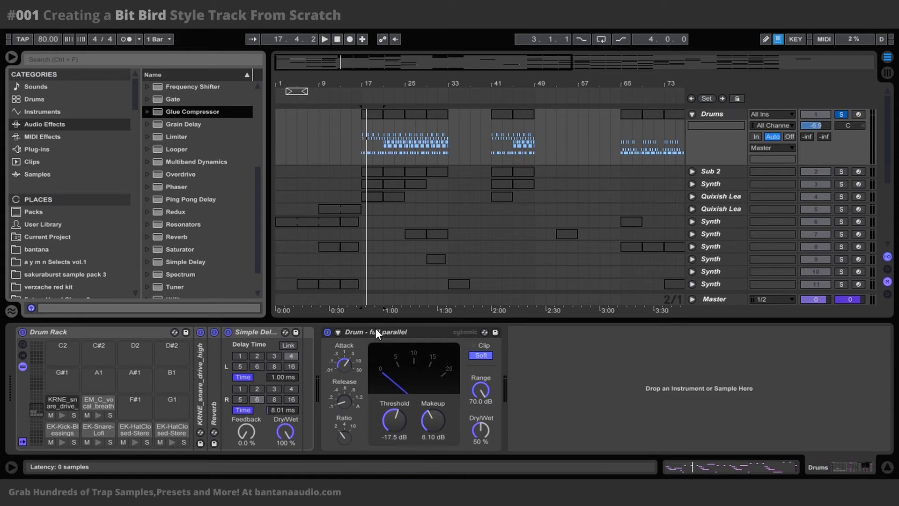
Step: Play the drums and compare them with the Drum - full parallel compressor bypassed and re-enabled
key(space)
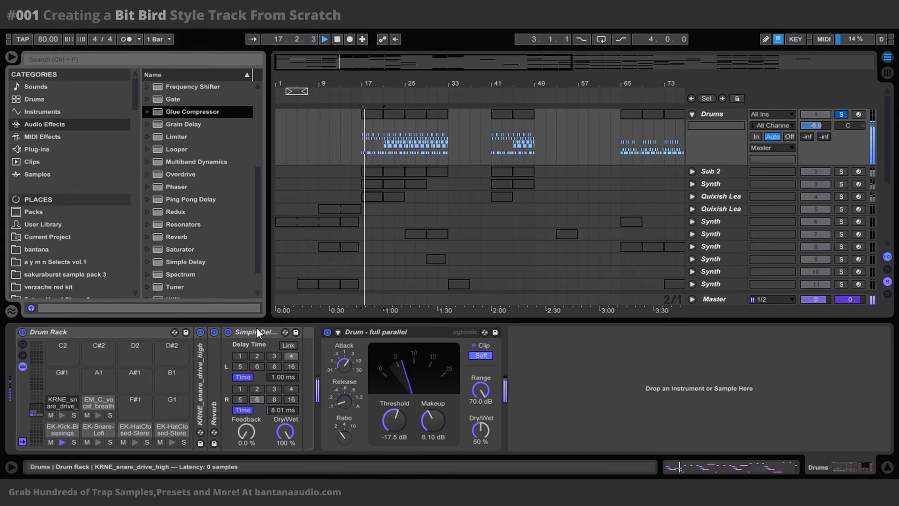
click(326, 332)
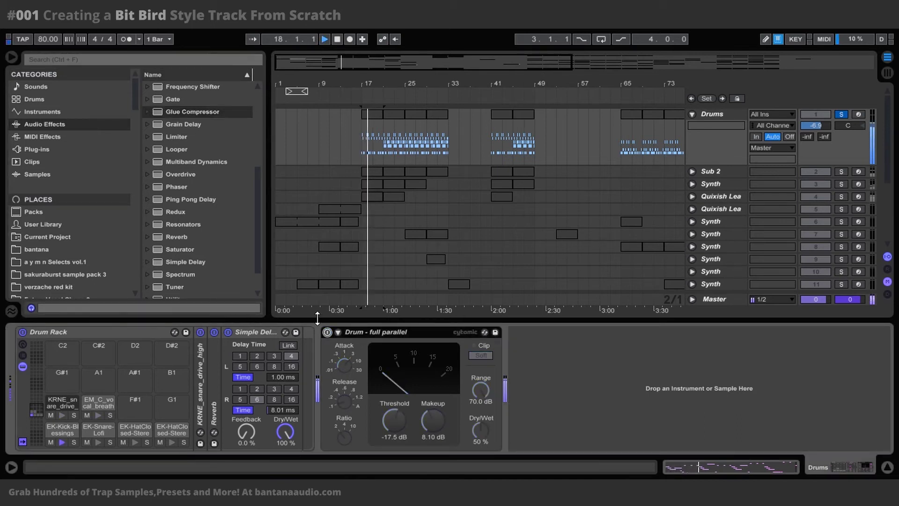
click(328, 332)
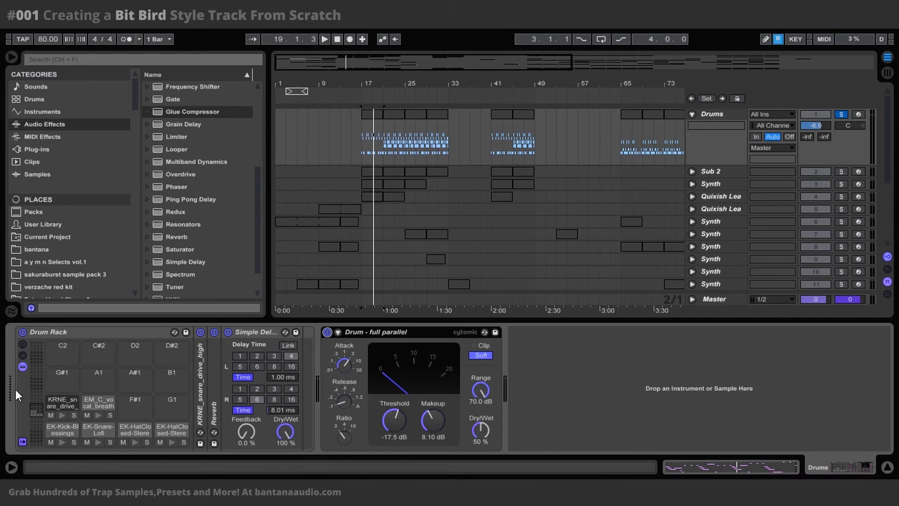
Step: Open the EM_C_vocal_breath pad's chain, play the drums from bar 21, and preview the vocal breath
click(94, 399)
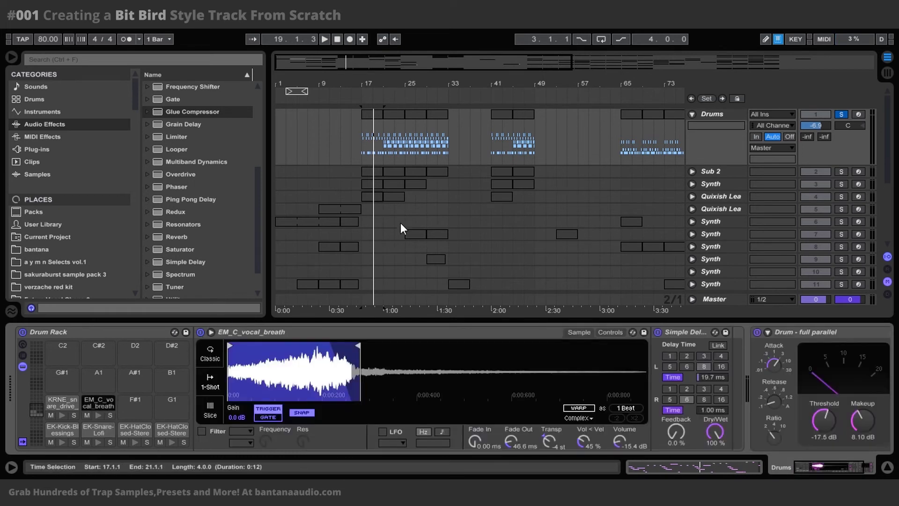
click(383, 142)
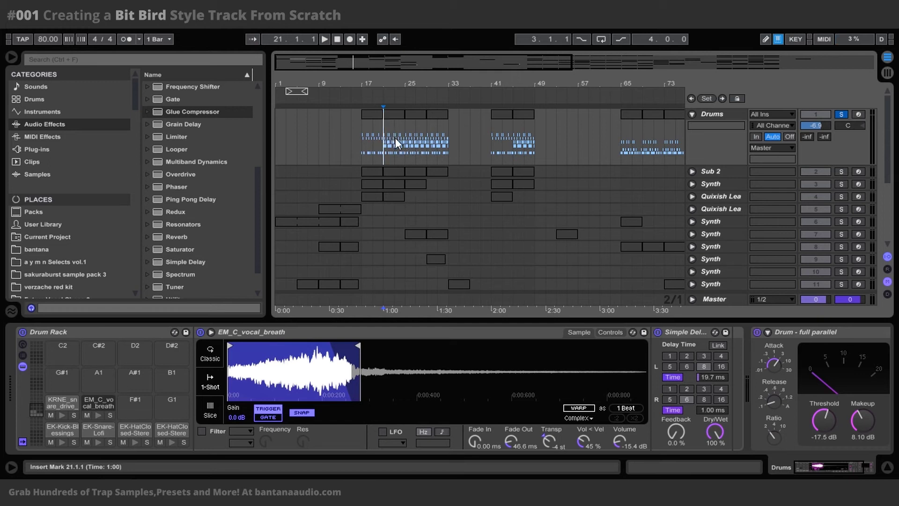
key(space)
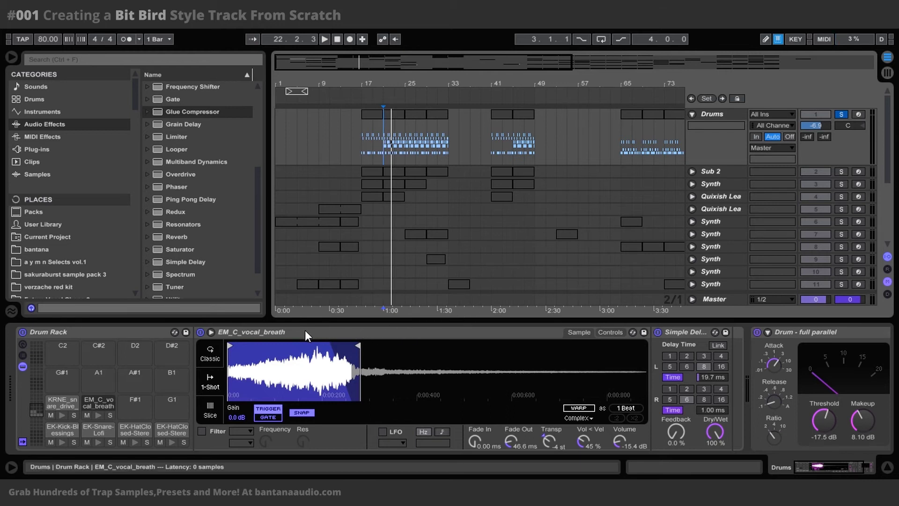
click(97, 415)
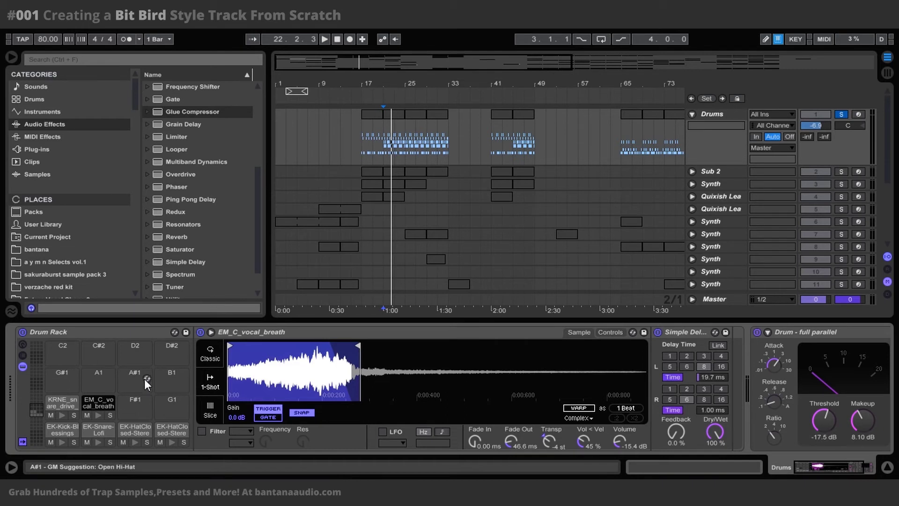
Step: Play the drums with the EK-HatClosed-StereoSmall and EK-HatClosed-StereoCrackle pads soloed
key(space)
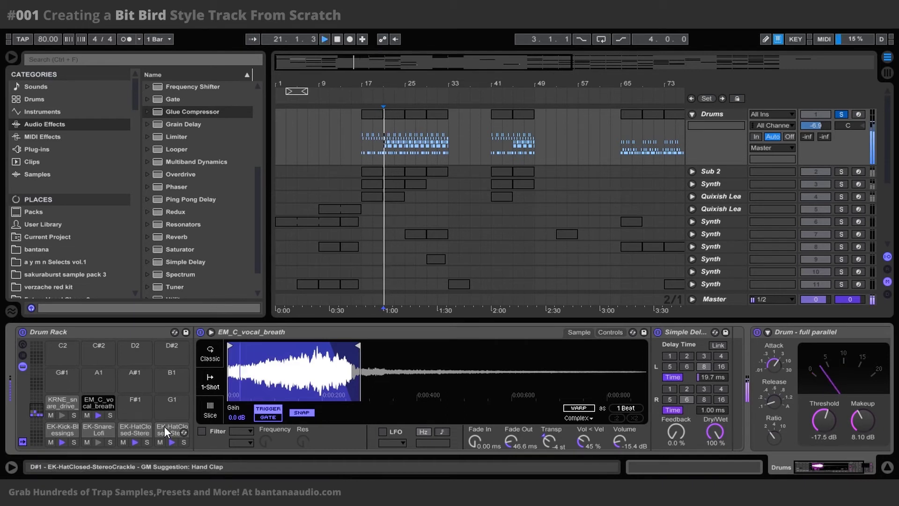
click(146, 442)
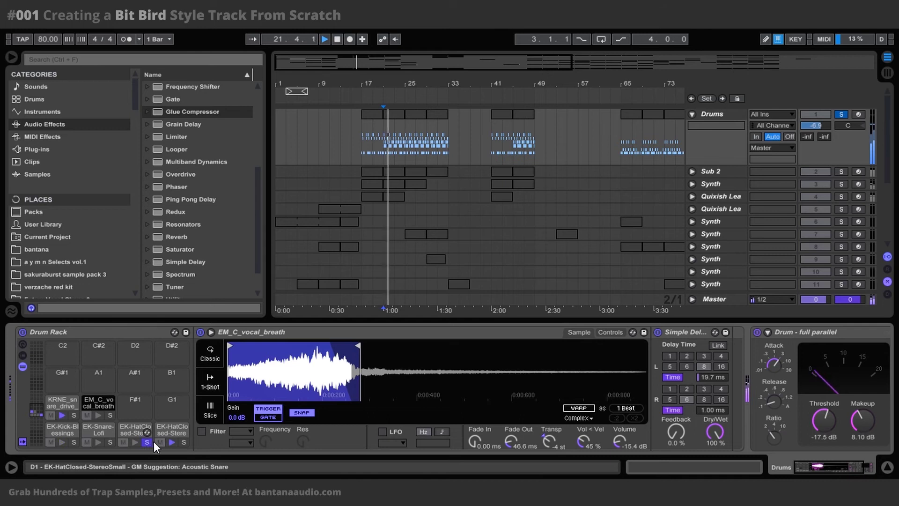
click(184, 442)
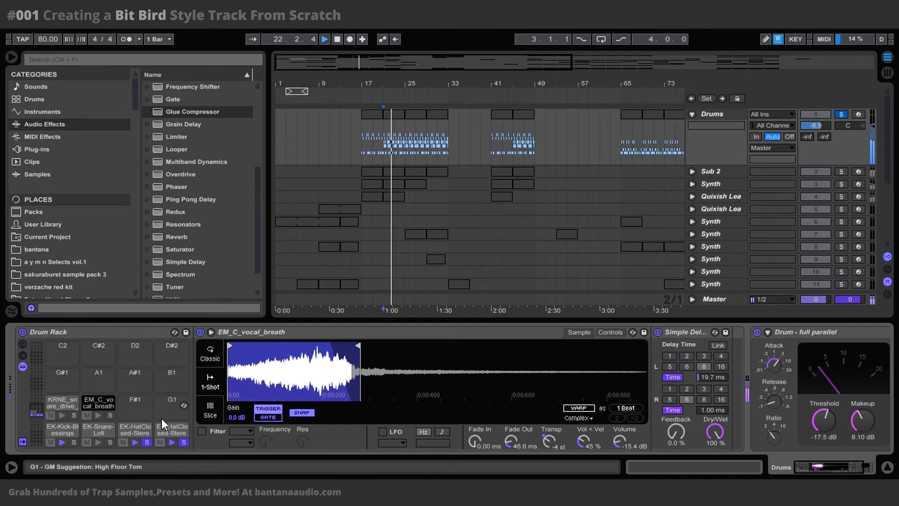
Step: Examine the sampler controls of the EK-HatClosed-StereoSmall and EK-HatClosed-StereoCrackle pads and play the soloed hats
click(136, 427)
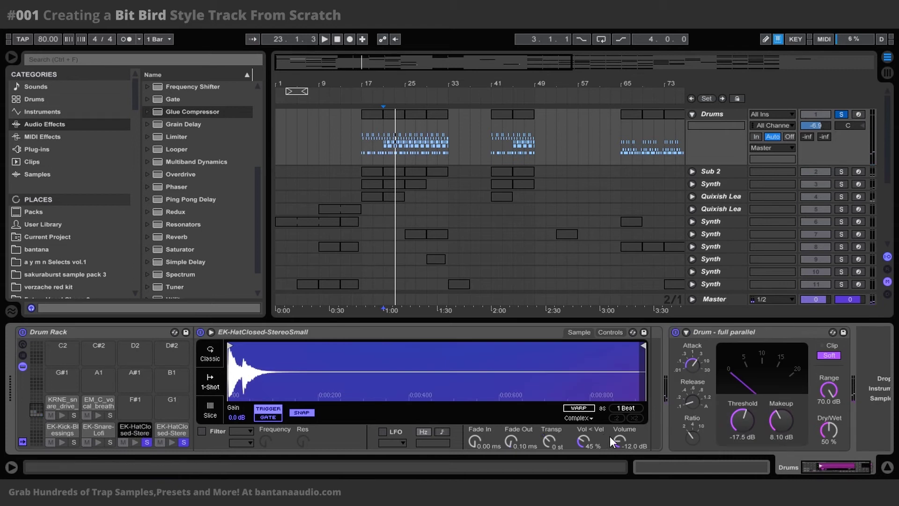
click(610, 332)
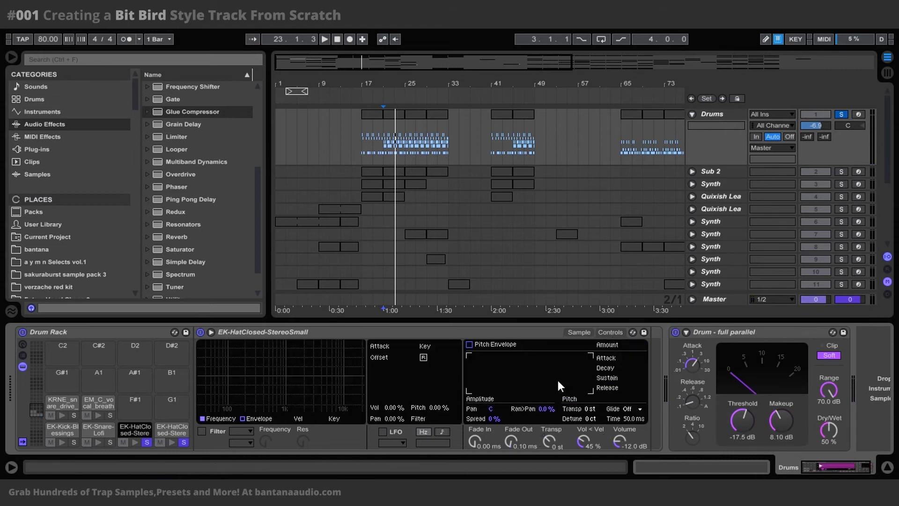
click(169, 428)
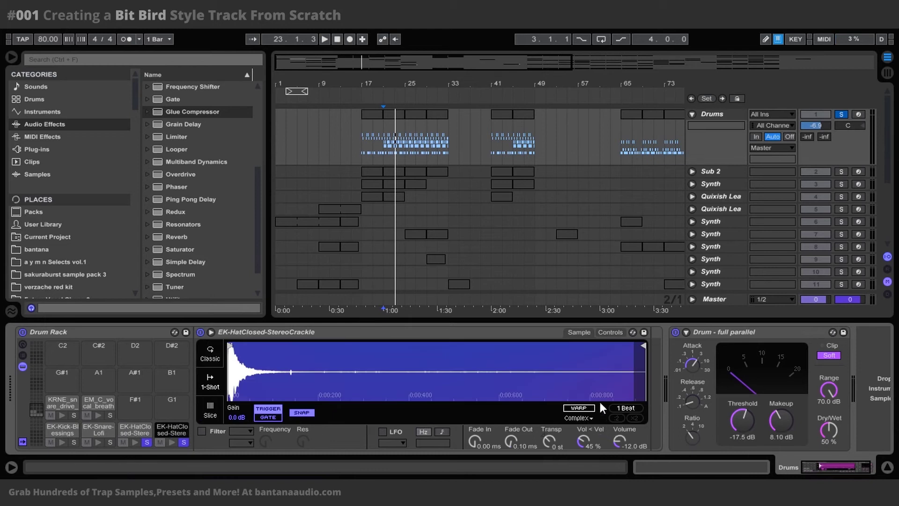
click(616, 332)
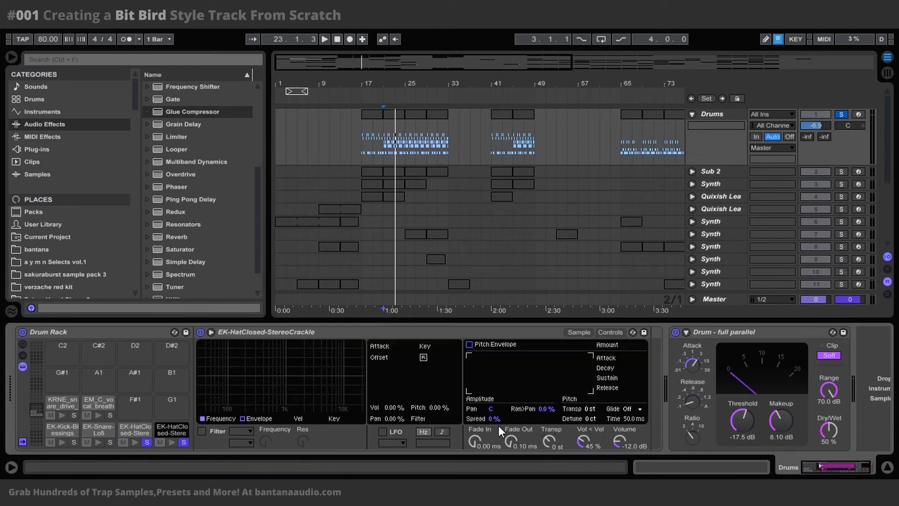
key(space)
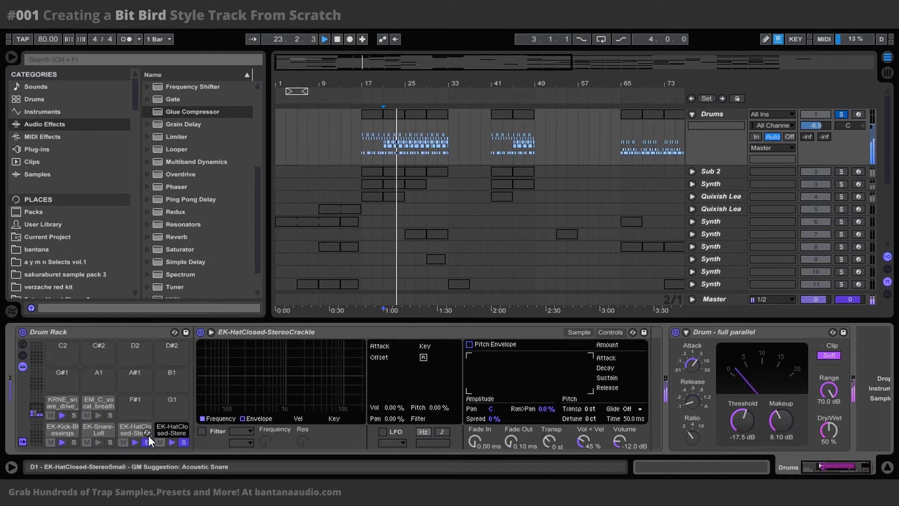
Step: Unsolo both closed hat pads, play the full drums, and fold the EK-HatClosed-StereoSmall sampler
click(130, 429)
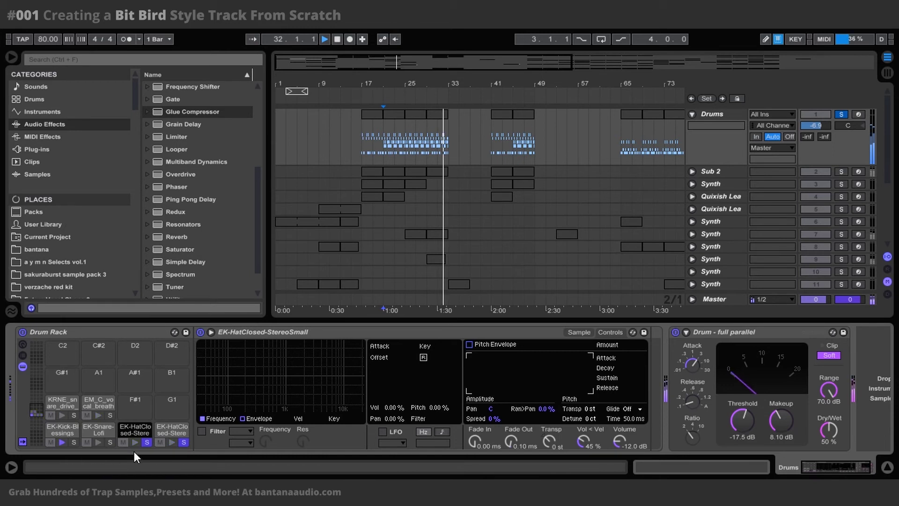
click(146, 442)
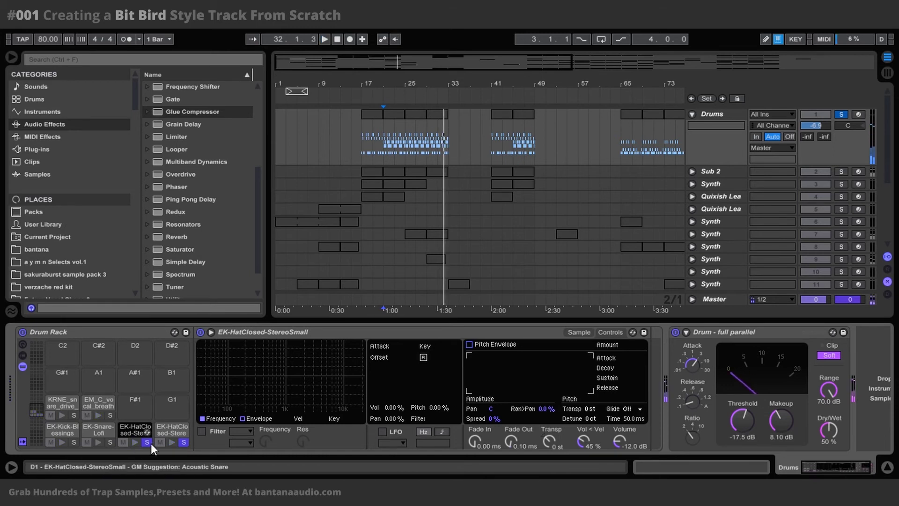
click(185, 444)
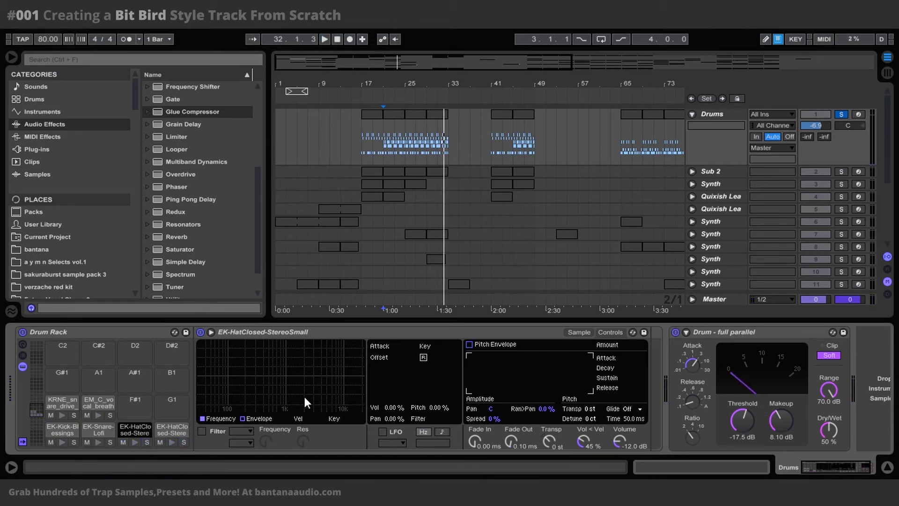
key(space)
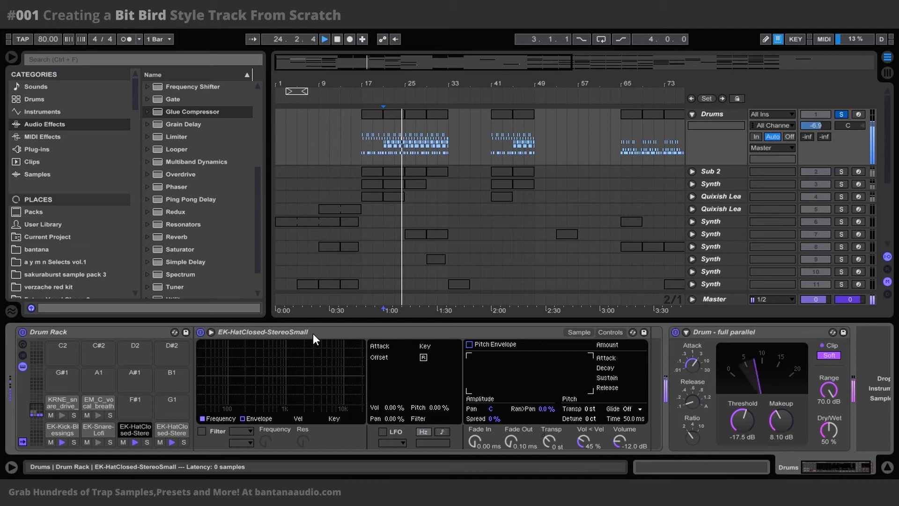
double_click(395, 329)
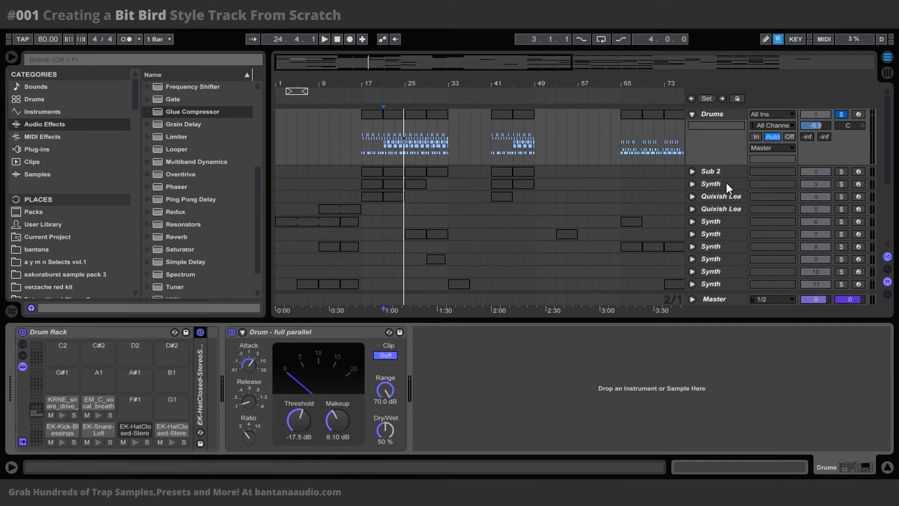
Step: Copy a Compressor from the first Quixish Lead track to the end of the Drums device chain
click(729, 195)
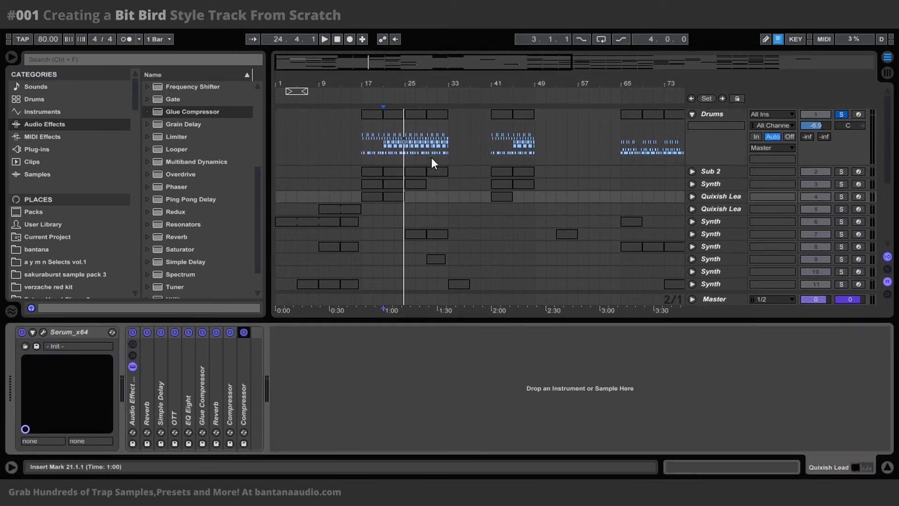
click(717, 114)
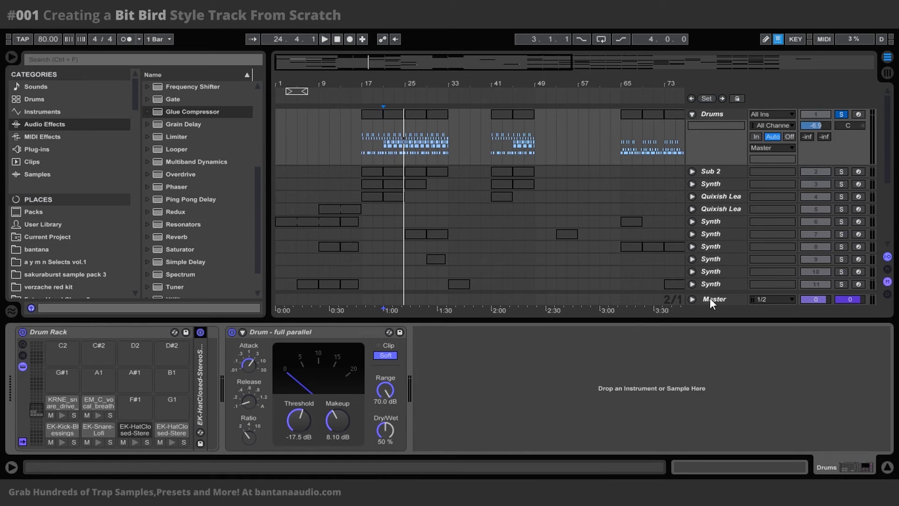
click(723, 195)
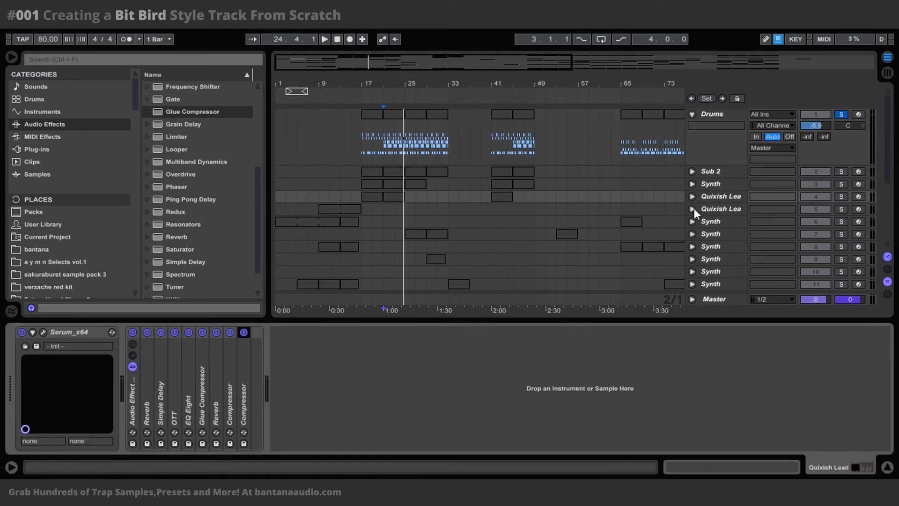
drag(233, 358, 762, 157)
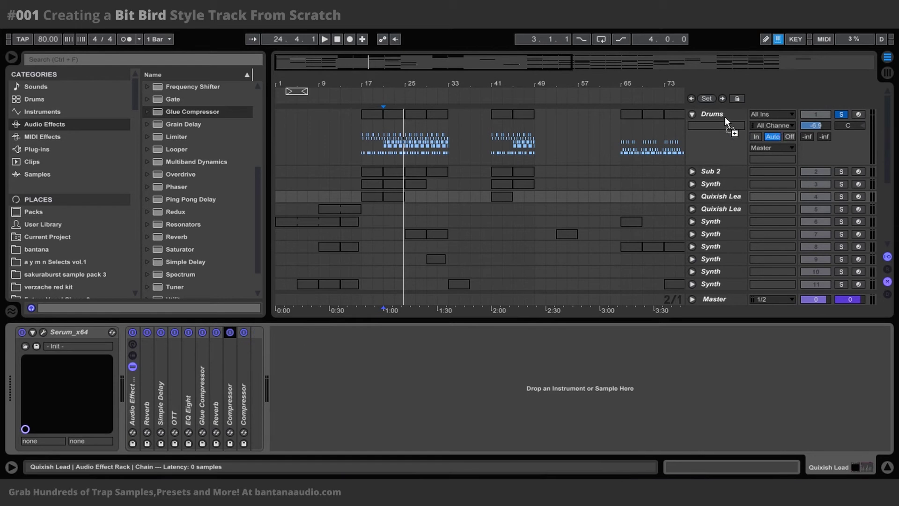
drag(725, 117, 725, 116)
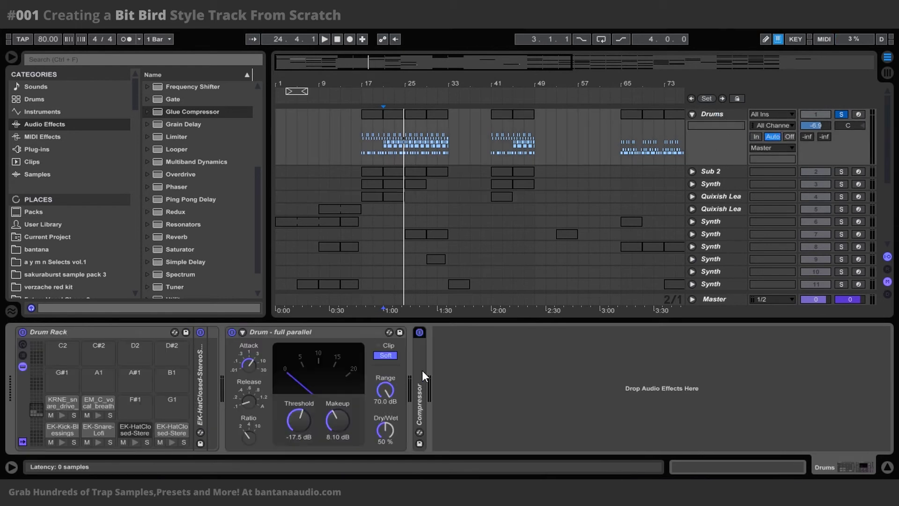
Step: Move the Compressor into the EM_C_vocal_breath pad's chain, play the drums, and show that chain
click(112, 406)
key(space)
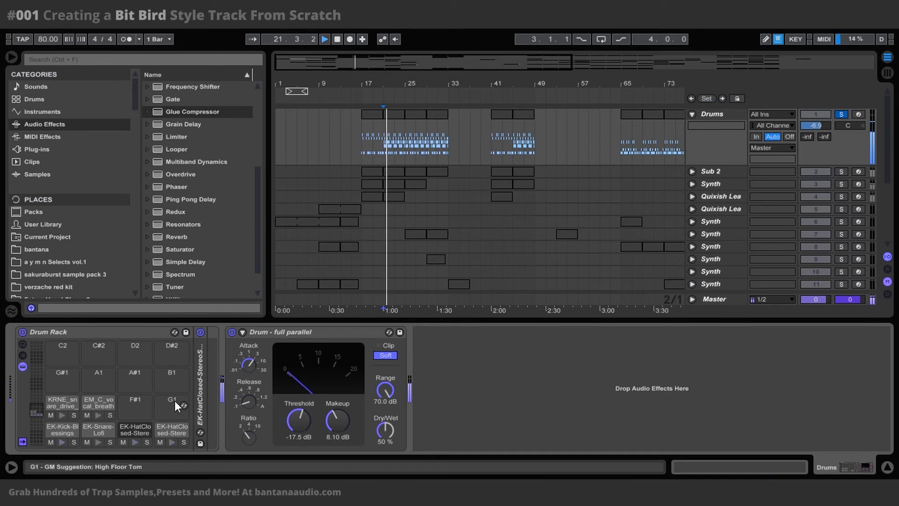
click(88, 404)
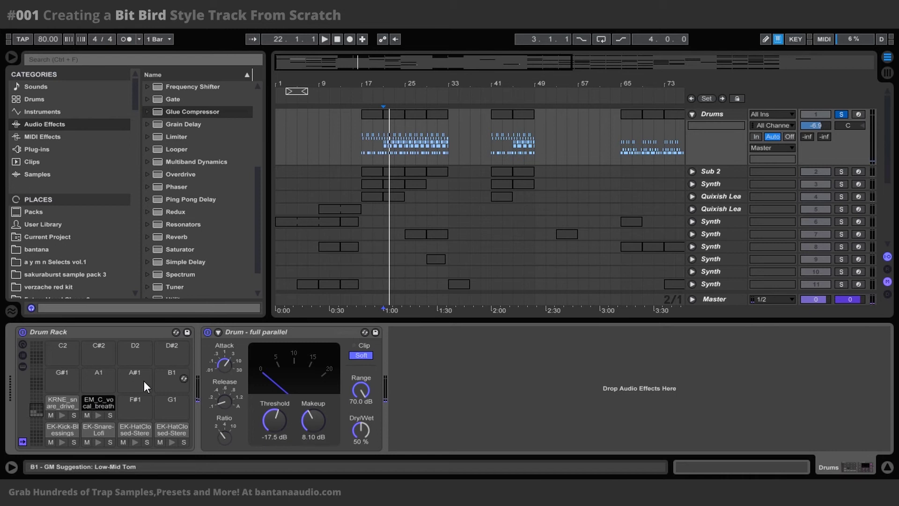
click(94, 402)
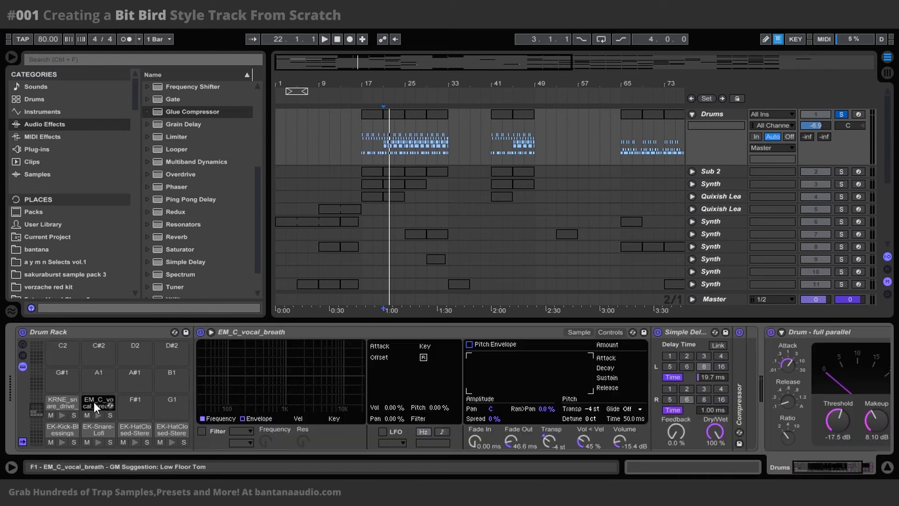
Step: Fold the EM_C_vocal_breath sampler, delete the Compressor after its Simple Delay, and hide the pad's chain
double_click(468, 331)
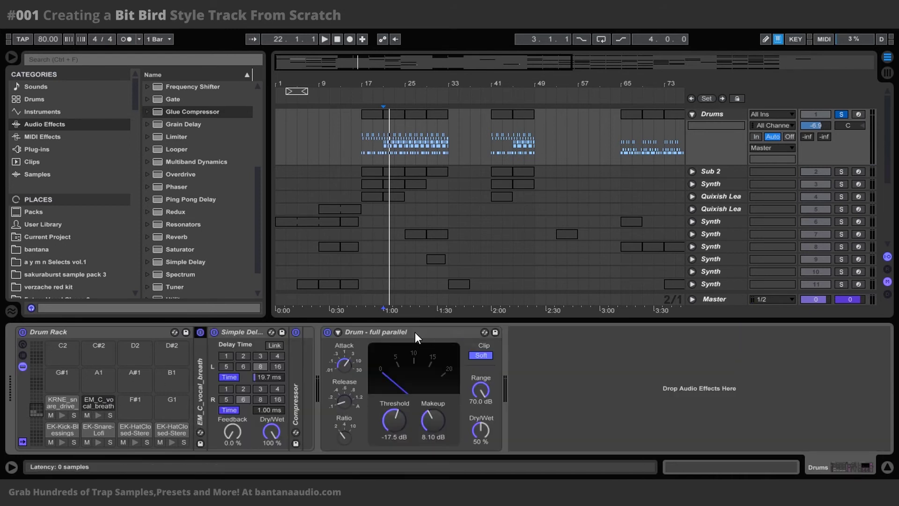
click(297, 353)
key(Delete)
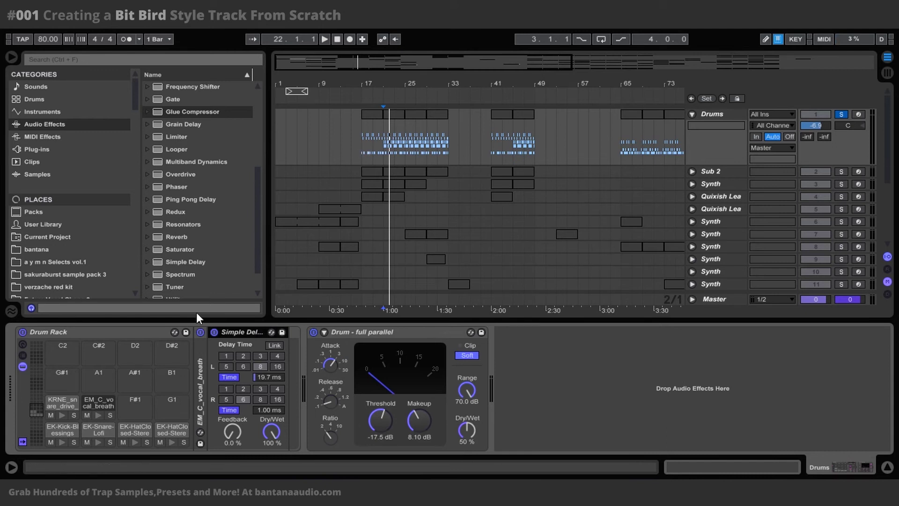
key(Delete)
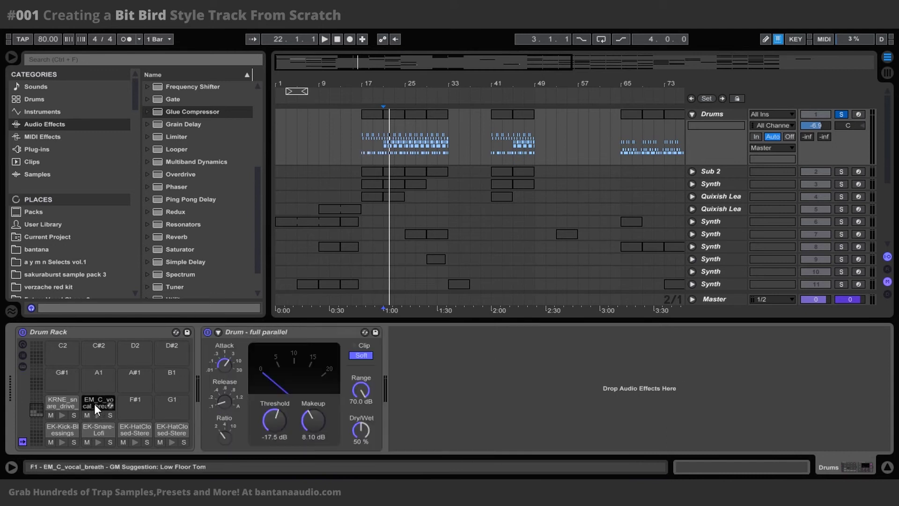
Step: Open the EK-Kick-Blessings pad's sampler, examine its controls, and preview the kick
click(63, 403)
click(61, 428)
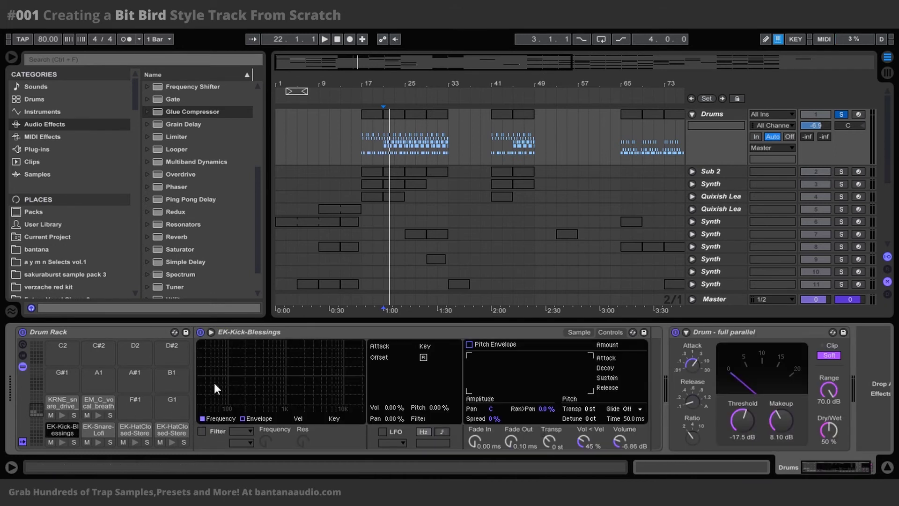
double_click(281, 333)
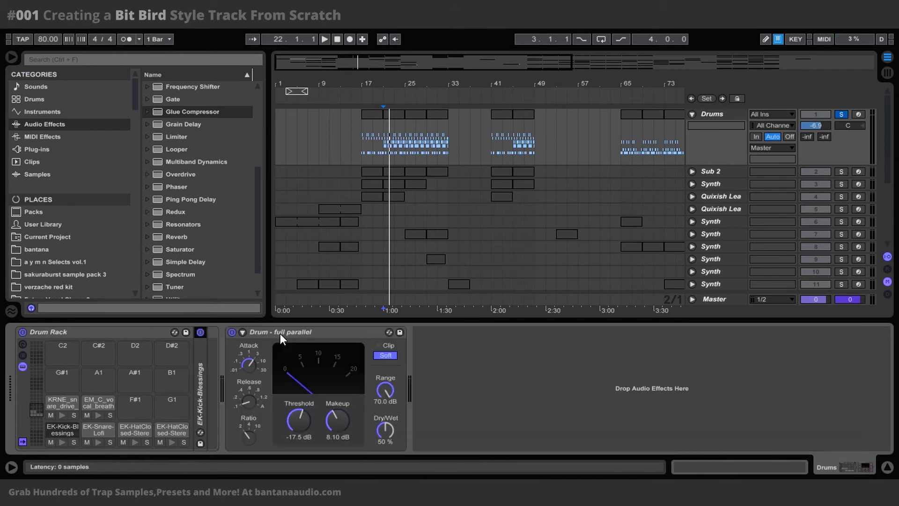
double_click(201, 384)
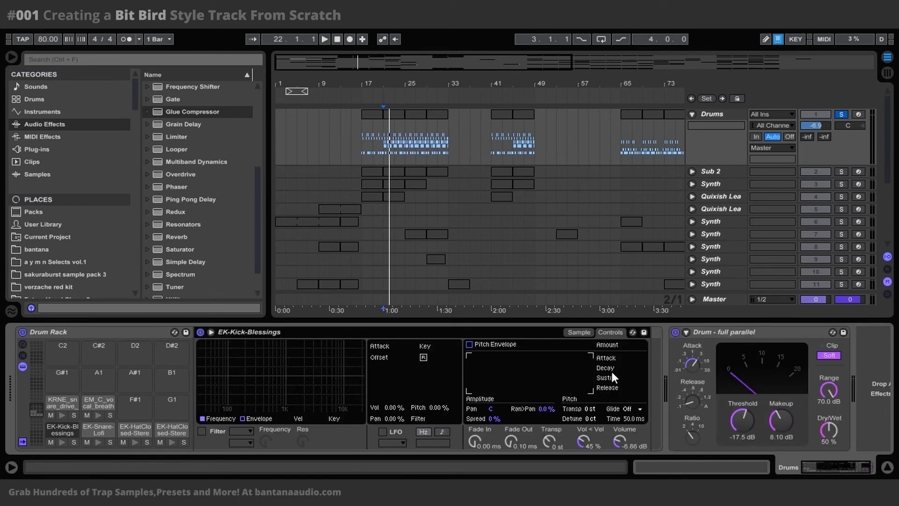
click(60, 441)
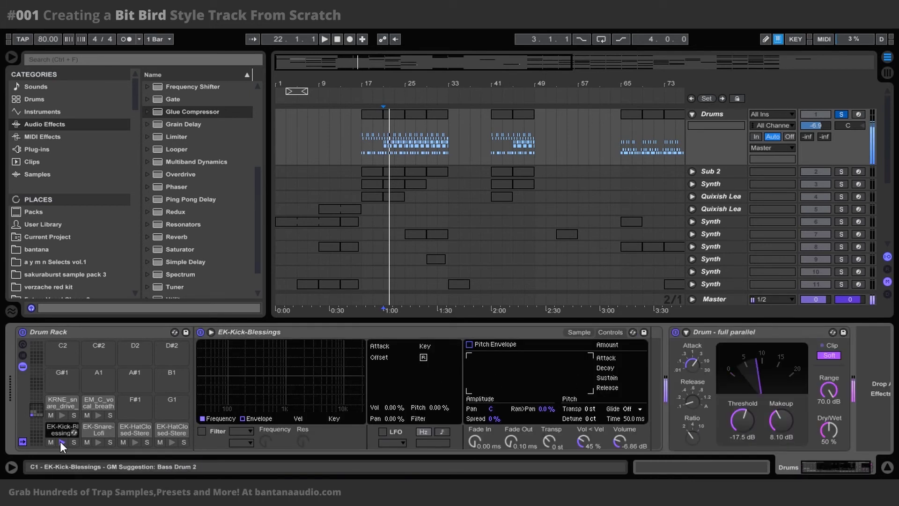
Step: Audition the EK-Kick-Blessings pad's sound several more times
click(60, 441)
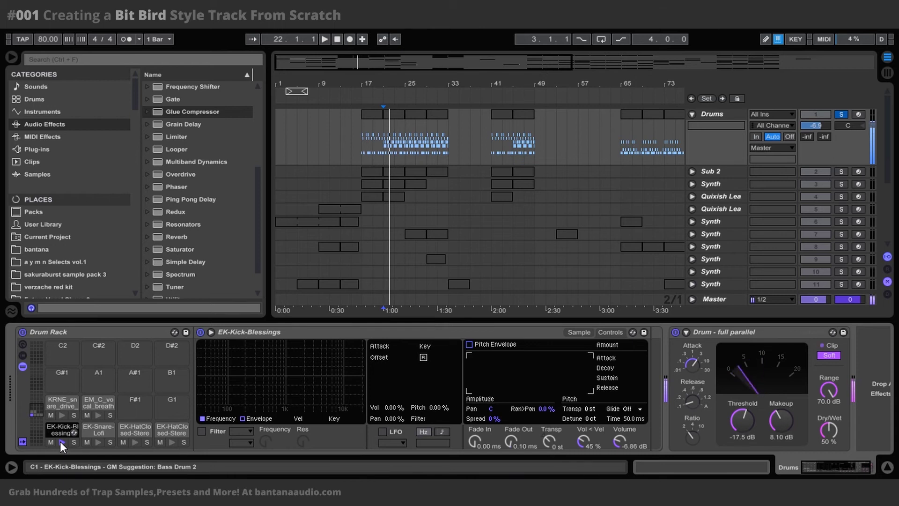
click(60, 441)
click(60, 441)
click(60, 441)
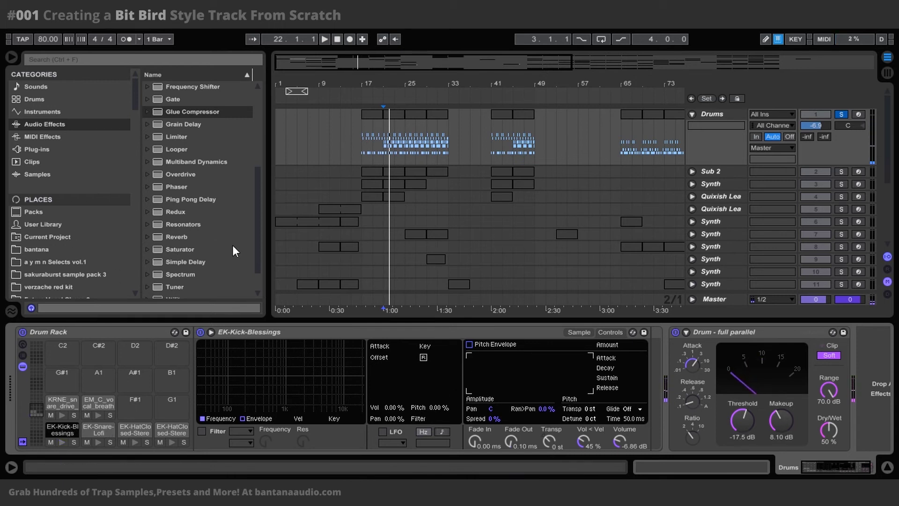
Step: Fold the Drum Rack and add an EQ Eight after the Drum - full parallel compressor
double_click(156, 330)
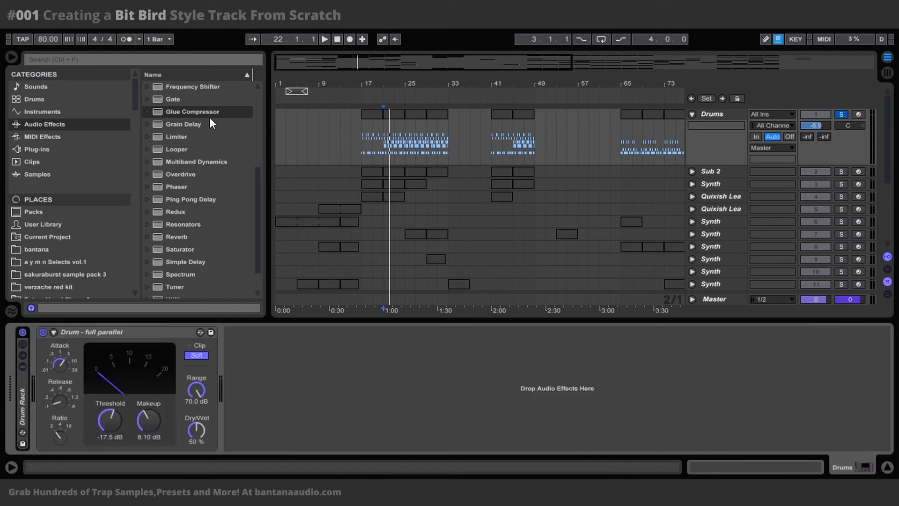
scroll(205, 216, up, 5)
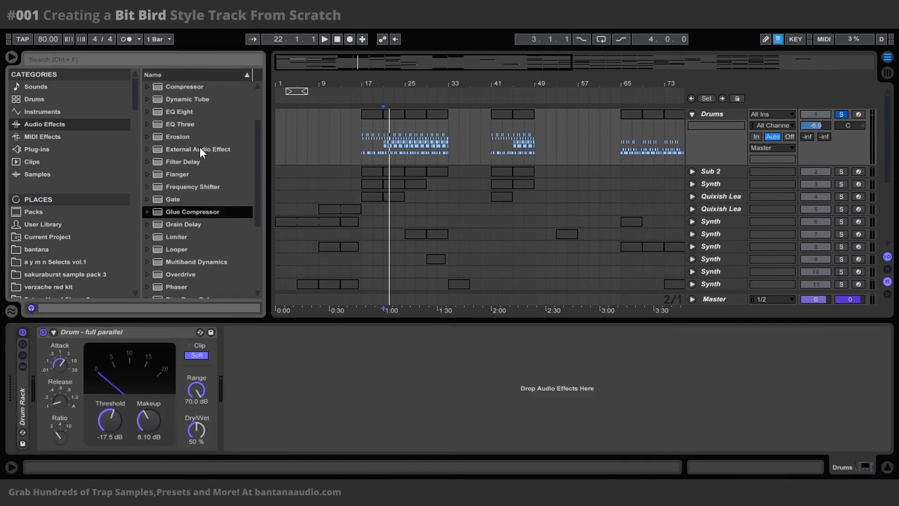
click(179, 124)
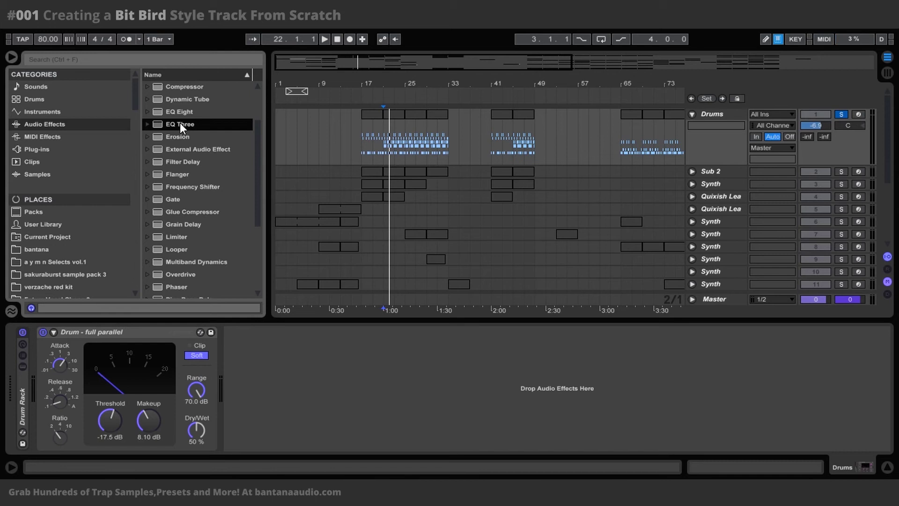
drag(184, 111, 224, 389)
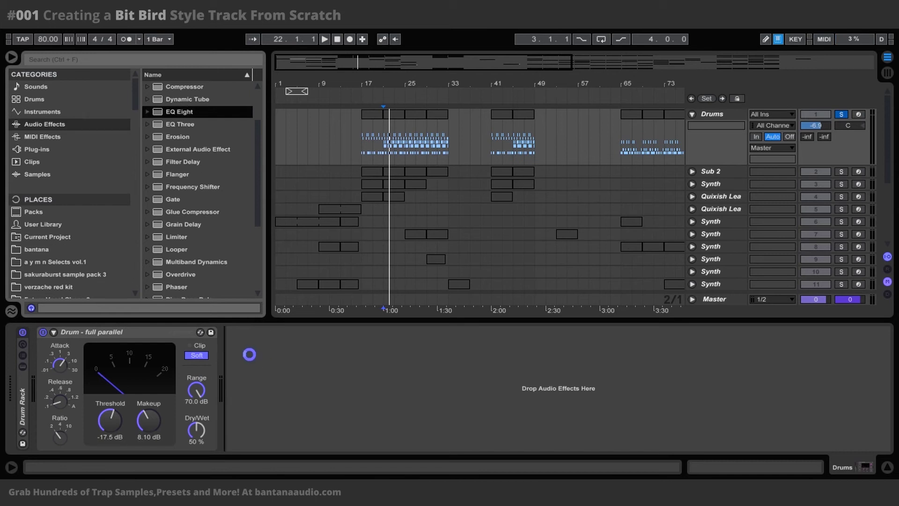
Step: Move the EQ Eight into the EK-Kick-Blessings pad's chain behind its folded sampler and play the drums
double_click(21, 392)
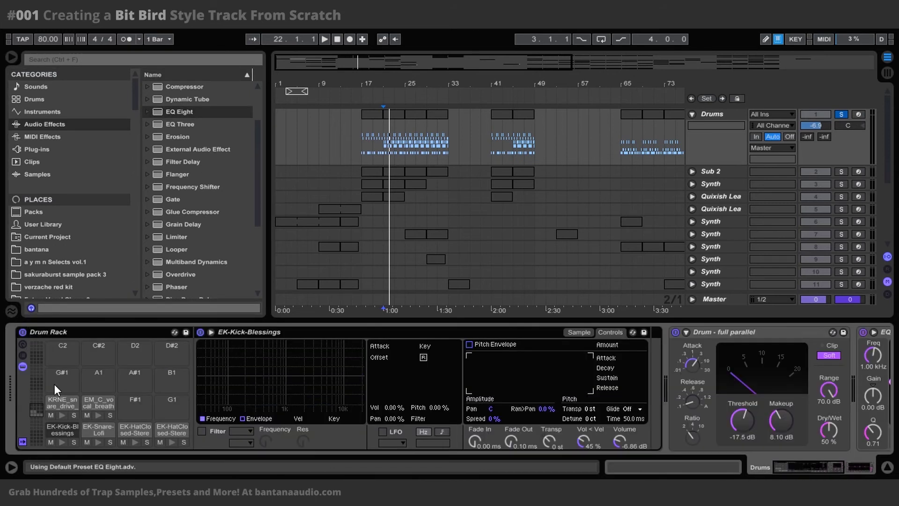
double_click(302, 330)
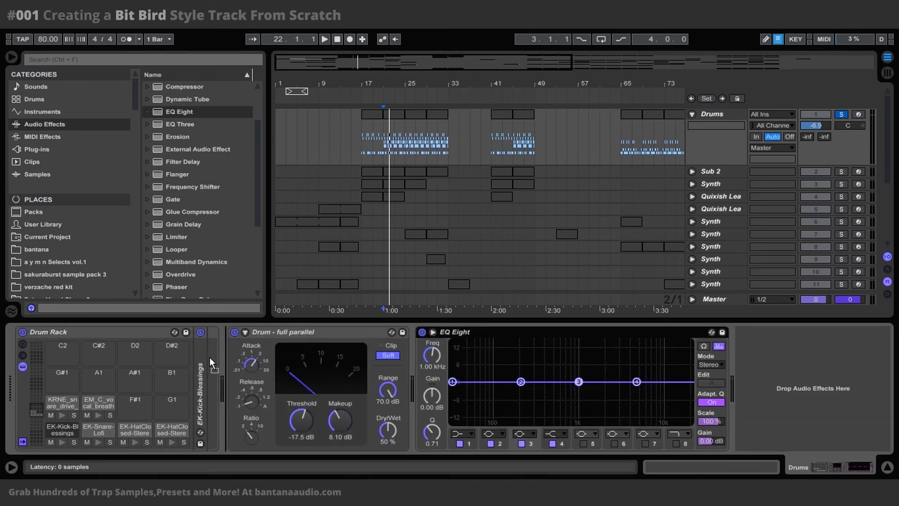
drag(215, 356, 215, 355)
key(space)
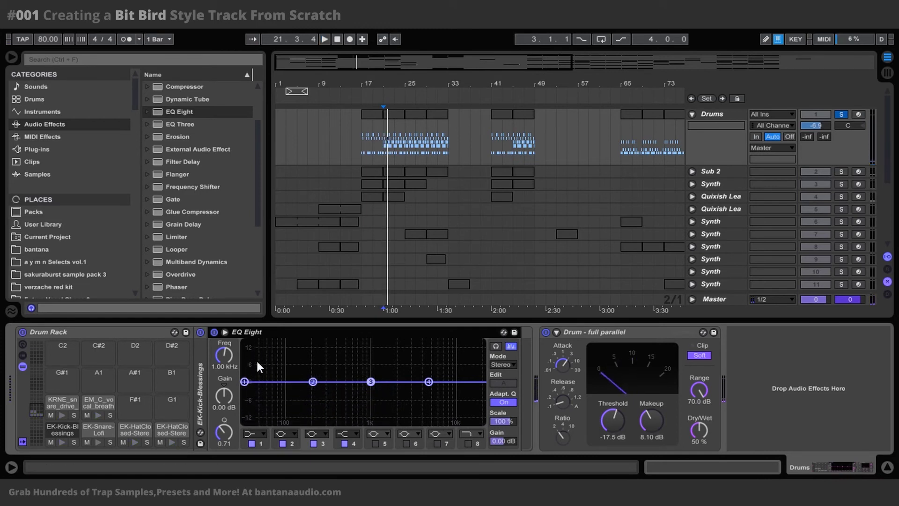
Step: Try boosting the kick's low end with EQ Eight band 2, about 5.6 dB at 59 Hz, and play the drums
click(245, 383)
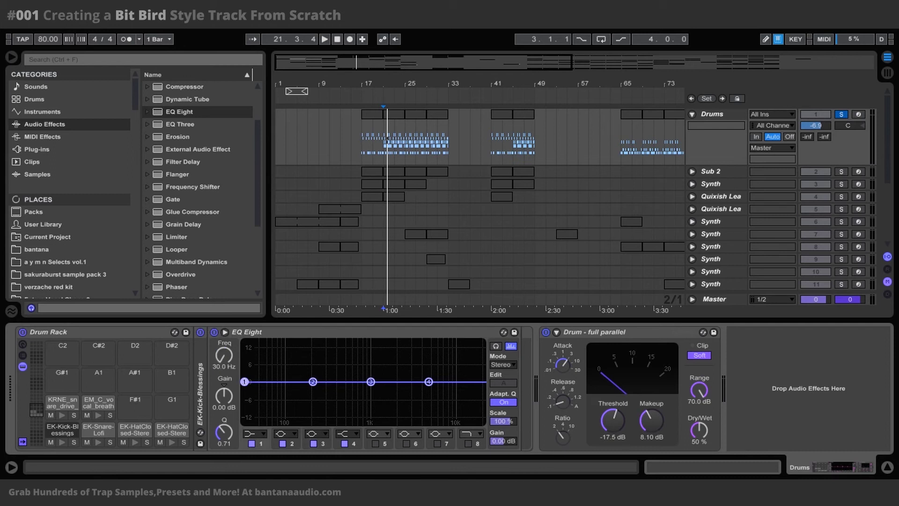
click(251, 433)
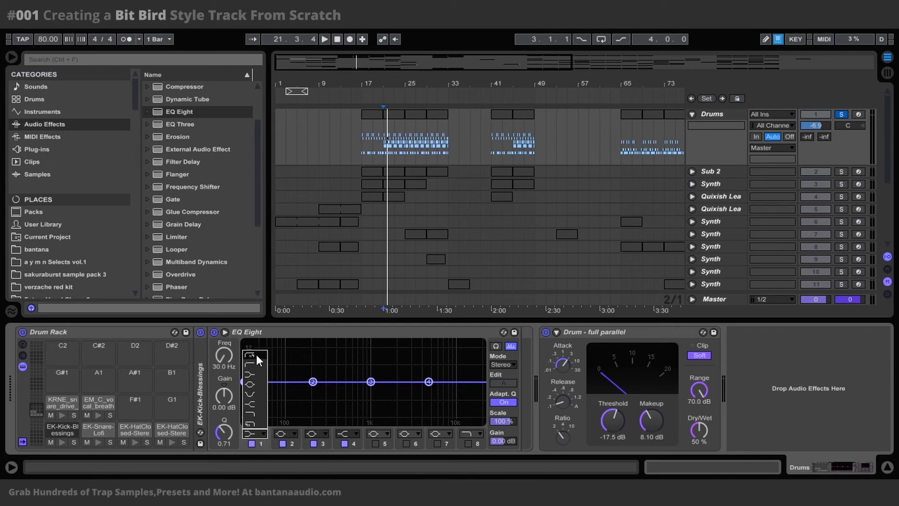
click(313, 384)
drag(309, 381, 268, 368)
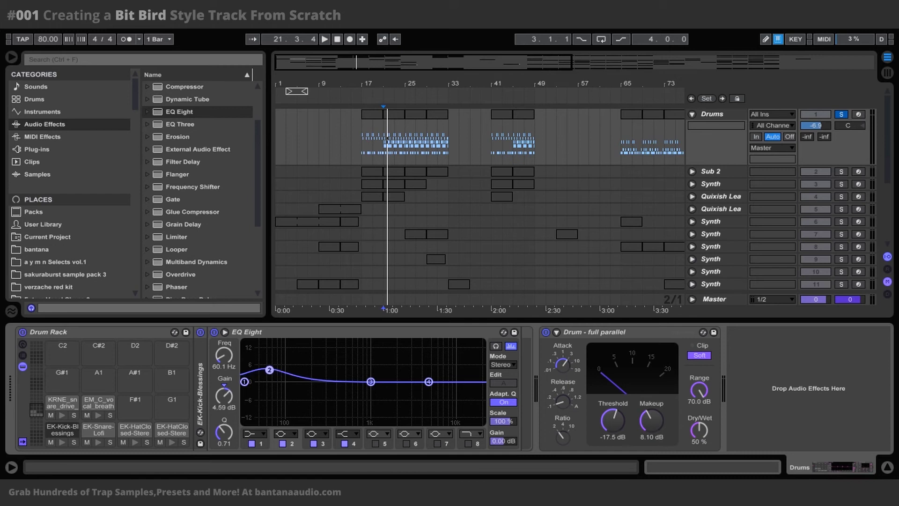
key(space)
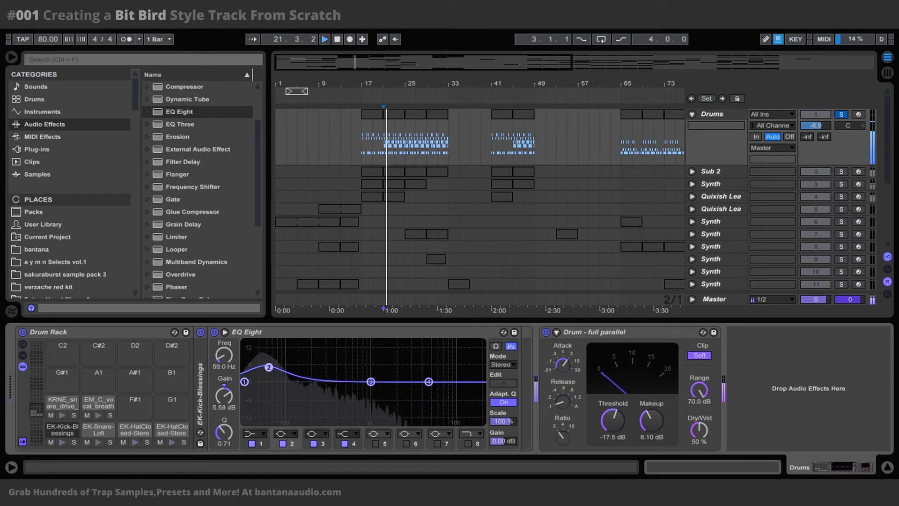
key(space)
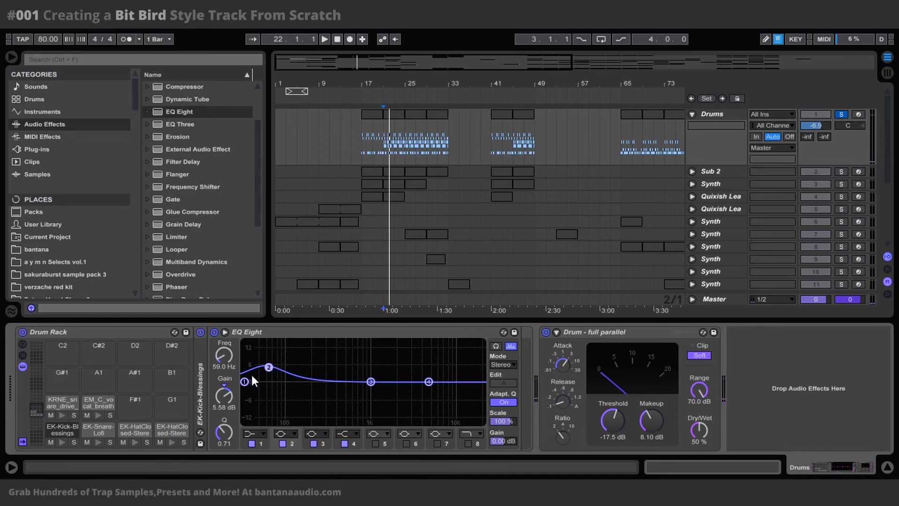
Step: Try a band 2 boost of about 5.3 dB at 6 kHz on the kick, play it, and flatten the band again
drag(268, 366, 435, 368)
key(space)
key(space)
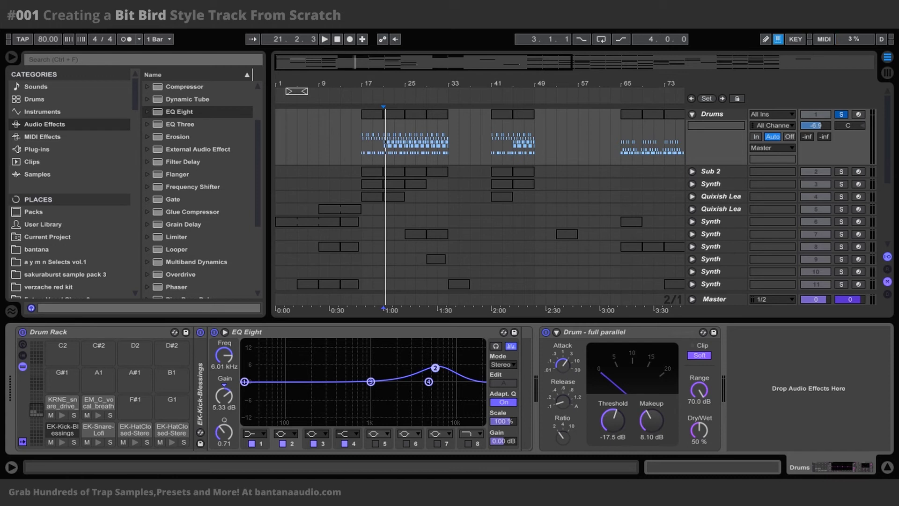
mouse_move(439, 368)
mouse_down()
mouse_move(412, 370)
mouse_move(461, 369)
mouse_move(419, 369)
mouse_move(430, 371)
mouse_move(429, 344)
mouse_move(429, 380)
mouse_move(407, 382)
mouse_move(431, 382)
mouse_up()
key(space)
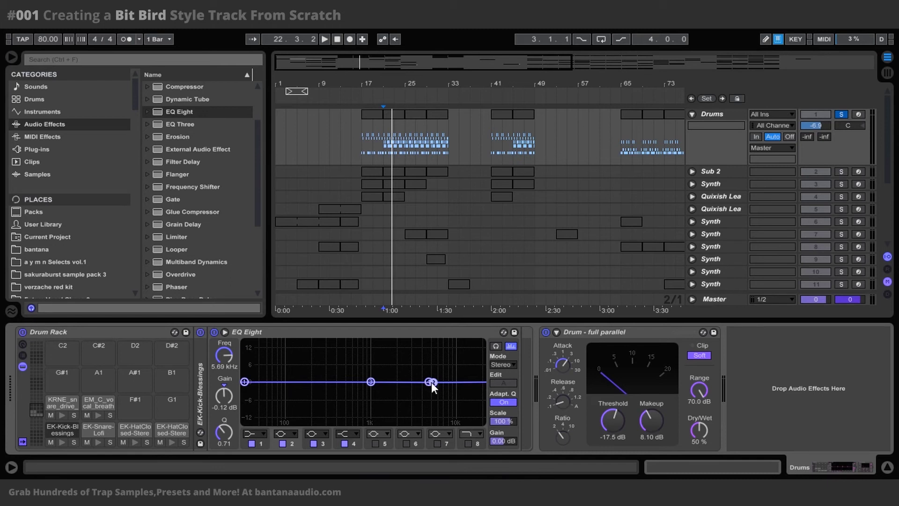
Step: Raise the kick EQ's band 4 by 0.37 dB and enable band 8 as a high cut at about 7.9 kHz while playing the drums
drag(431, 382, 428, 381)
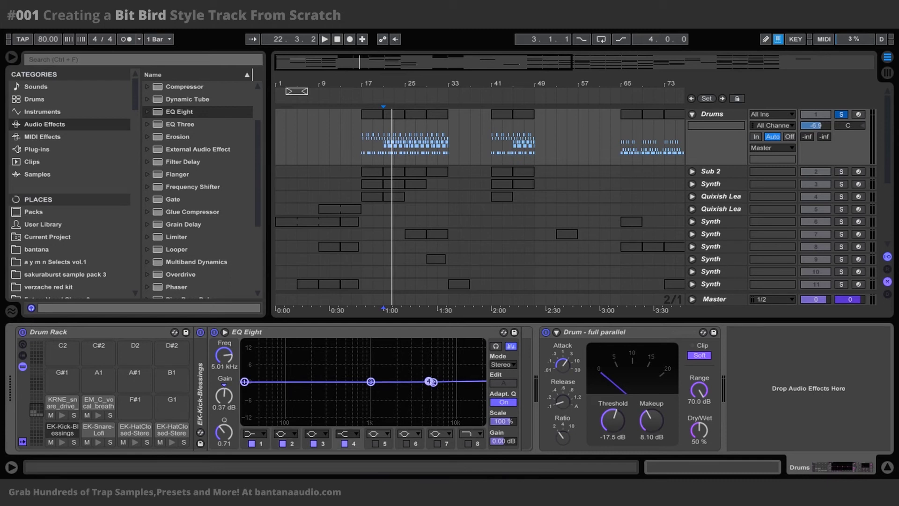
click(468, 443)
drag(475, 392, 429, 388)
key(space)
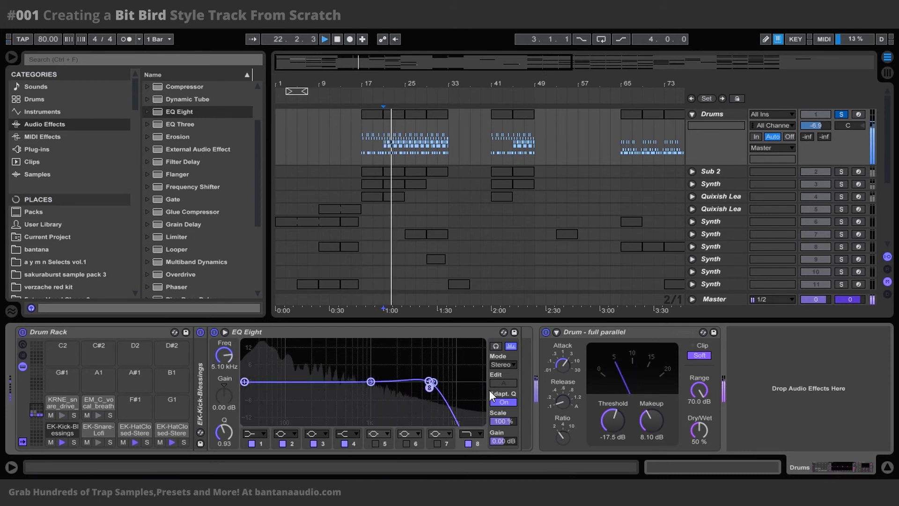
drag(429, 387, 445, 388)
key(space)
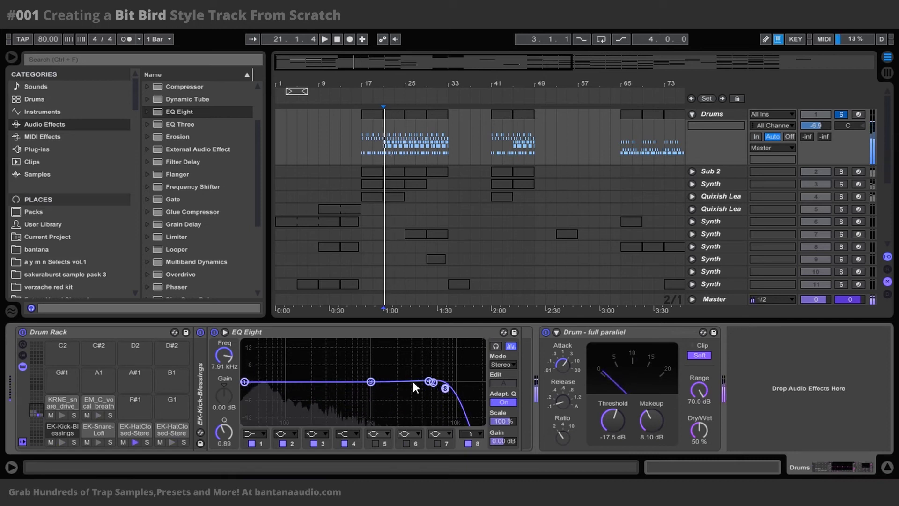
Step: Cut the kick about 3.6 dB at 255 Hz with EQ Eight band 2, using a Q of 2.39, and check it in playback
drag(428, 380, 323, 380)
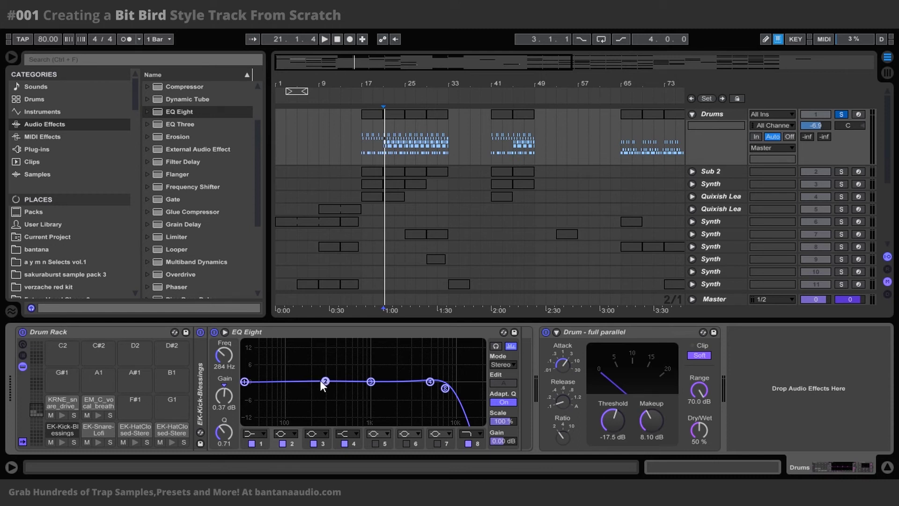
drag(326, 381, 324, 387)
drag(227, 438, 226, 419)
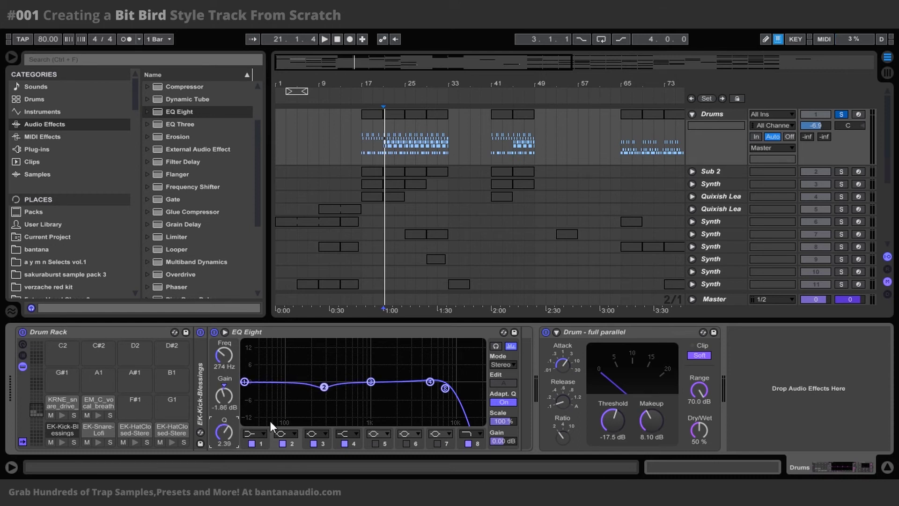
key(space)
mouse_move(323, 388)
mouse_down()
mouse_move(321, 421)
mouse_move(321, 381)
mouse_move(322, 393)
mouse_up()
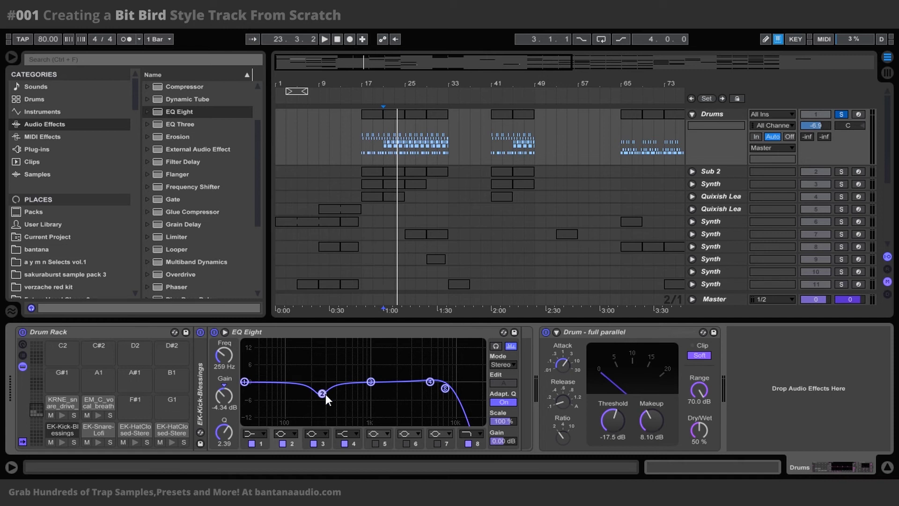
drag(325, 394, 322, 392)
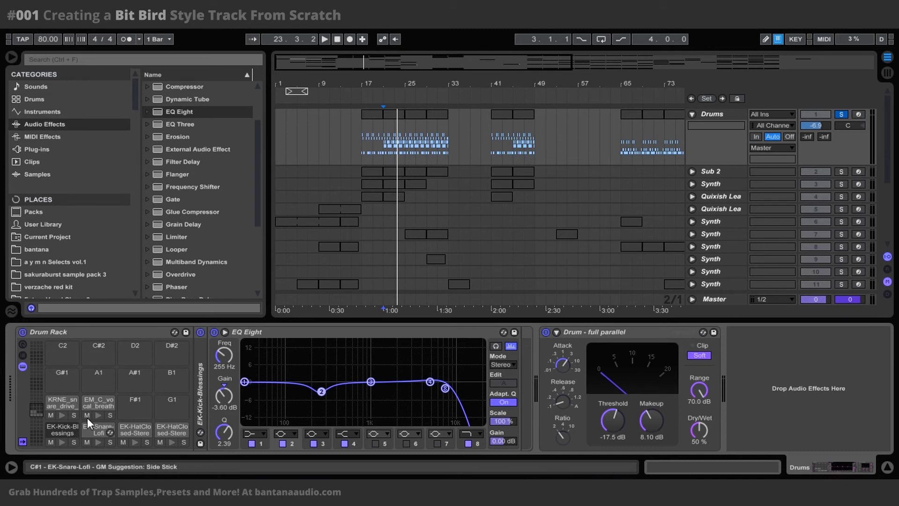
Step: Show the KRNE_snare_drive_high pad's chain, play the drums, and inspect its sampler before folding it again
click(60, 400)
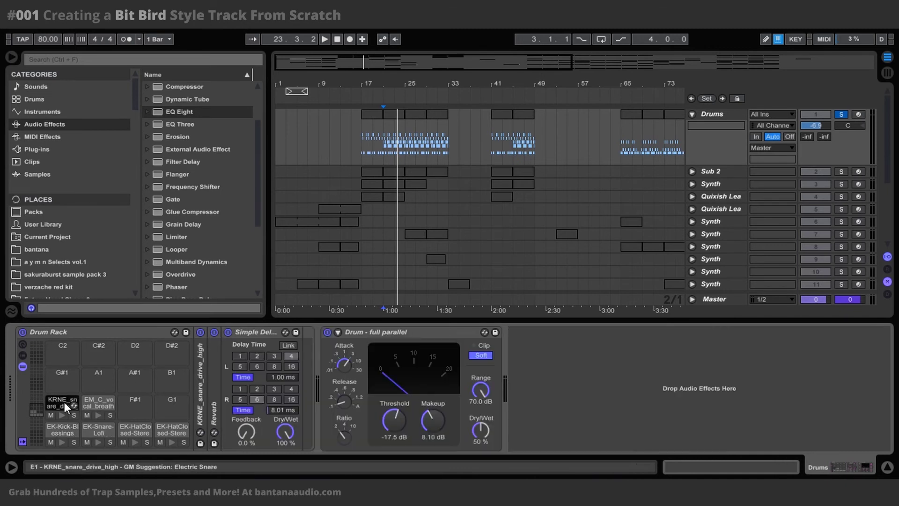
key(space)
double_click(201, 391)
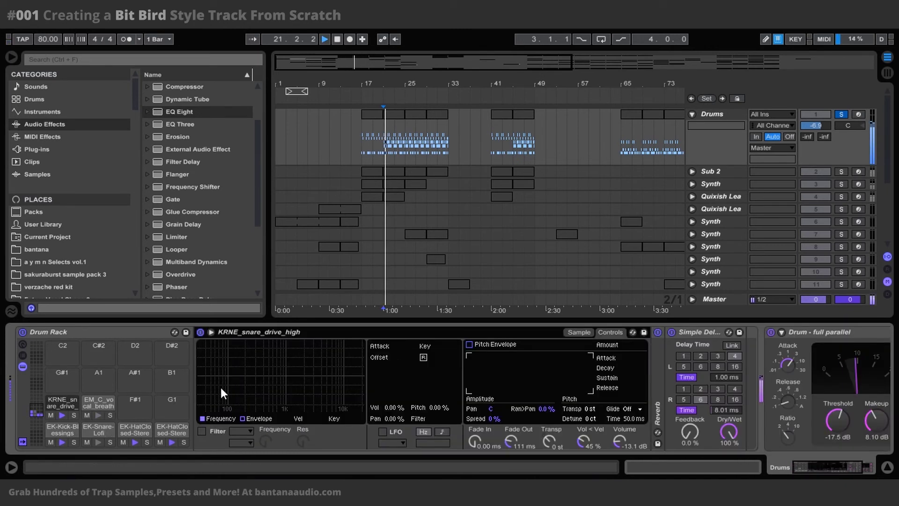
double_click(320, 331)
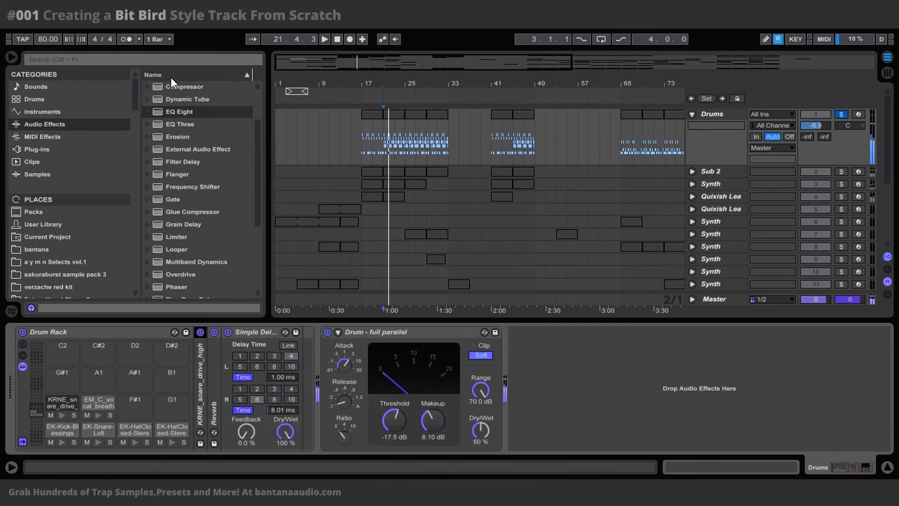
Step: Add an EQ Eight after the Simple Delay in the KRNE_snare_drive_high chain and play the drums
click(173, 110)
drag(240, 363, 307, 363)
key(space)
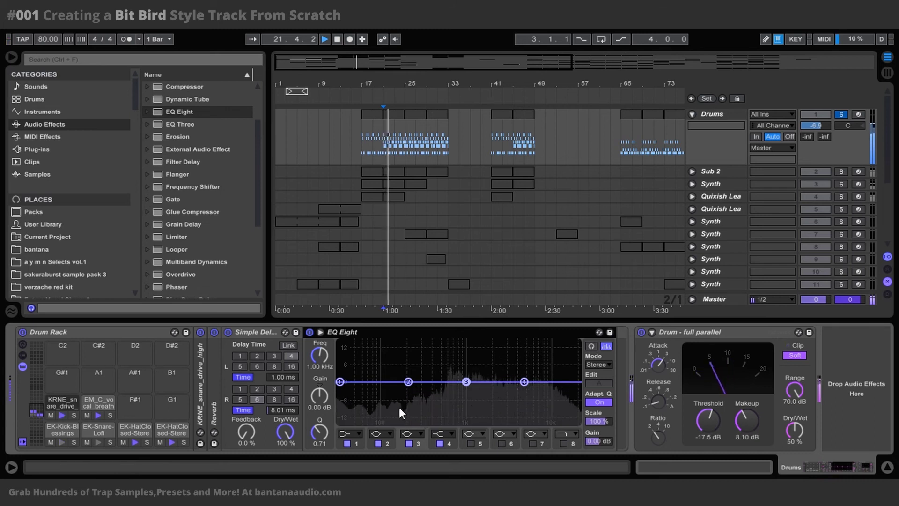
Step: Set the snare EQ's band 1 to a low cut at about 70.8 Hz and play the drums to check it
click(344, 431)
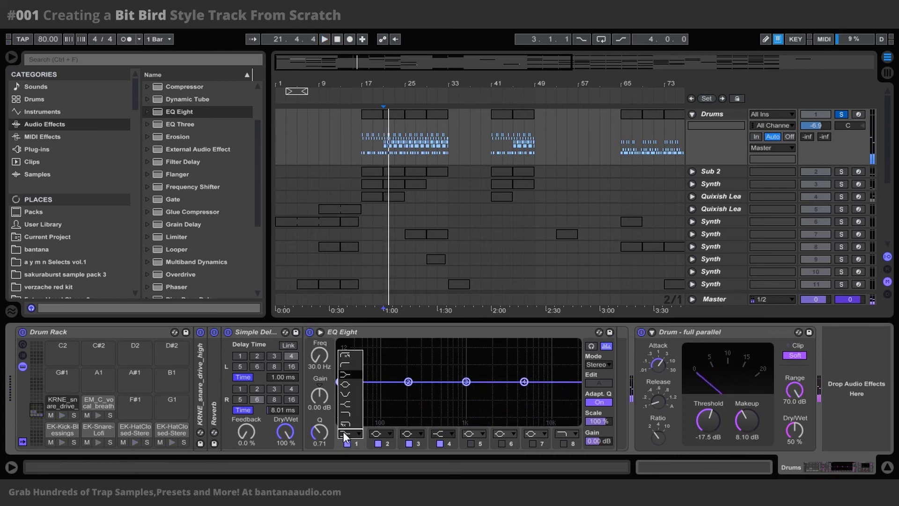
click(344, 364)
drag(340, 390, 368, 391)
key(space)
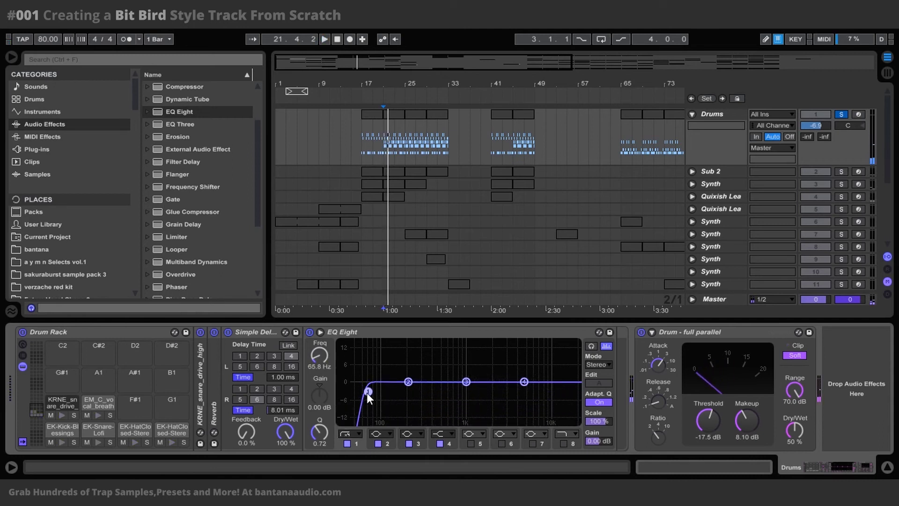
drag(367, 392, 369, 394)
key(space)
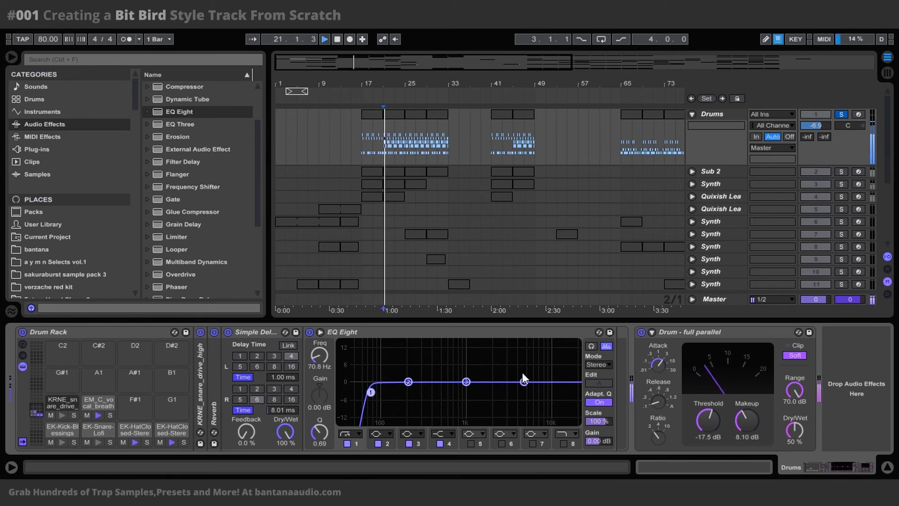
key(space)
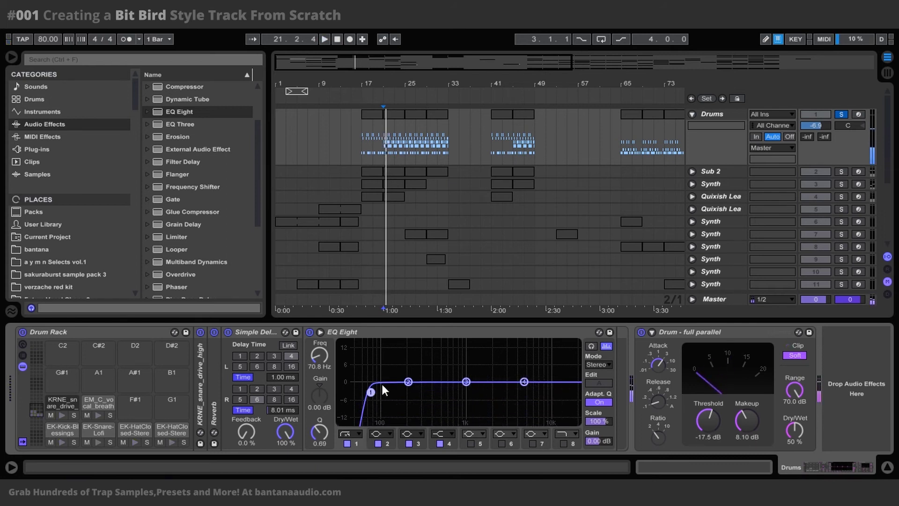
Step: Boost the snare about 2.4 dB at 8.5 kHz with band 3 during playback and about 4.1 dB at 194 Hz with band 2
key(space)
click(466, 382)
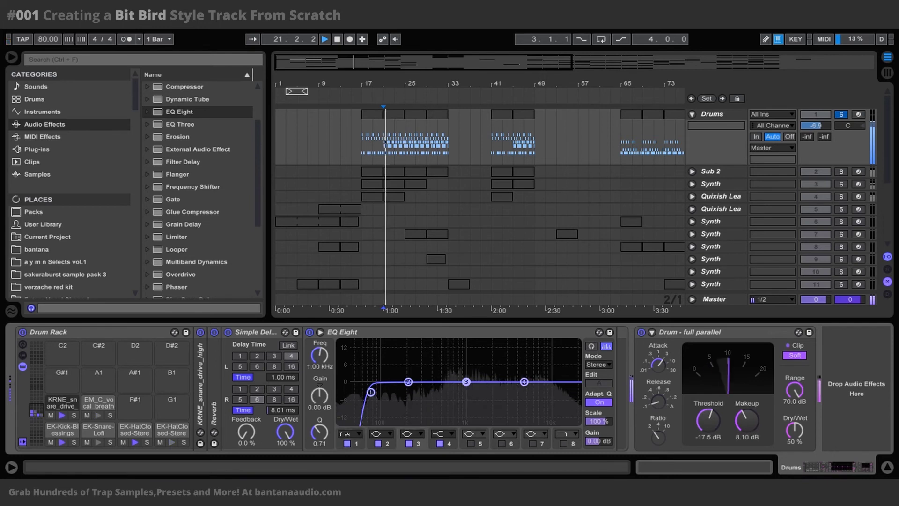
drag(465, 382, 542, 376)
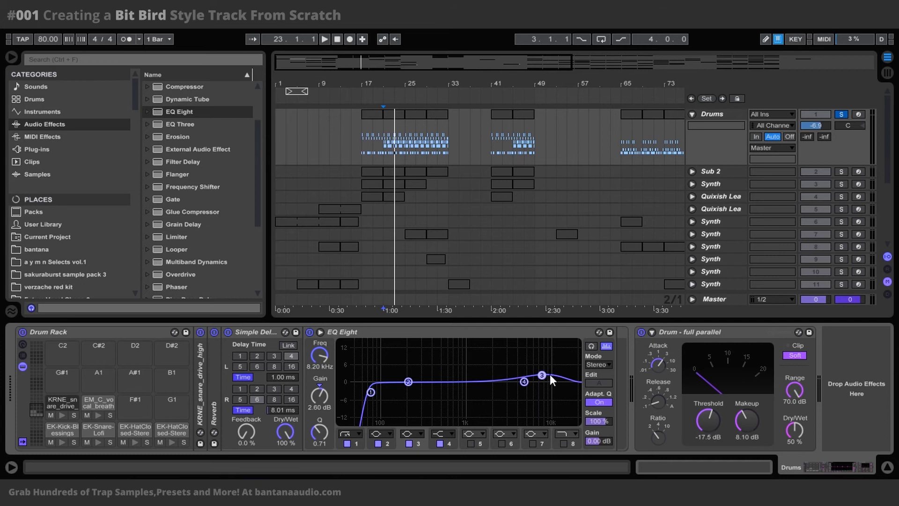
drag(542, 375, 542, 375)
key(space)
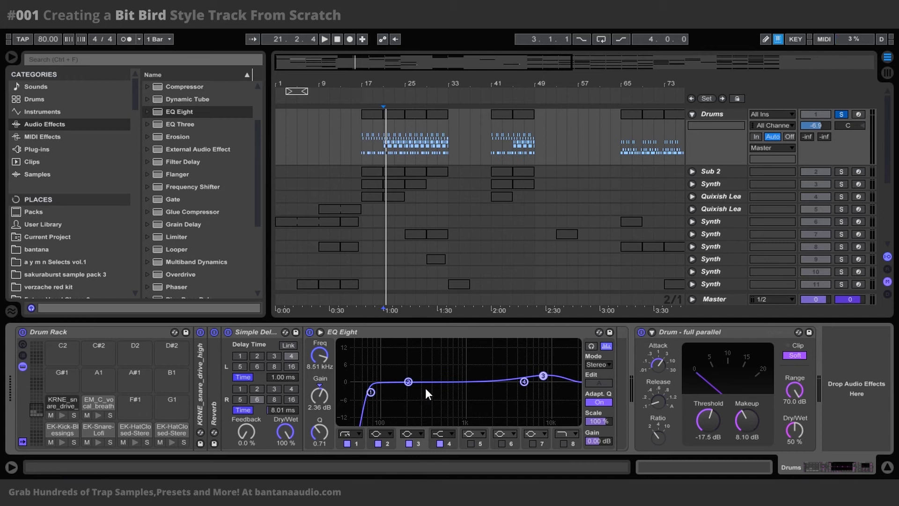
drag(409, 383, 407, 371)
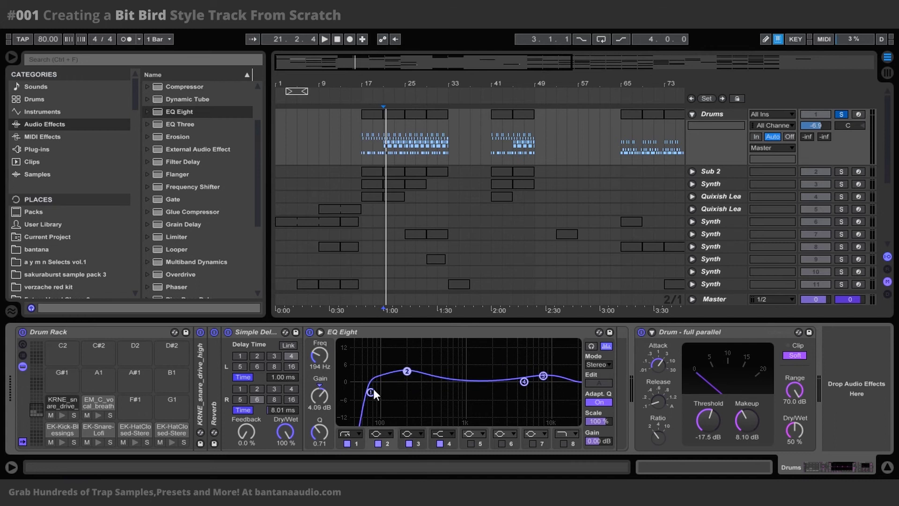
Step: Narrow the snare EQ's band 2 to a Q of about 2.59, flatten it to about 0.12 dB at 187 Hz, and play the drums
drag(315, 432, 316, 412)
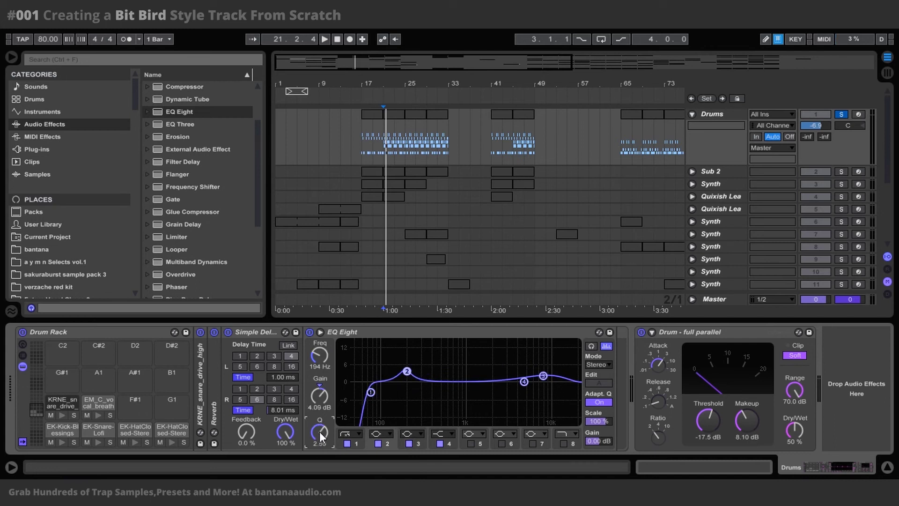
drag(407, 370, 405, 381)
key(space)
key(space)
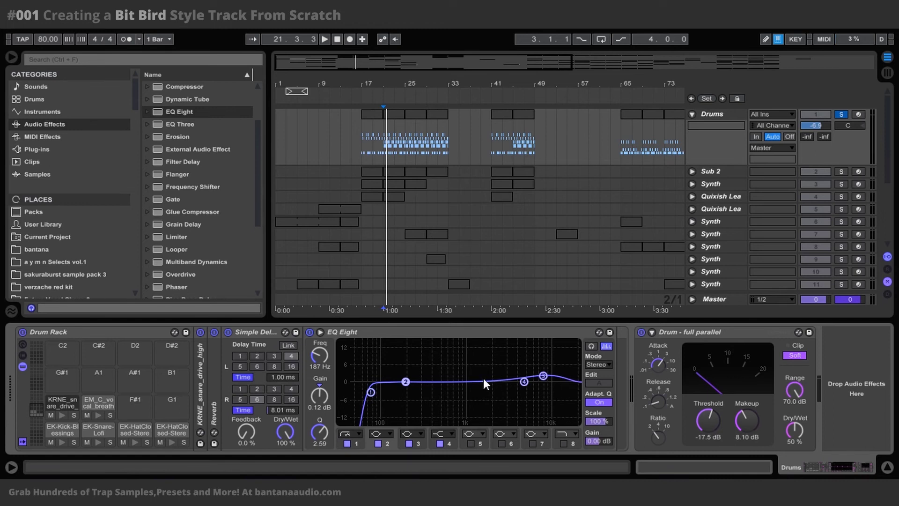
Step: Move the snare EQ's band 2 to 1.87 kHz with a Q of 1.01 and cut it about 1.86 dB during playback
drag(406, 381, 487, 355)
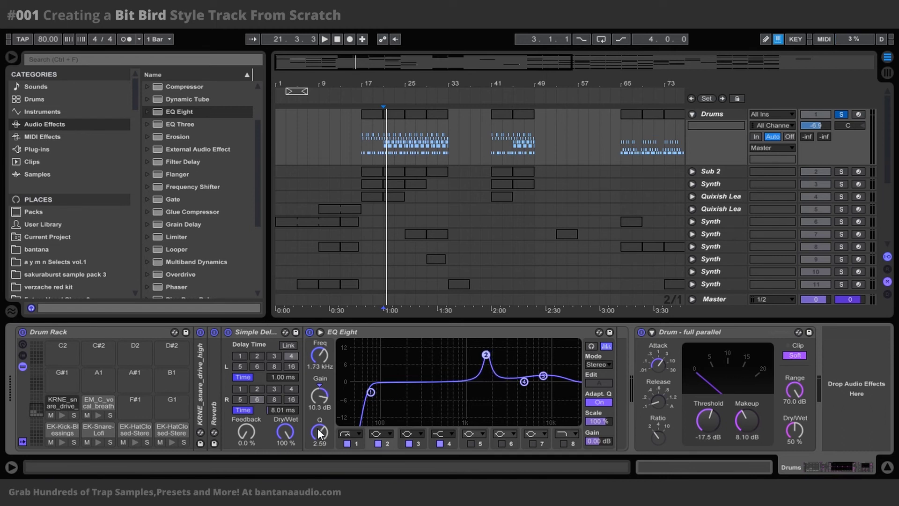
drag(320, 433, 320, 457)
key(space)
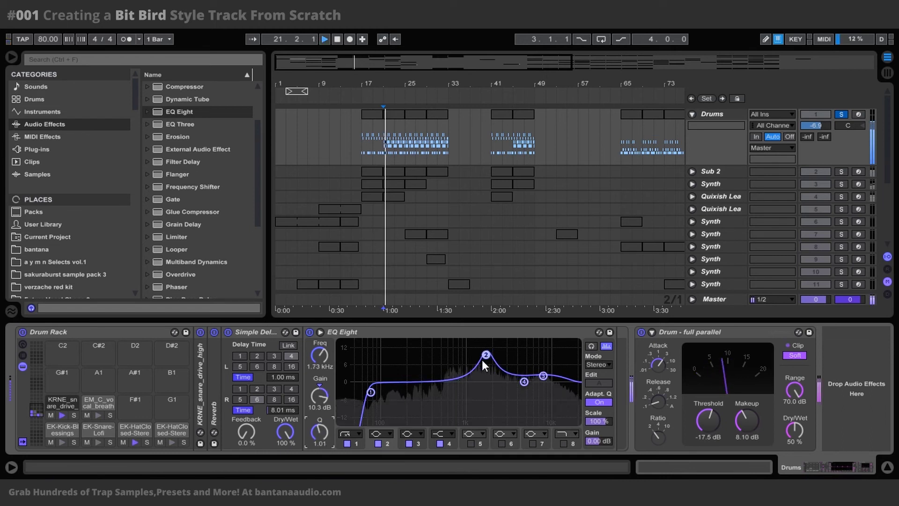
drag(487, 354, 489, 387)
key(space)
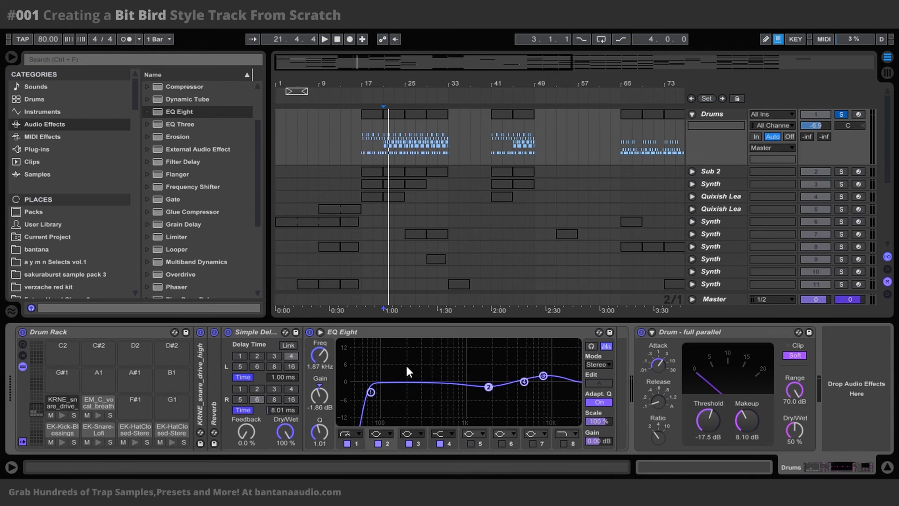
Step: Unsolo the Drums track during playback and, after checking the snare's Reverb, set EQ band 3 to about 1.86 dB at 8.35 kHz
key(space)
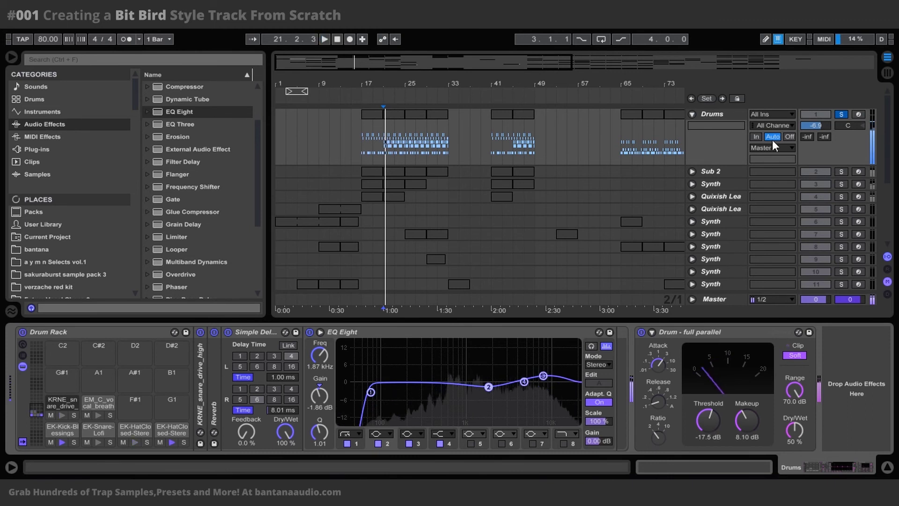
click(841, 114)
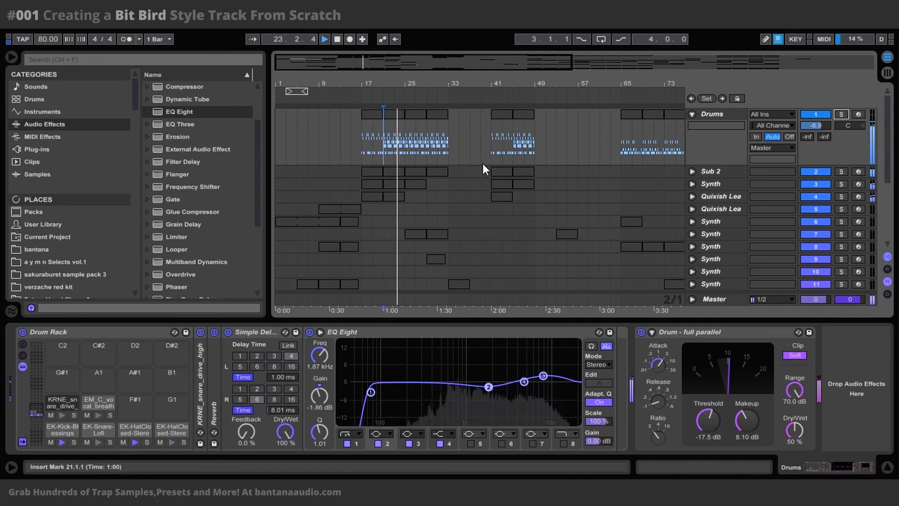
double_click(214, 394)
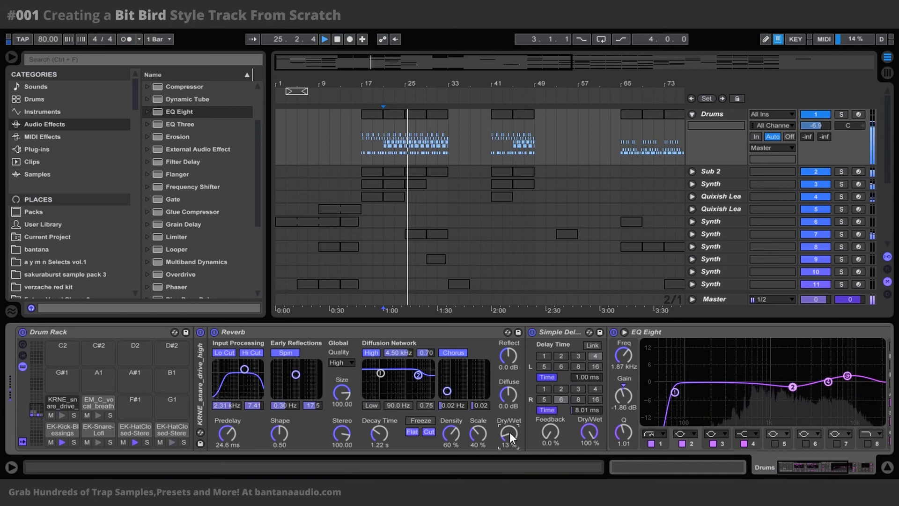
double_click(453, 333)
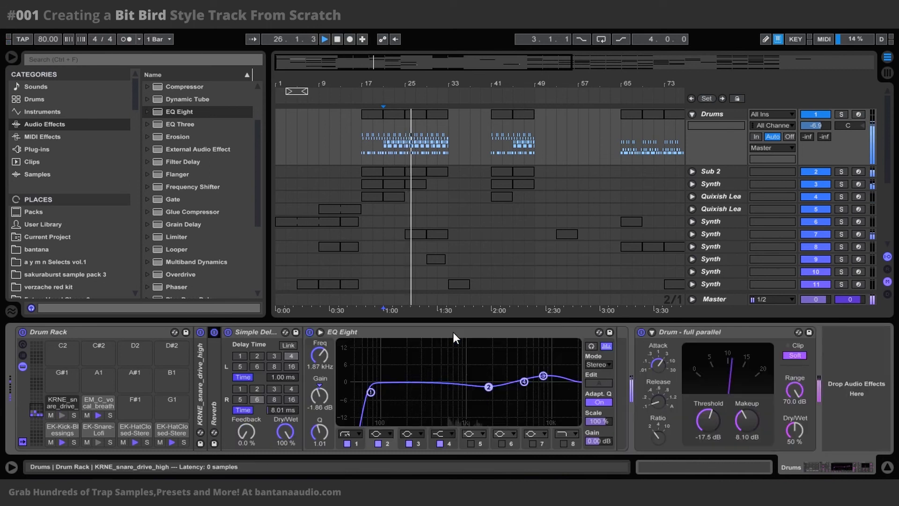
click(543, 376)
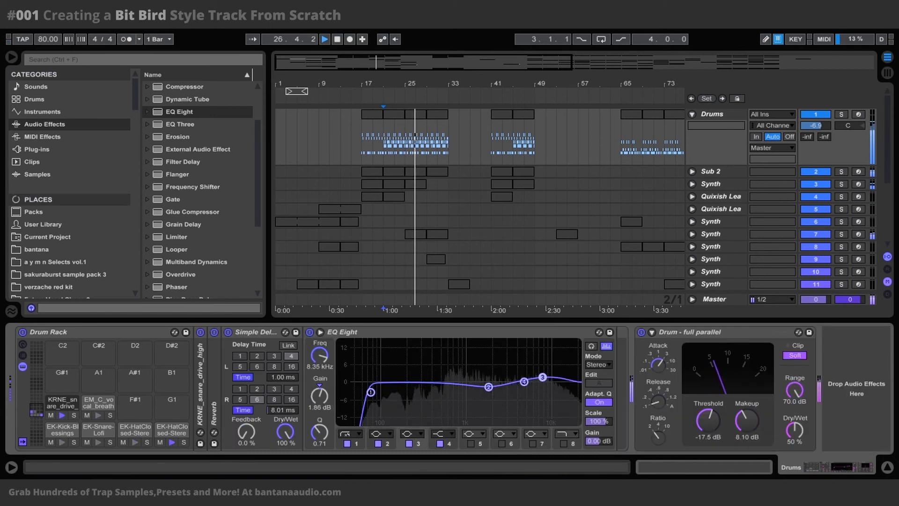
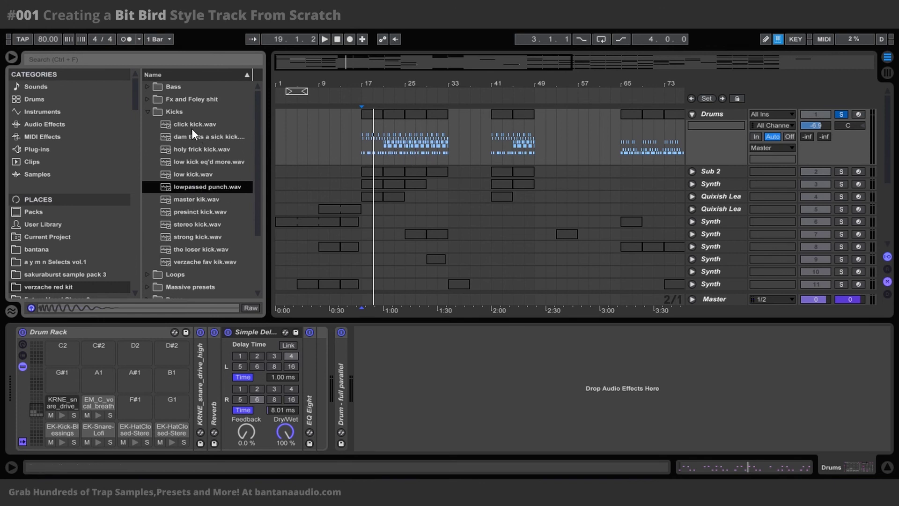
Step: Play the soloed drums briefly from bar 17
click(364, 134)
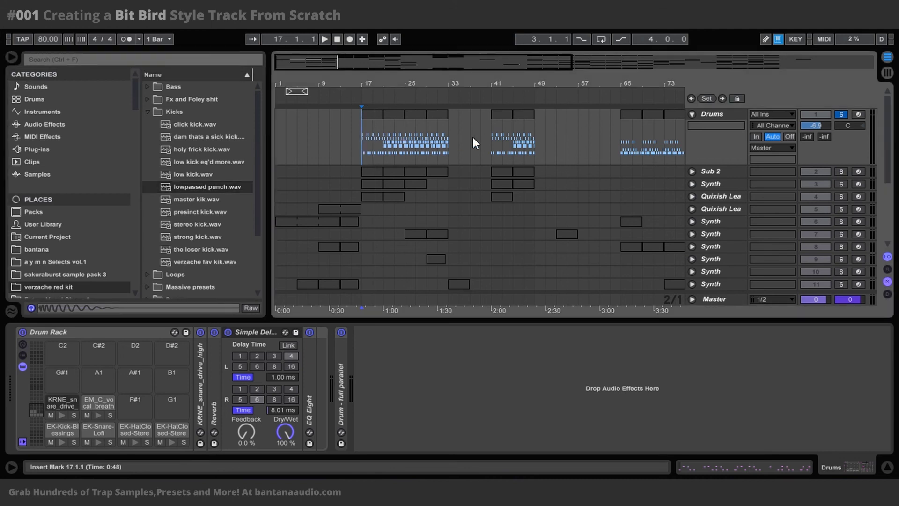
key(space)
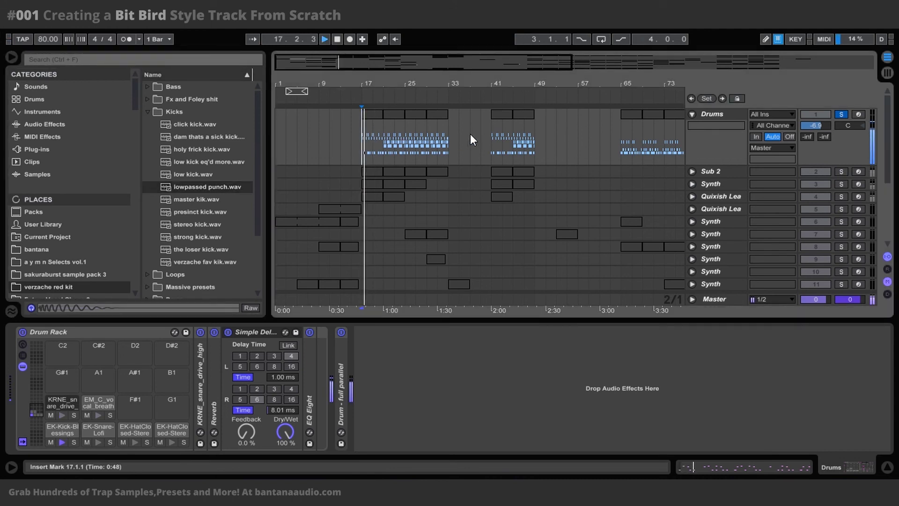
key(space)
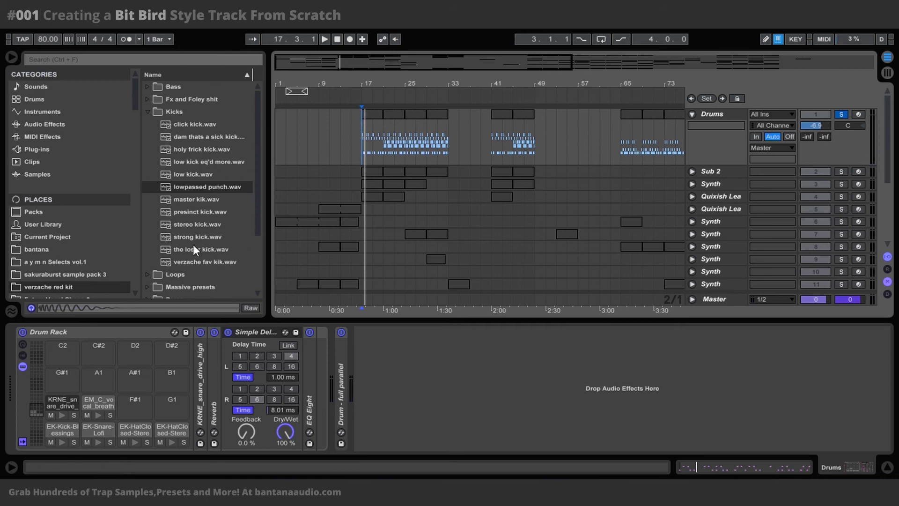
Step: Audition the loser, strong and stereo kick samples in the verzache red kit, and expand its Snares folder in place of Kicks
click(188, 262)
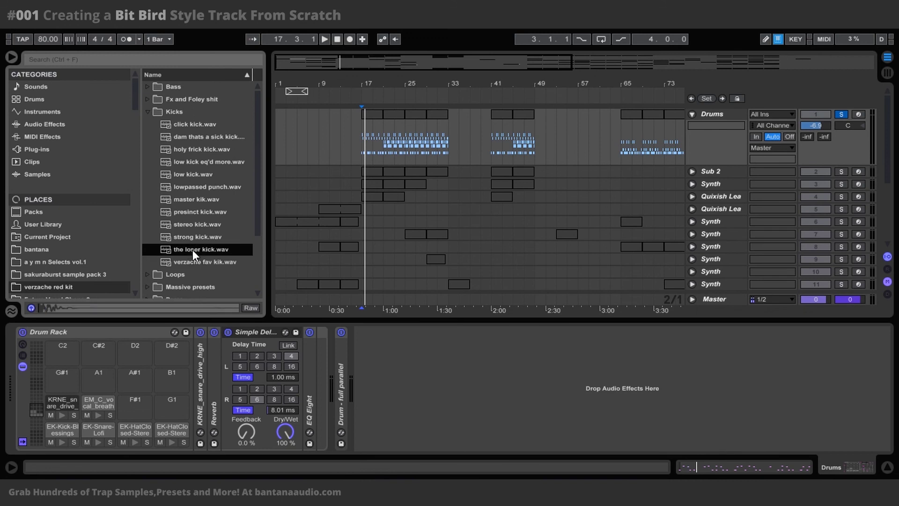
click(193, 237)
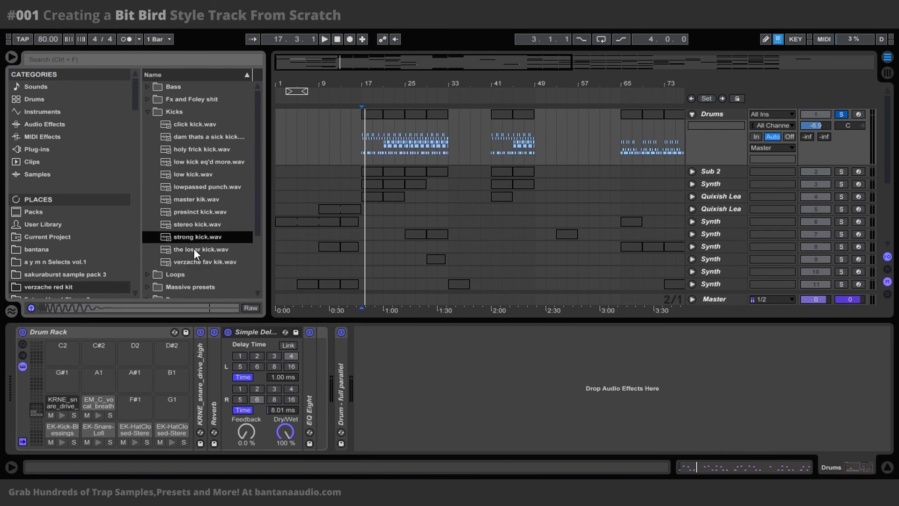
click(194, 248)
click(195, 234)
click(194, 225)
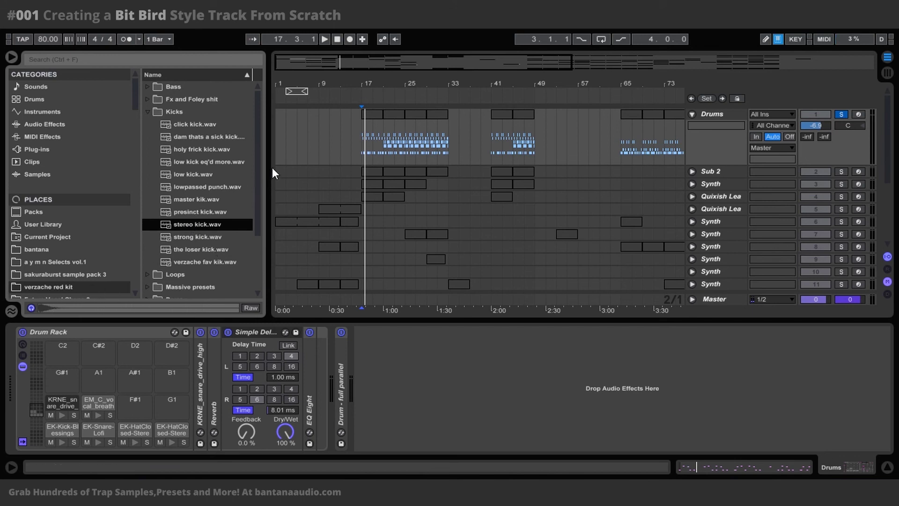
click(148, 112)
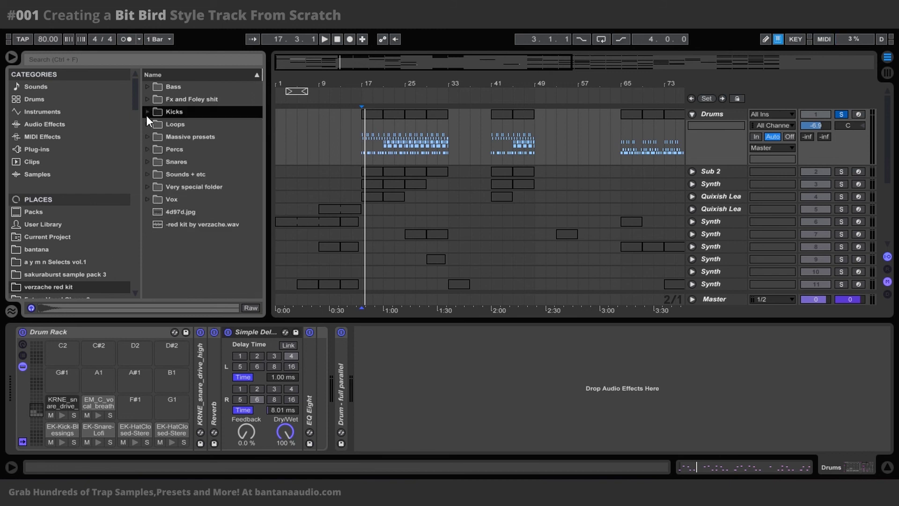
click(148, 162)
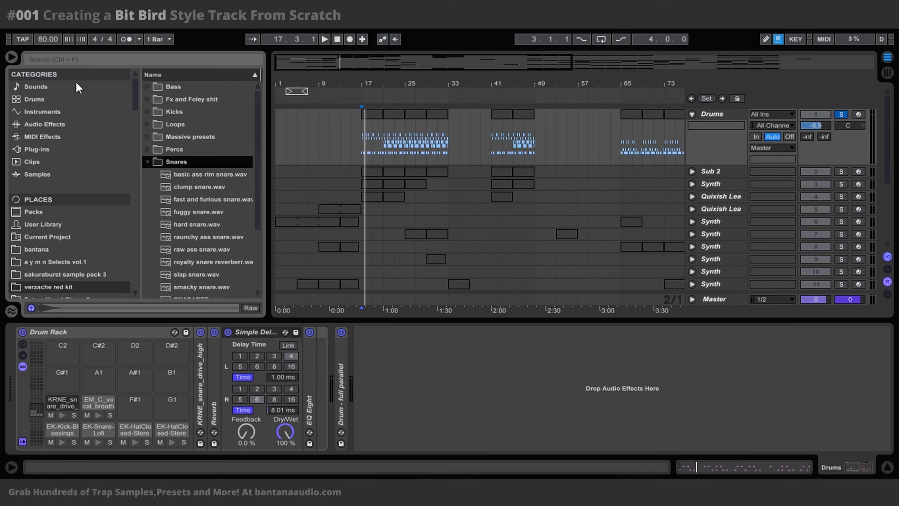
Step: Search all results for "808 clap", audition 808 Clap 2.wav and the EK-Snare-Wrecked808Clap sample, and clear the search
click(74, 62)
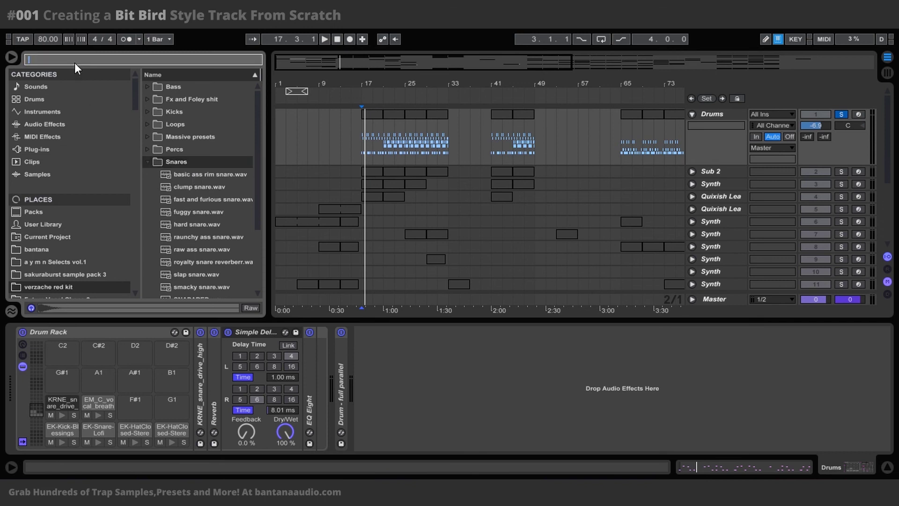
text(808 )
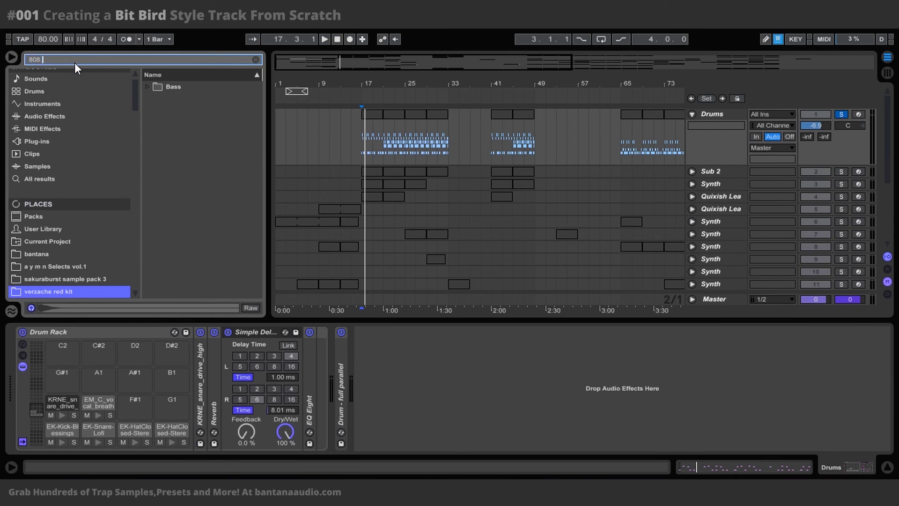
text(clap)
click(23, 180)
click(199, 97)
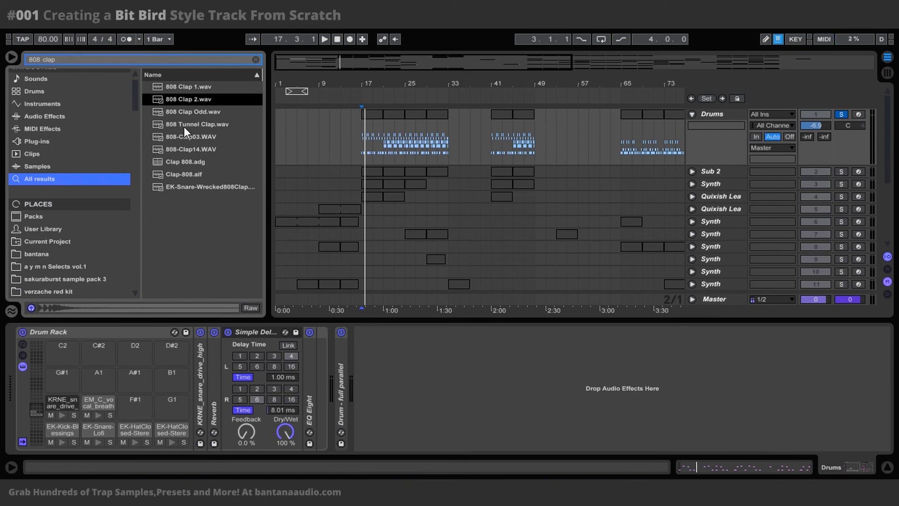
click(195, 186)
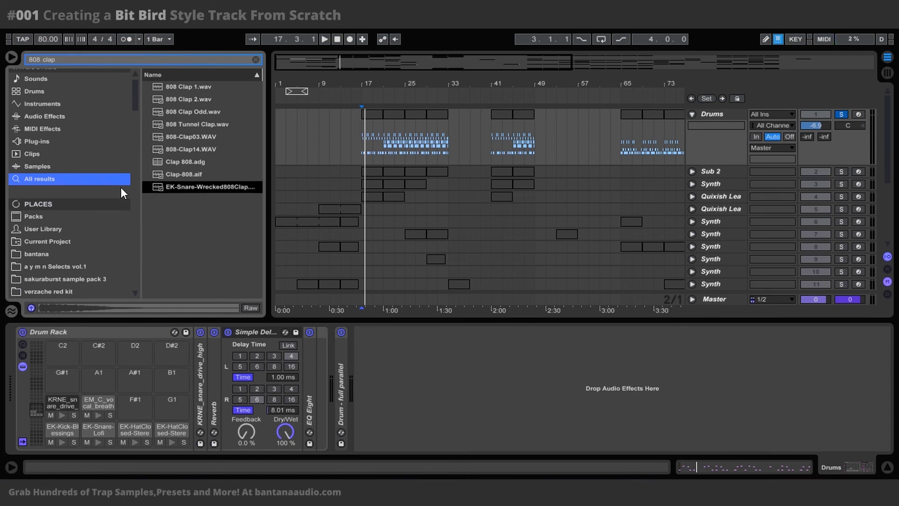
click(255, 60)
Step: Trigger the KRNE_snare_drive_high pad and view the contents of sakuraburst sample pack 3 and the verzache red kit
click(58, 412)
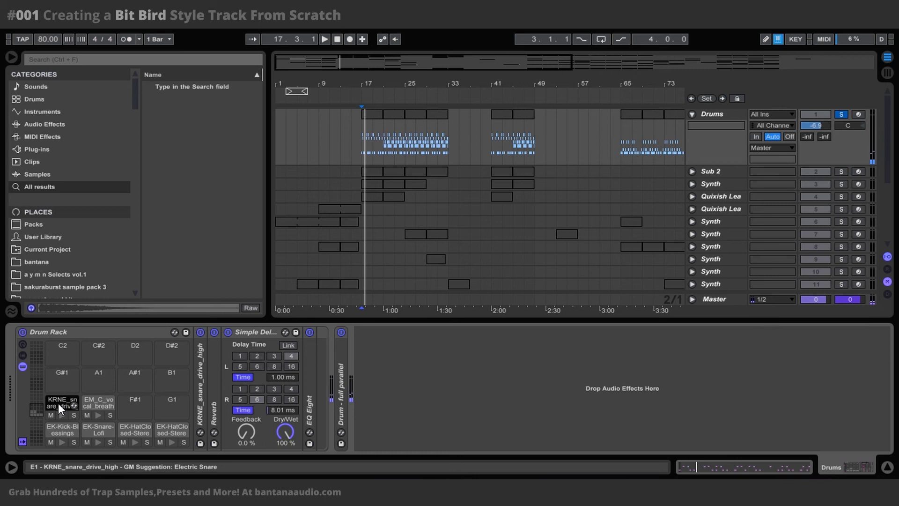
scroll(56, 221, down, 3)
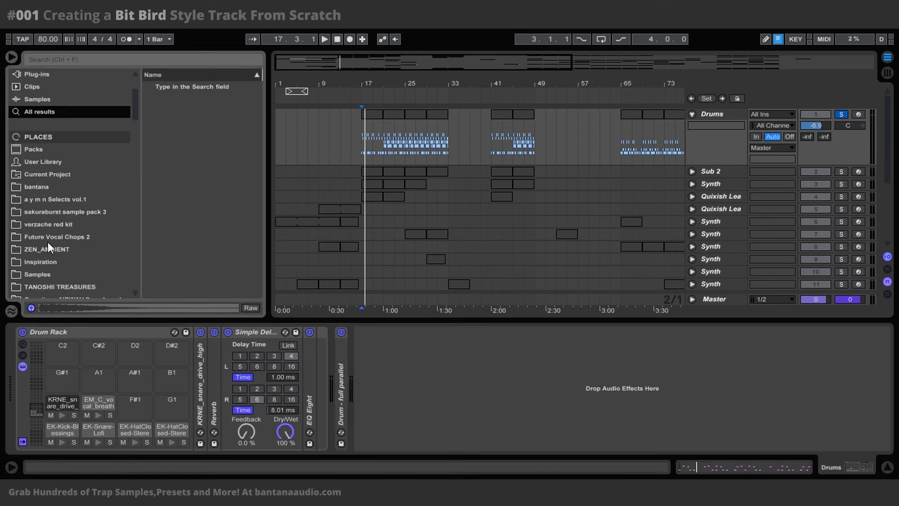
scroll(50, 248, down, 2)
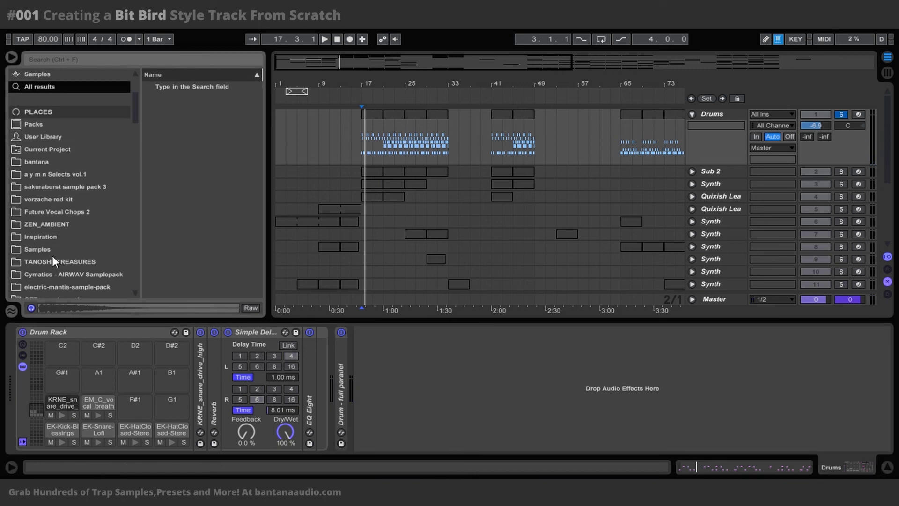
click(49, 186)
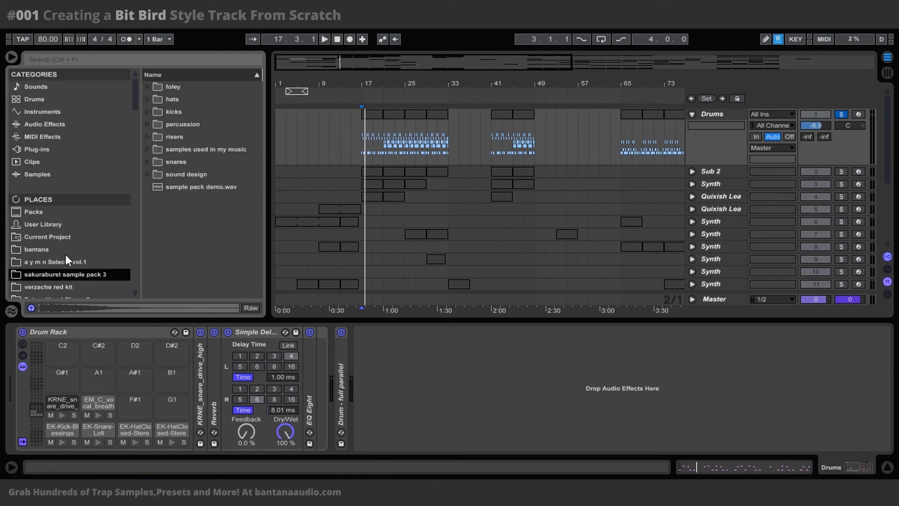
scroll(66, 255, down, 2)
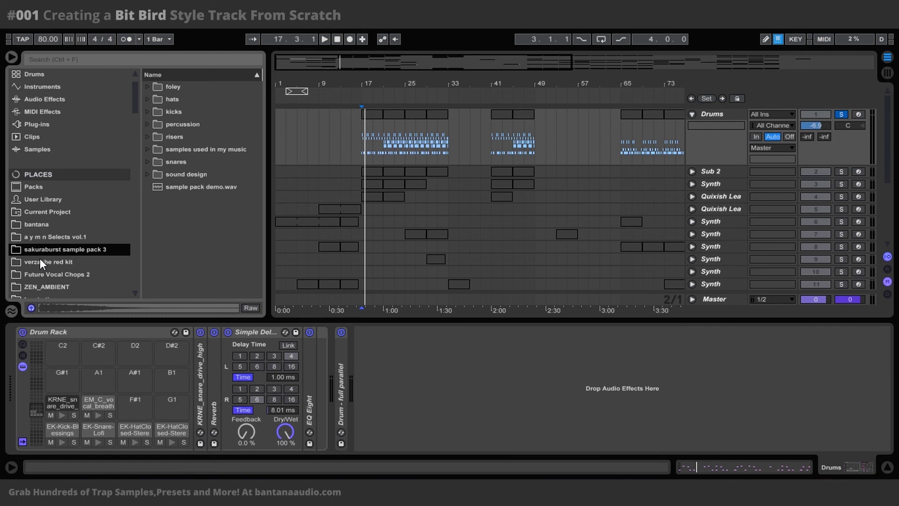
click(47, 264)
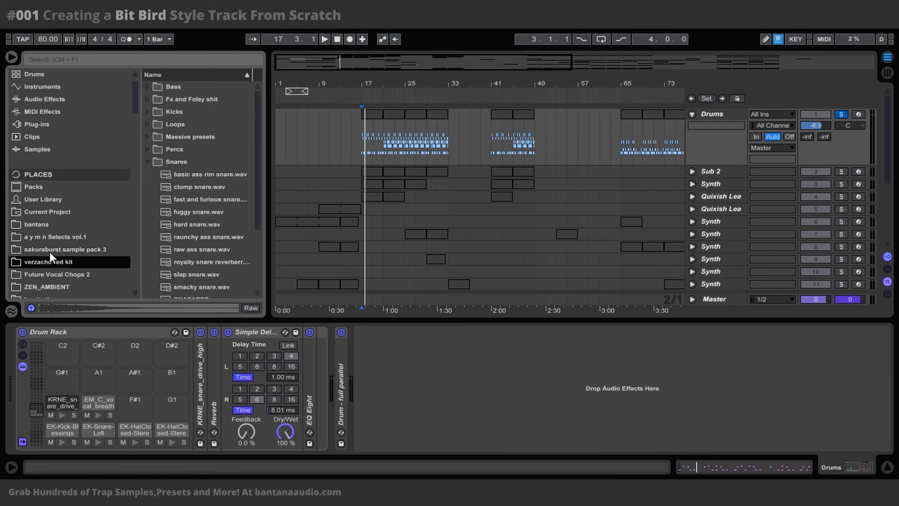
Step: View the electric-mantis-sample-pack, KRNE_sample_pack and KRNE Samples folders in turn
scroll(66, 263, down, 7)
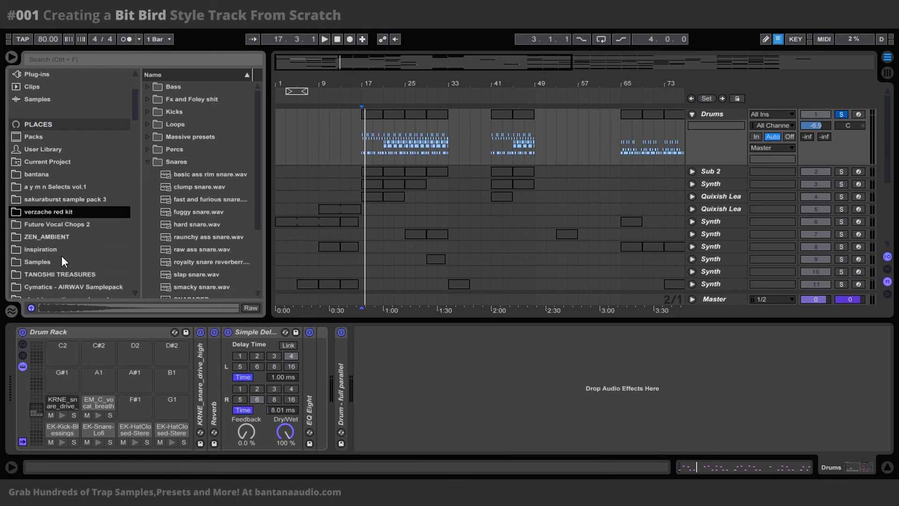
scroll(61, 260, down, 2)
click(51, 236)
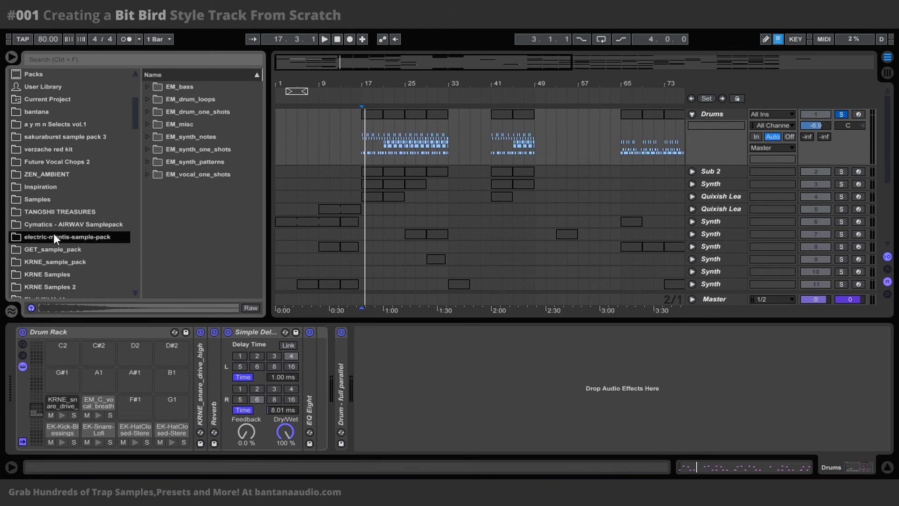
click(42, 262)
click(52, 274)
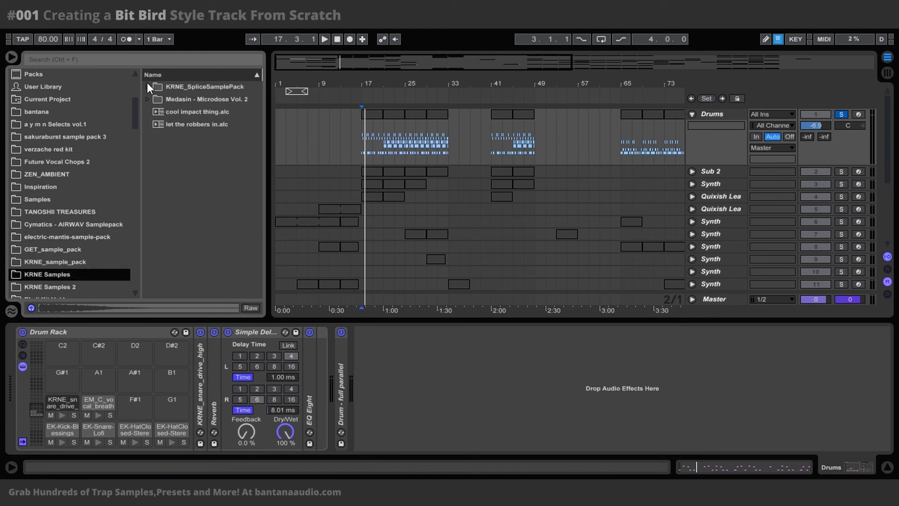
Step: Expand KRNE_SpliceSamplePack and its Drums folder, and look briefly inside Kicks before collapsing it
click(147, 86)
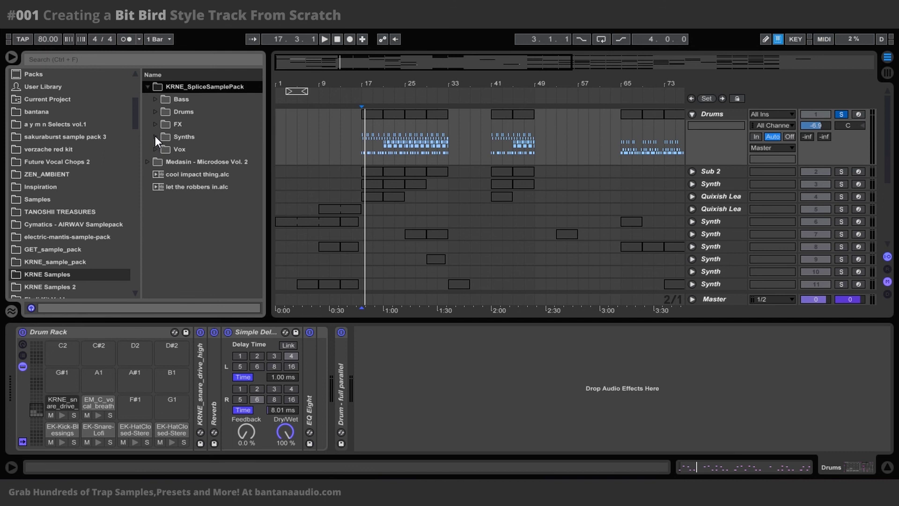
click(157, 111)
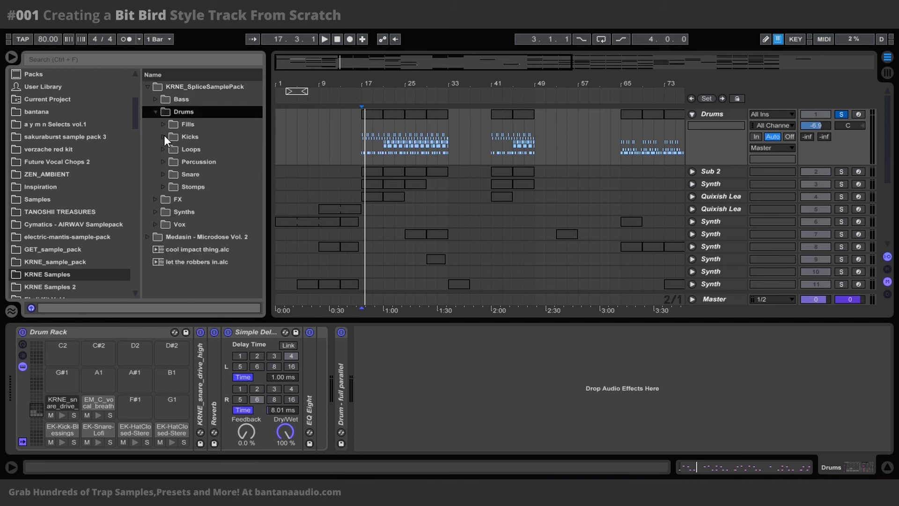
click(162, 137)
click(162, 137)
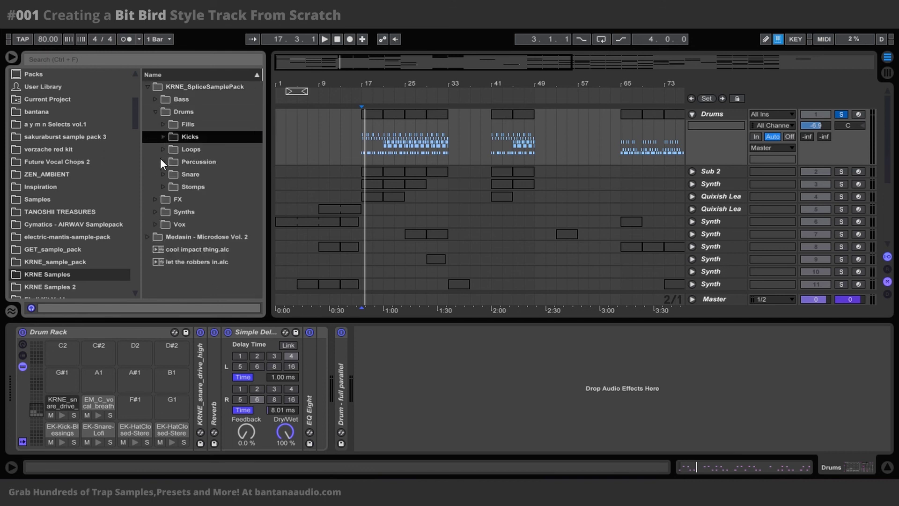
Step: Expand the KRNE pack's Snare folder and audition the two KRNE_150_Dollar snares and the second and third KRNE_Chariots snares
click(165, 174)
click(202, 183)
click(201, 197)
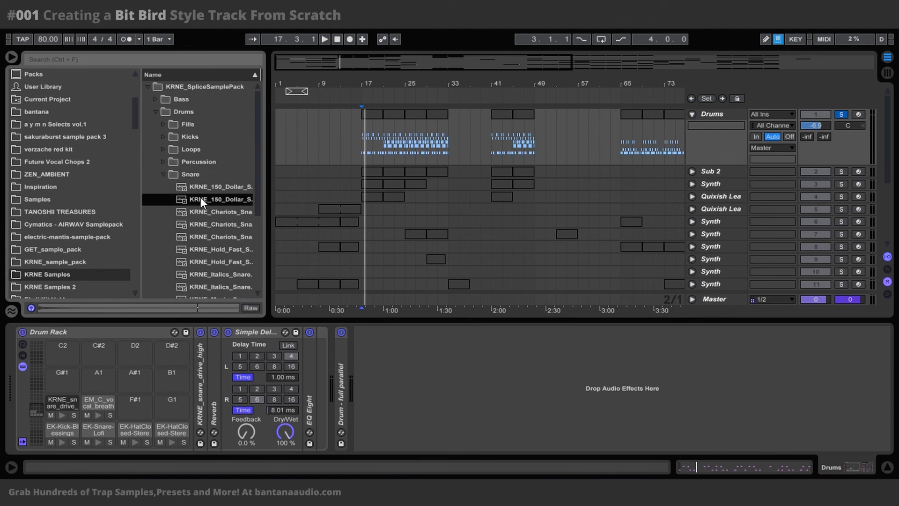
click(207, 188)
click(206, 220)
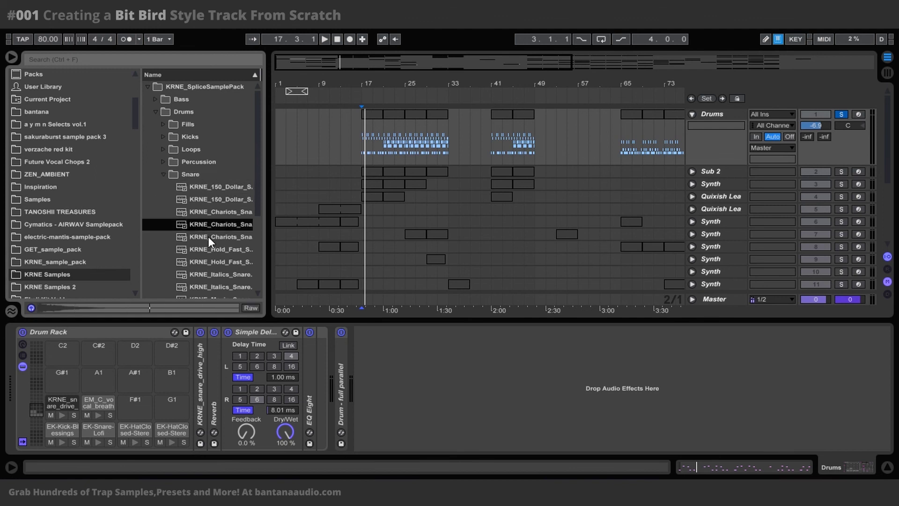
click(208, 237)
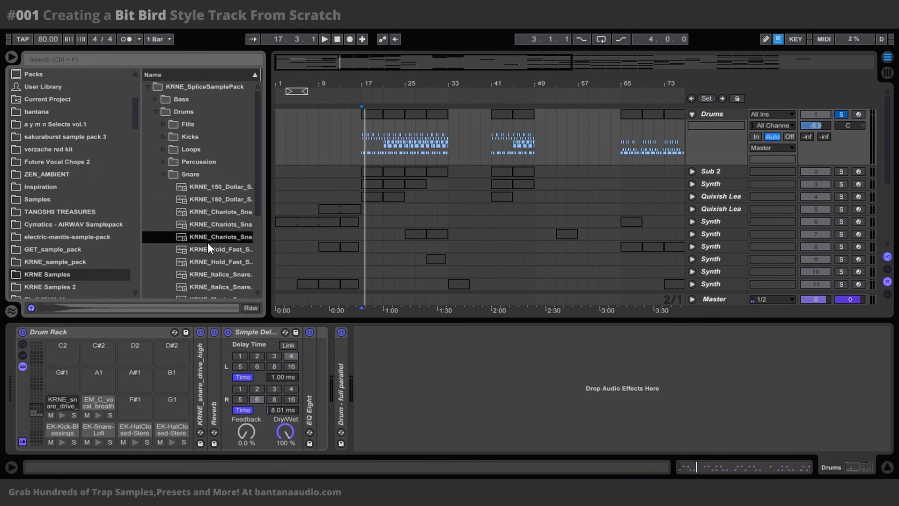
Step: Audition the Hold_Fast, Italics, Movin and Propane snare samples in the KRNE Snare folder
scroll(207, 246, down, 2)
click(209, 237)
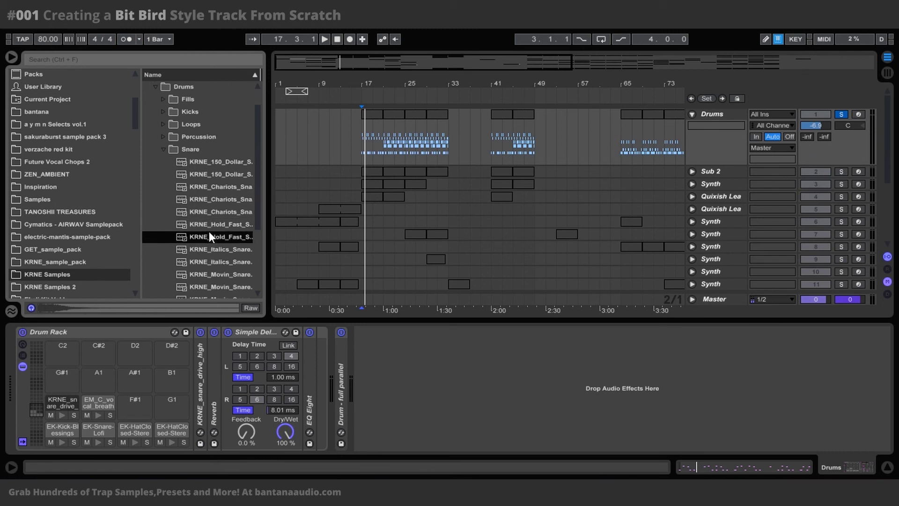
scroll(209, 234, down, 2)
click(209, 236)
click(207, 261)
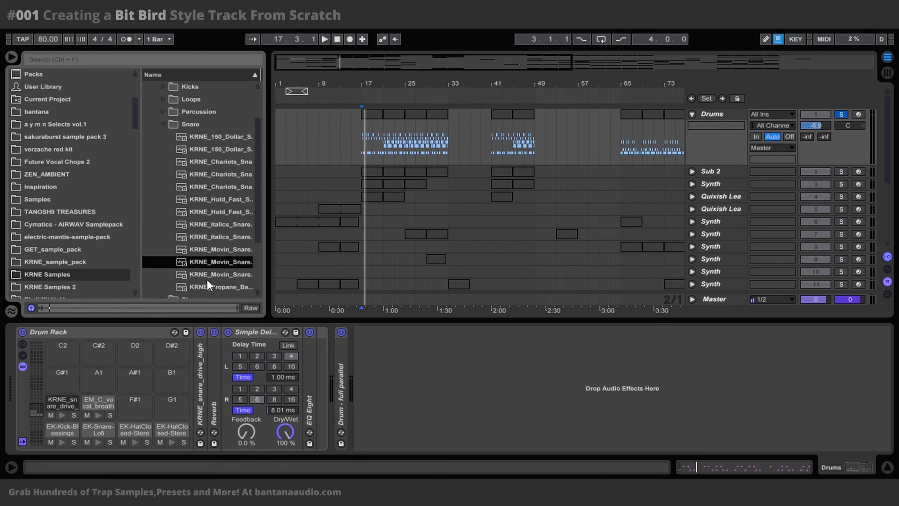
click(207, 286)
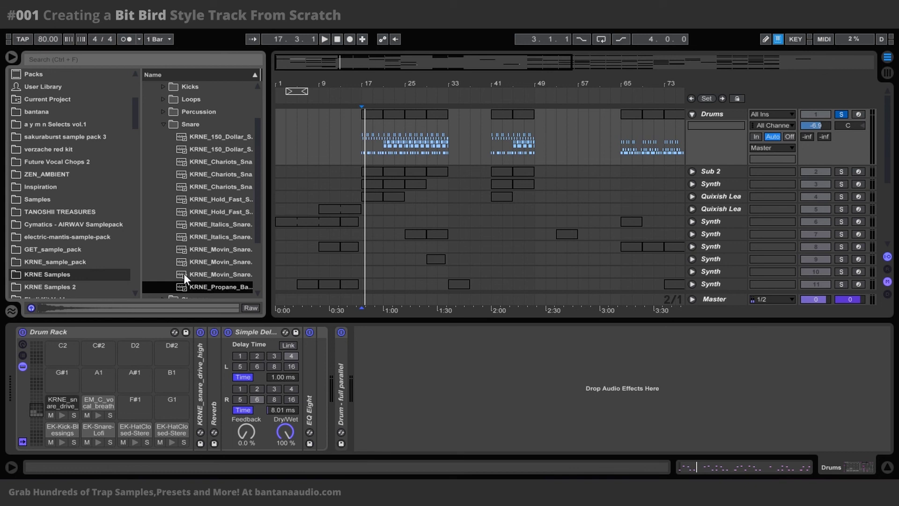
Step: Show the bantana folder, collapse Kicks within Dark Trap and expand its Snares folder
scroll(56, 209, up, 3)
click(39, 174)
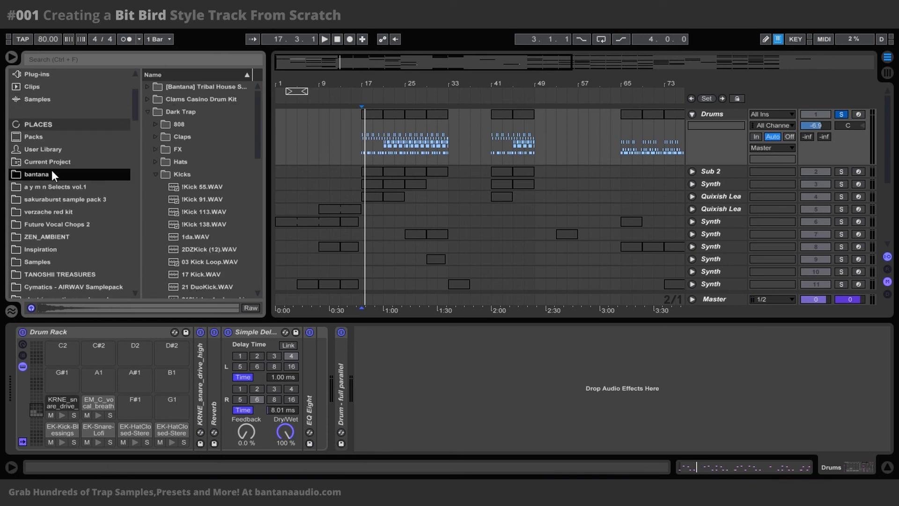
click(154, 174)
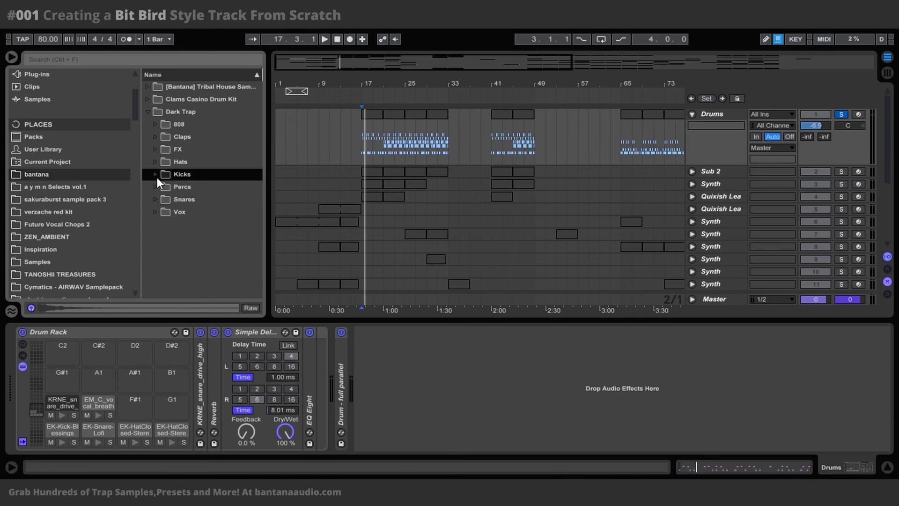
click(156, 202)
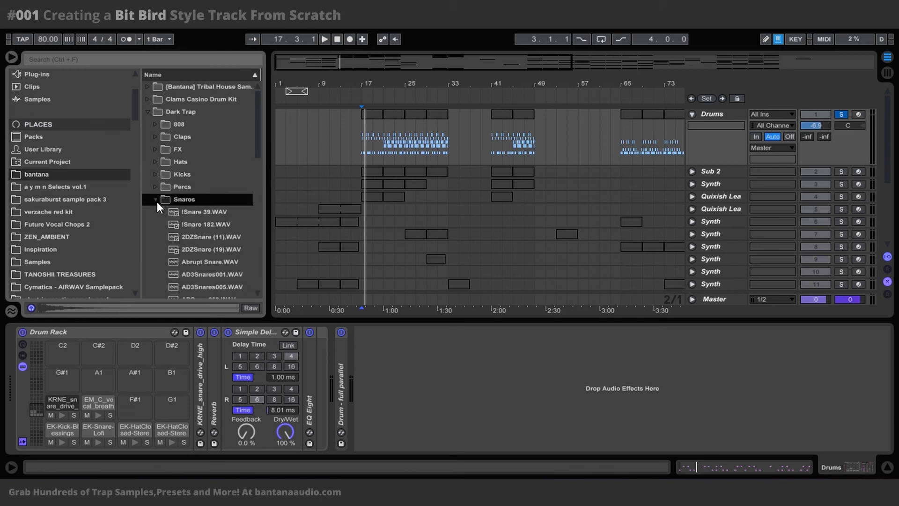
Step: Audition !Snare 39.WAV, 2DZSnare (11).WAV and AD3Snares001.WAV in the Dark Trap Snares folder
click(181, 214)
click(190, 238)
scroll(193, 243, down, 3)
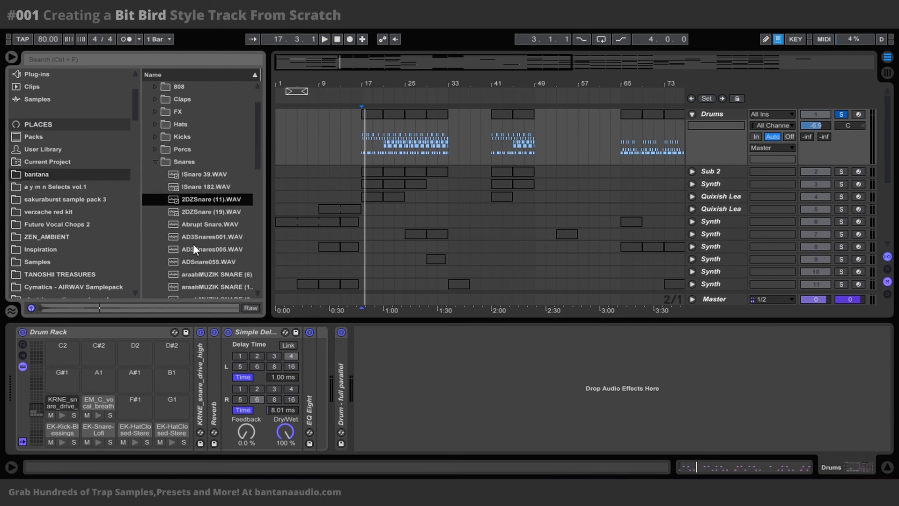
click(202, 234)
scroll(201, 238, down, 3)
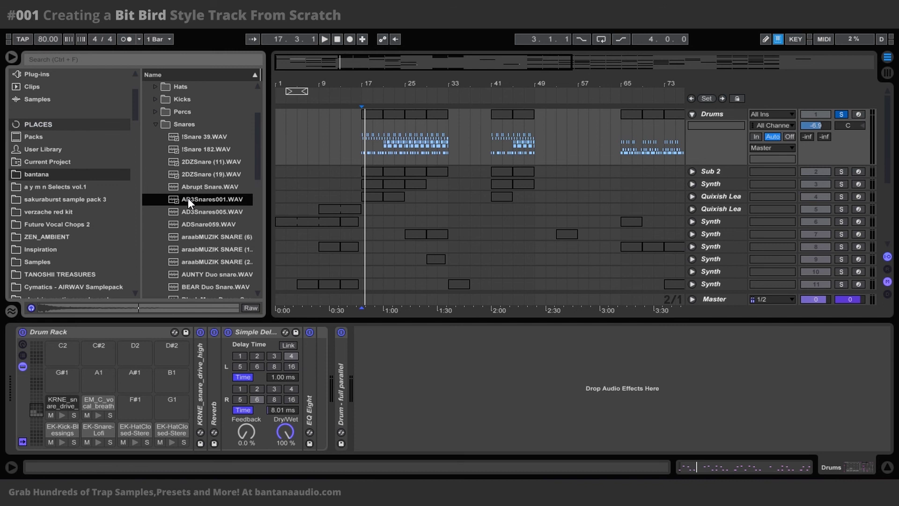
Step: Audition the three araabMUZIK SNARE samples, AUNTY Duo snare.WAV and BEAR Duo Snare.WAV
click(183, 248)
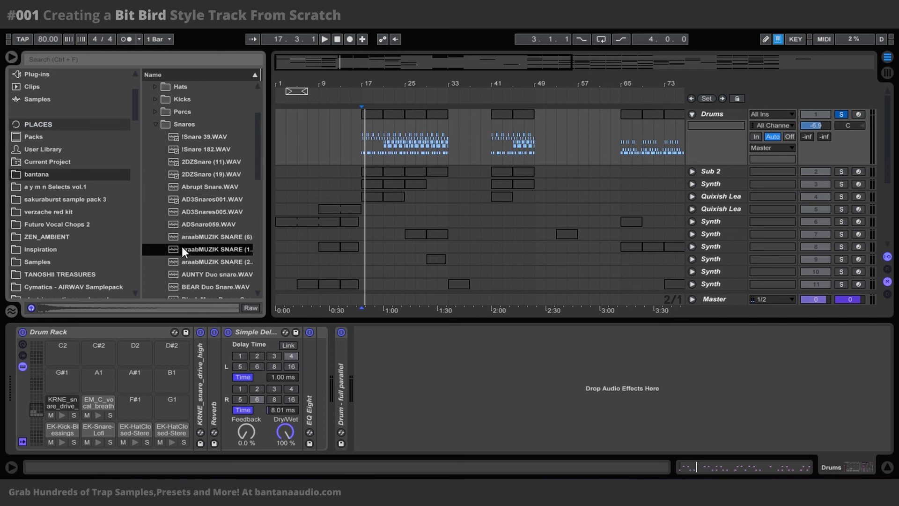
click(198, 236)
click(198, 262)
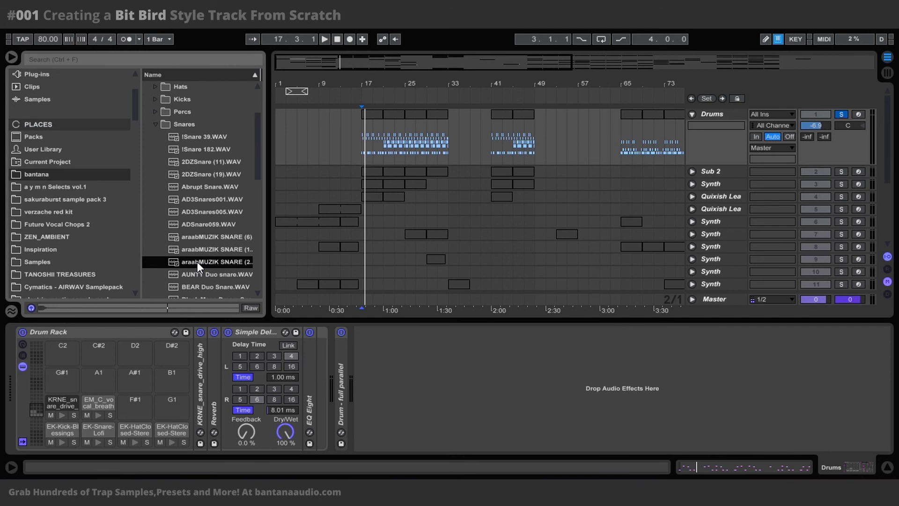
scroll(197, 262, down, 1)
click(198, 239)
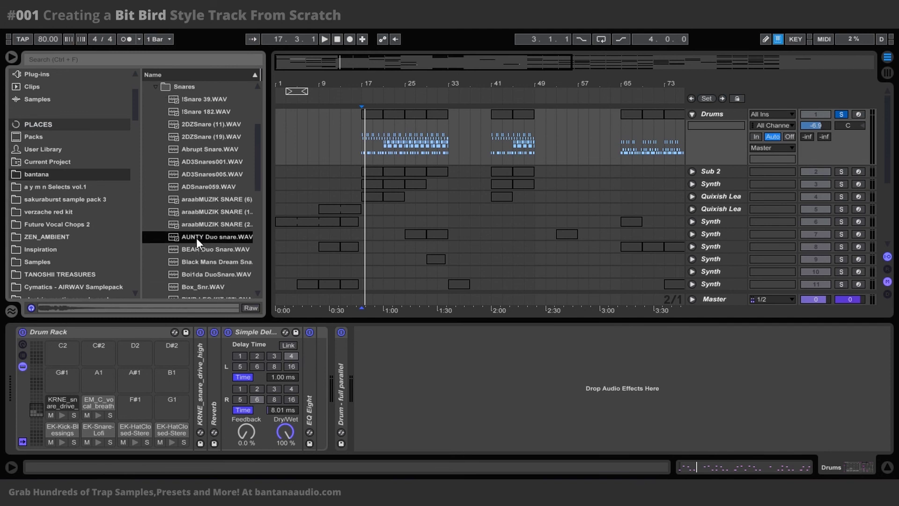
click(195, 249)
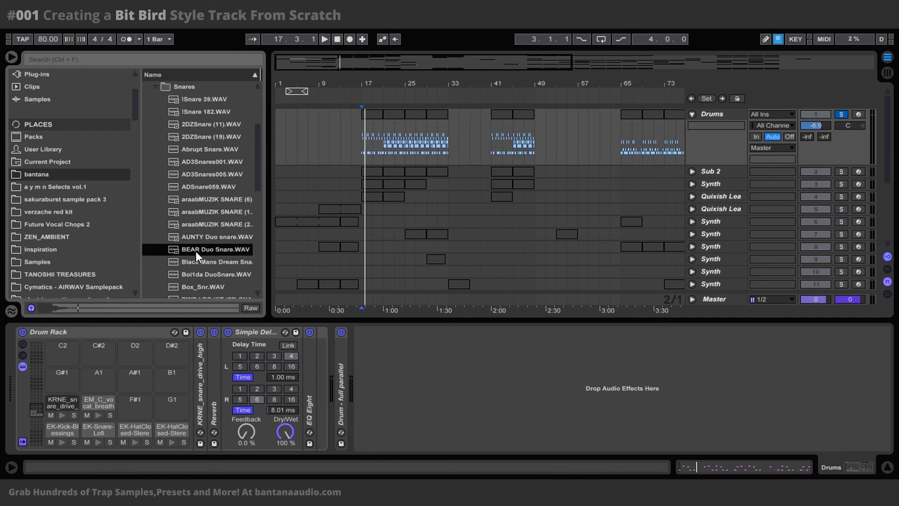
scroll(195, 251, down, 1)
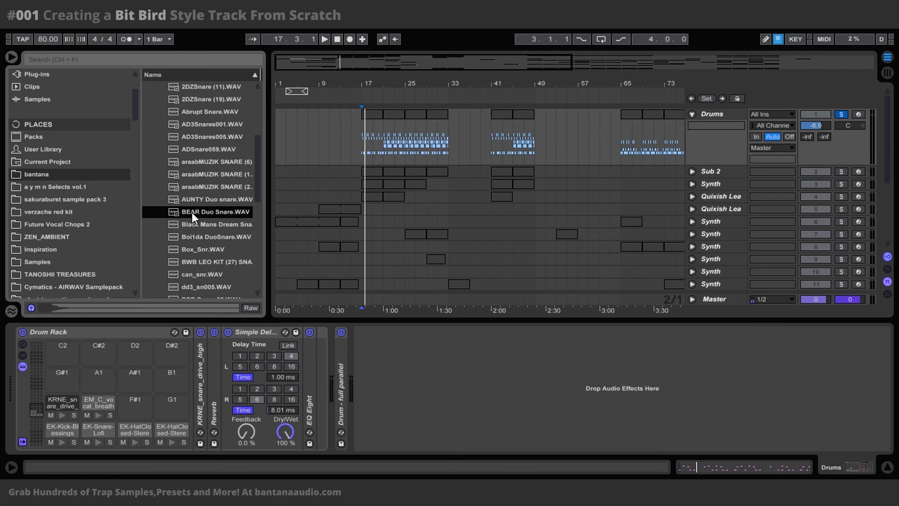
Step: Audition the Black Mans Dream snare, Boi1da DuoSnare.WAV, can_snr.WAV and j.robb Snare.WAV
click(194, 227)
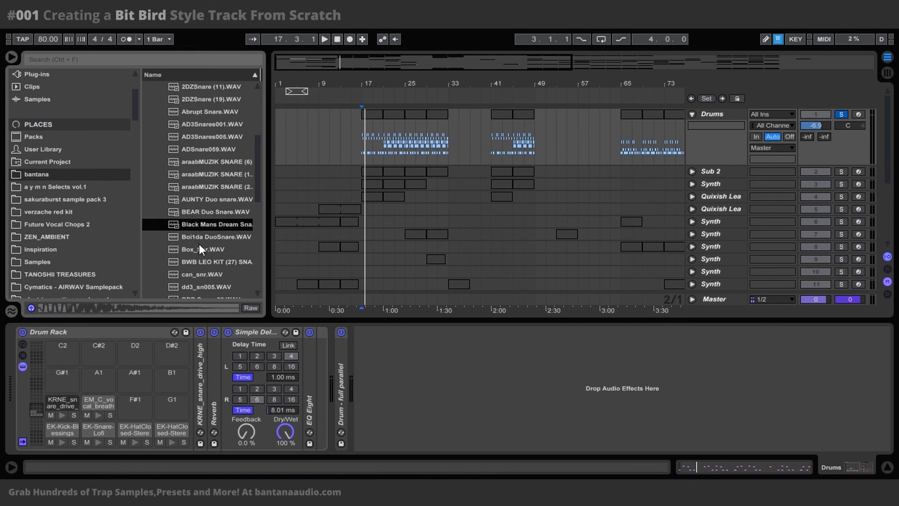
click(198, 242)
scroll(202, 247, down, 1)
click(200, 226)
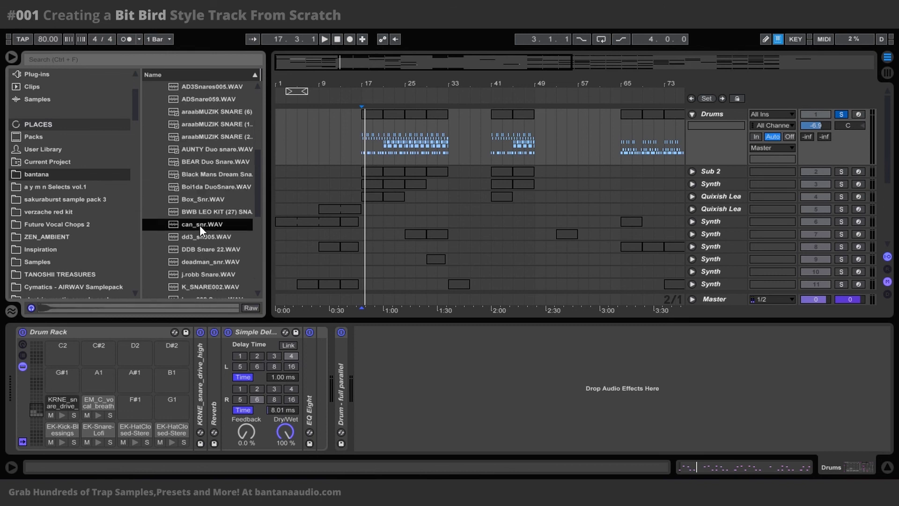
scroll(199, 230, down, 1)
click(203, 248)
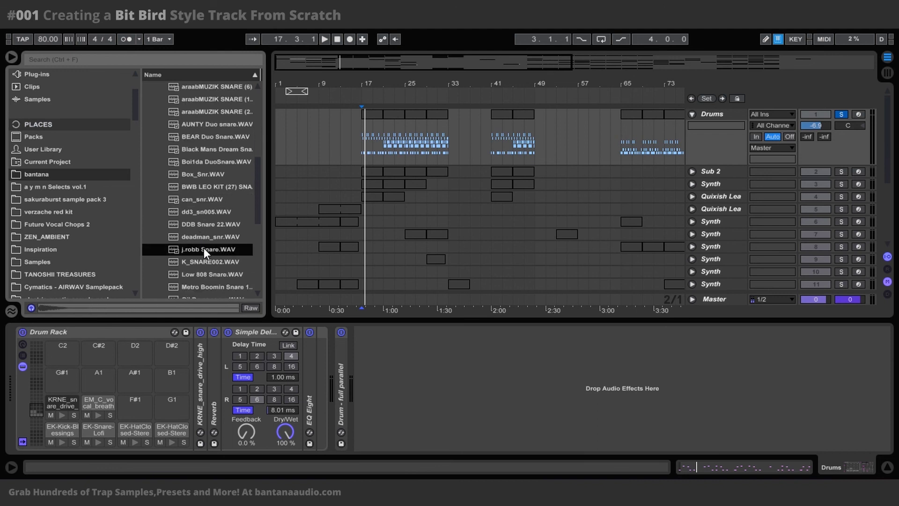
Step: Collapse the Snares and Dark Trap folders, and preview the EM_C_vocal_breath and KRNE_snare_drive_high pads in the Drum Rack
scroll(160, 253, up, 5)
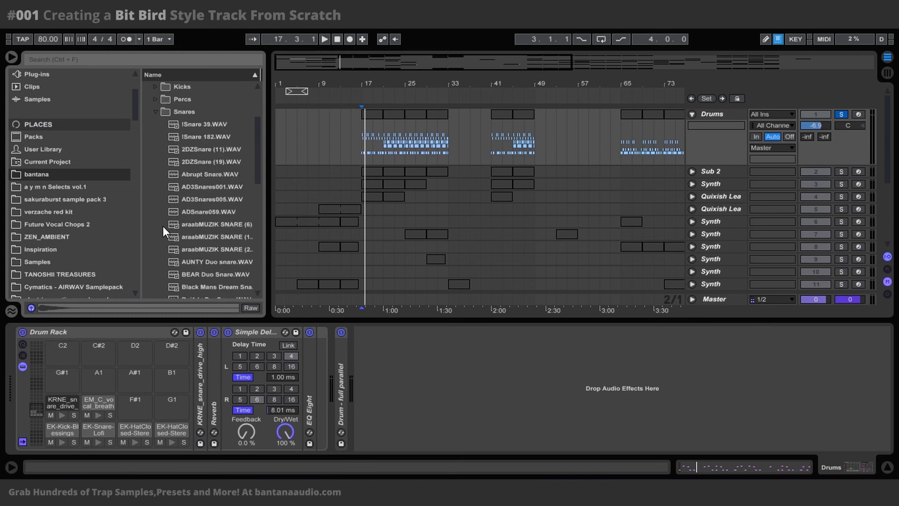
click(159, 176)
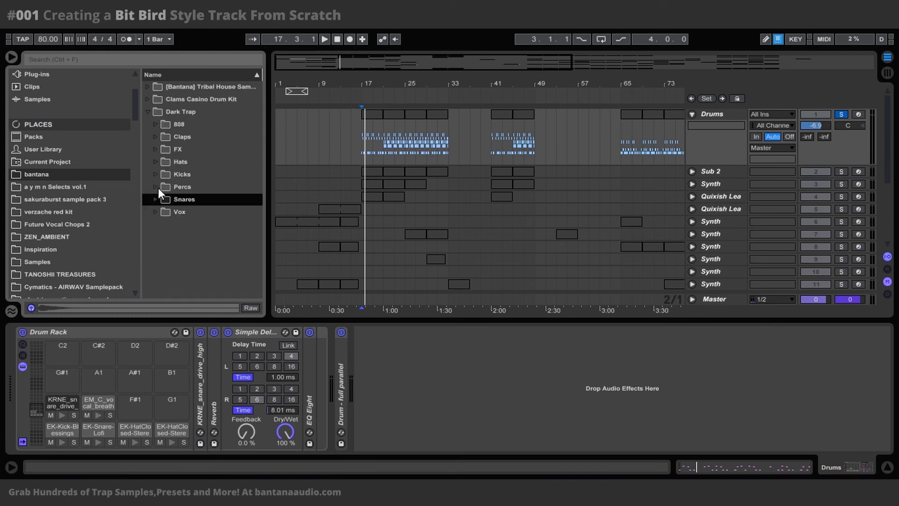
click(147, 110)
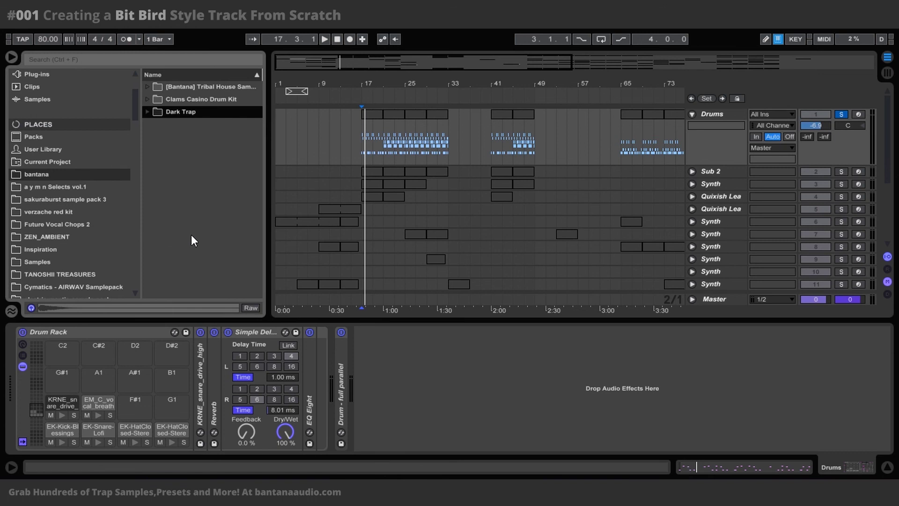
click(97, 415)
click(63, 414)
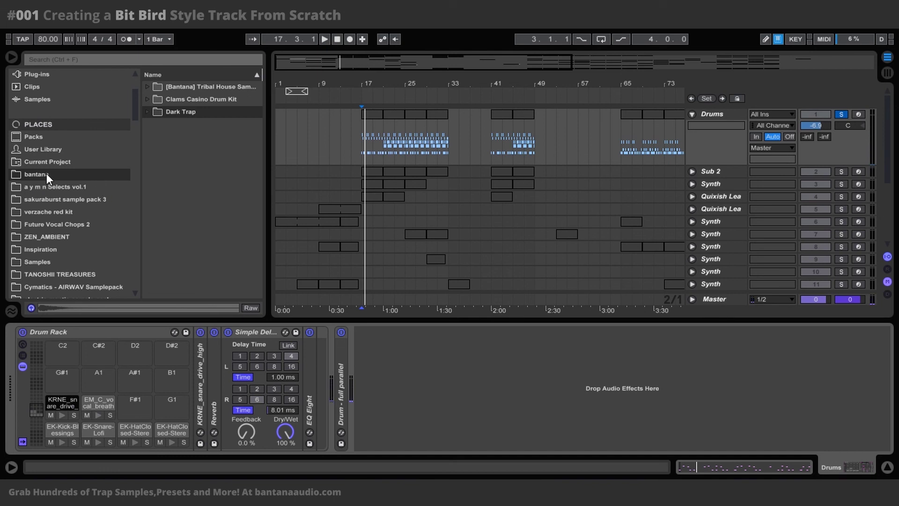
Step: Expand the percussion folder of sakuraburst sample pack 3 and audition clap (2).wav, clap 3.wav and diddly.wav
click(52, 196)
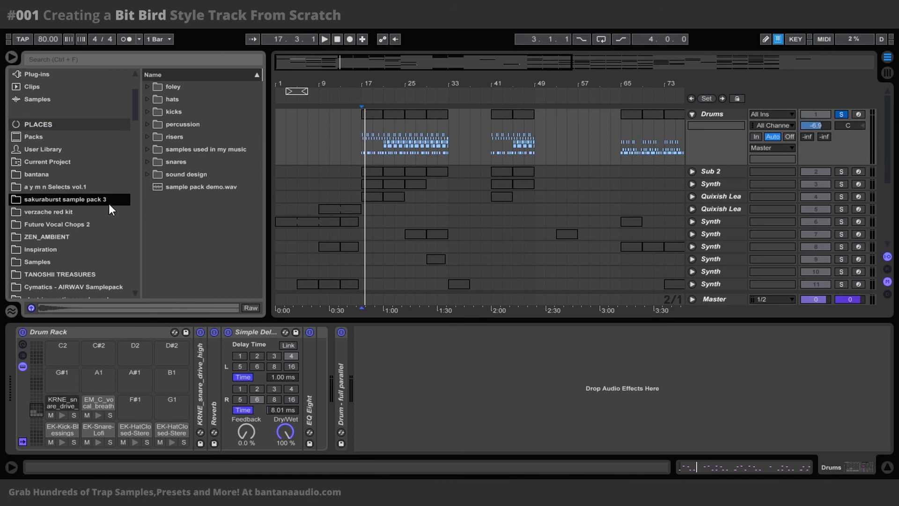
click(147, 124)
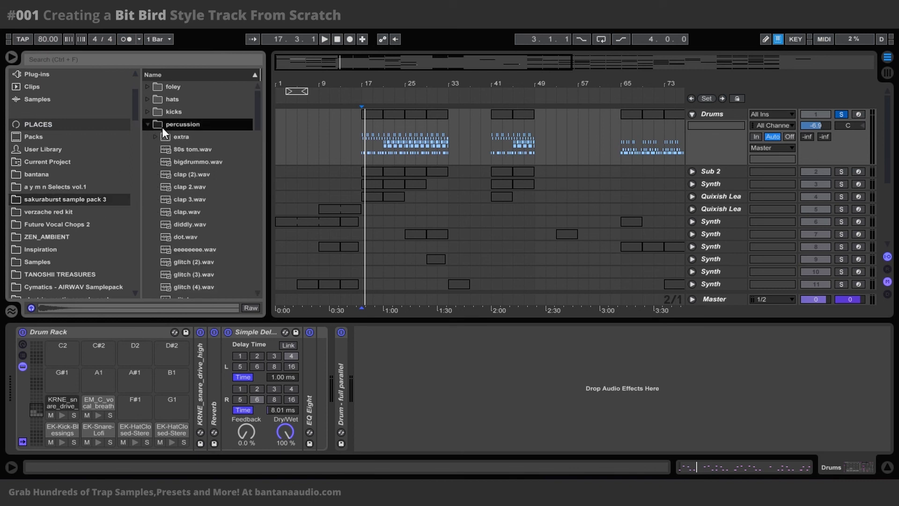
click(182, 178)
click(181, 200)
click(180, 221)
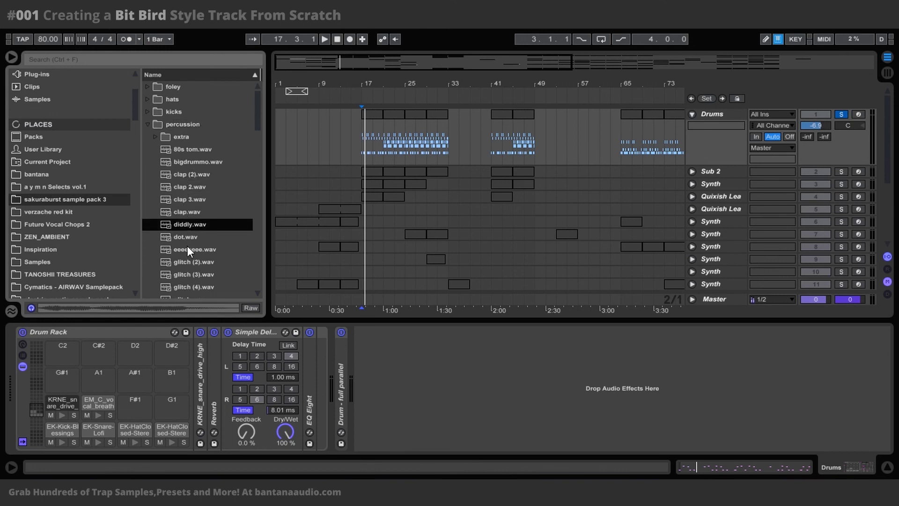
Step: Audition eeeeeeee.wav, glitch (2).wav, glitch (4).wav and high lil beep.wav in the percussion folder
scroll(187, 246, down, 2)
click(187, 225)
scroll(189, 234, down, 2)
click(188, 211)
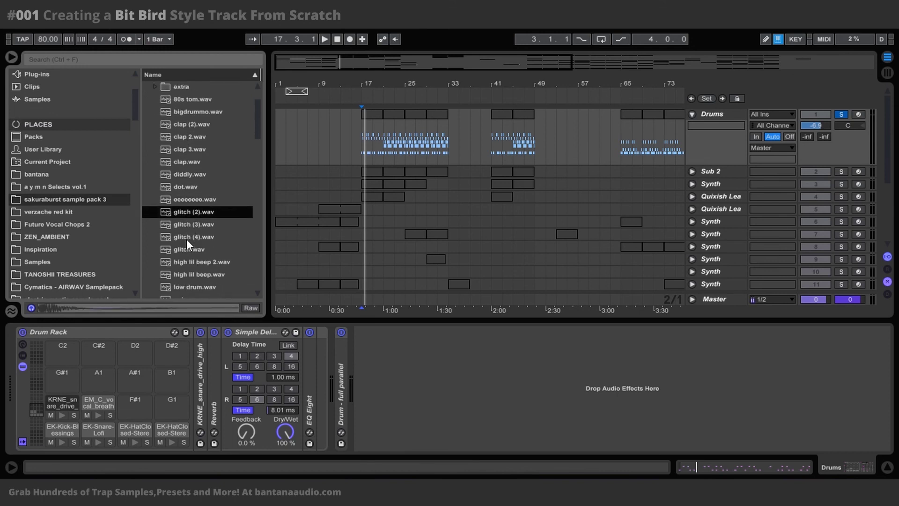
click(187, 239)
scroll(186, 241, down, 2)
click(191, 235)
scroll(192, 238, down, 2)
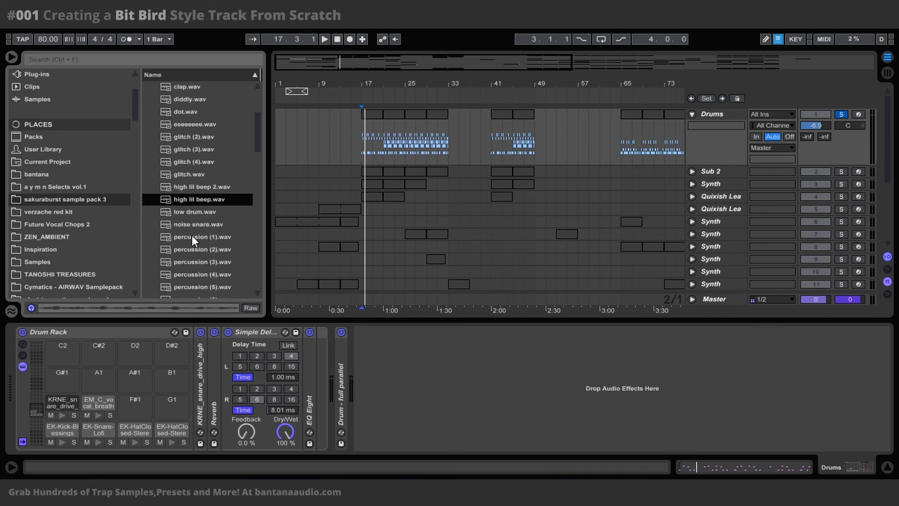
Step: Audition low drum.wav and the percussion (1), (2), (4) and (5) samples in the same folder
click(182, 213)
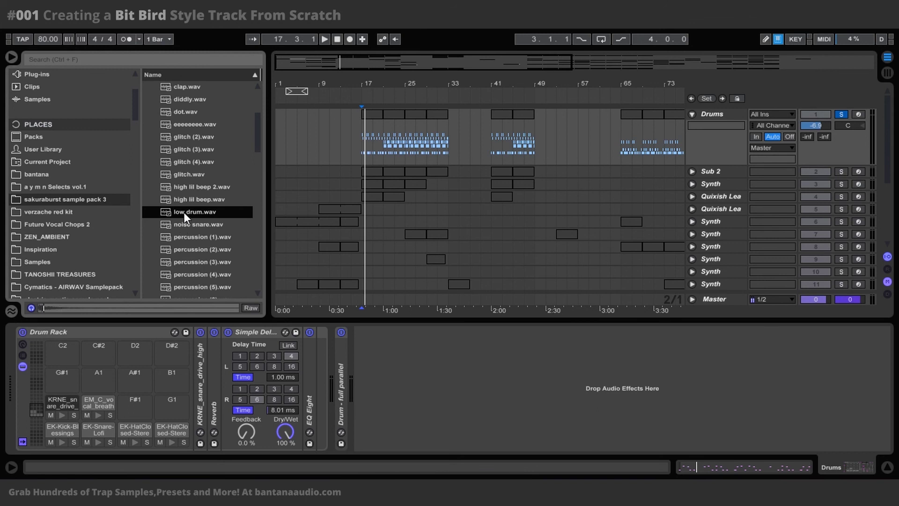
click(194, 237)
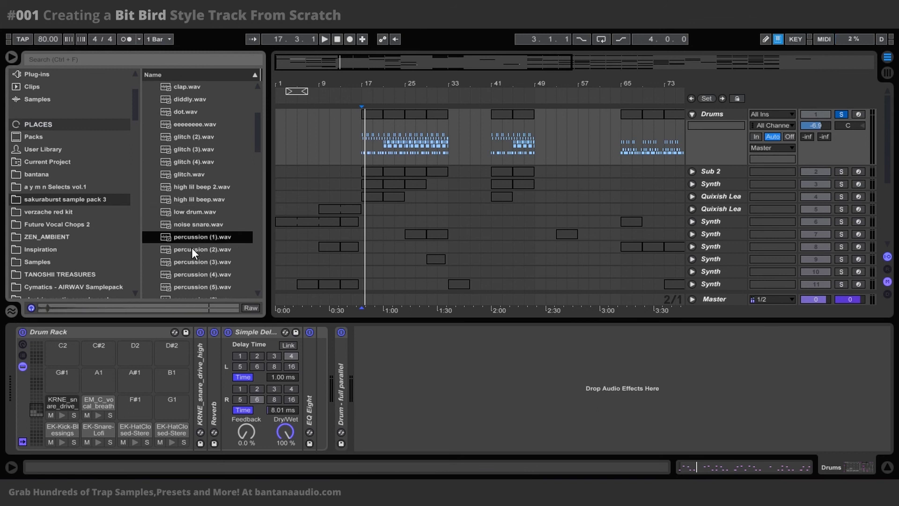
click(192, 248)
click(193, 236)
scroll(183, 237, down, 1)
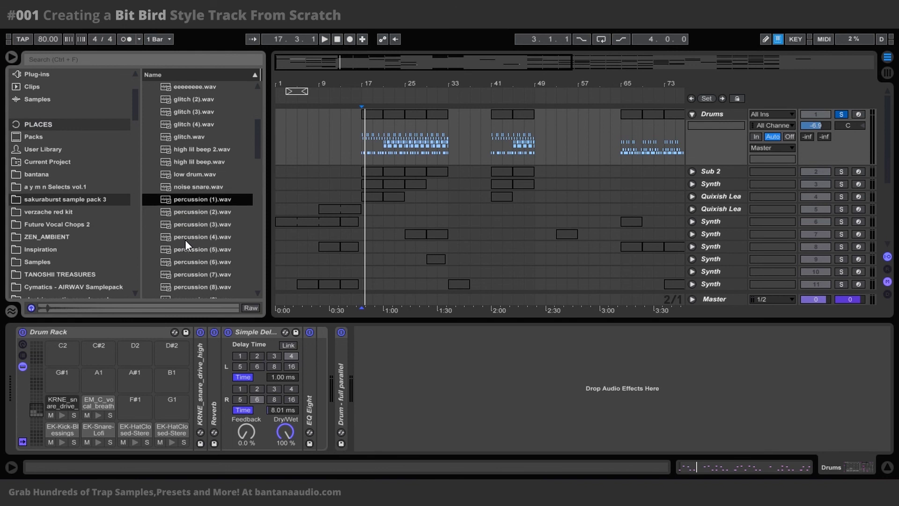
click(191, 236)
click(192, 249)
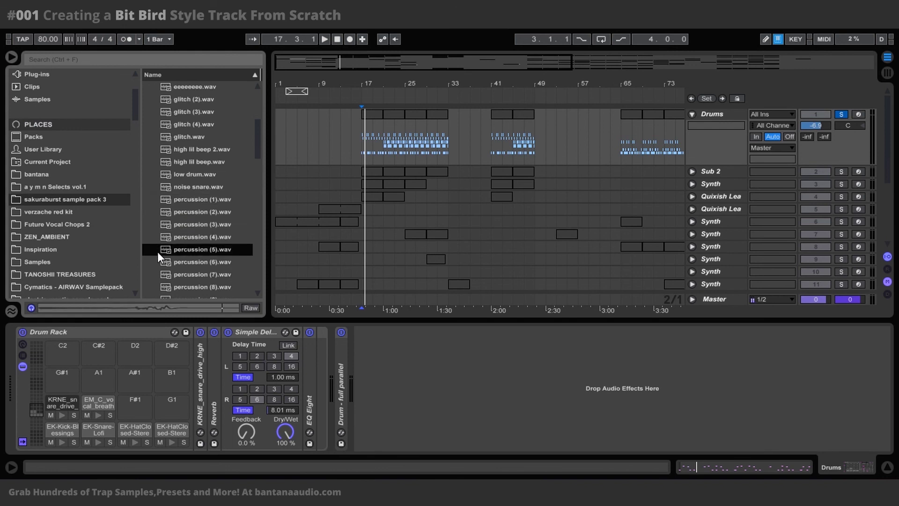
Step: Set the playback start at bar 17, switch to Session View and play the soloed drums
click(362, 152)
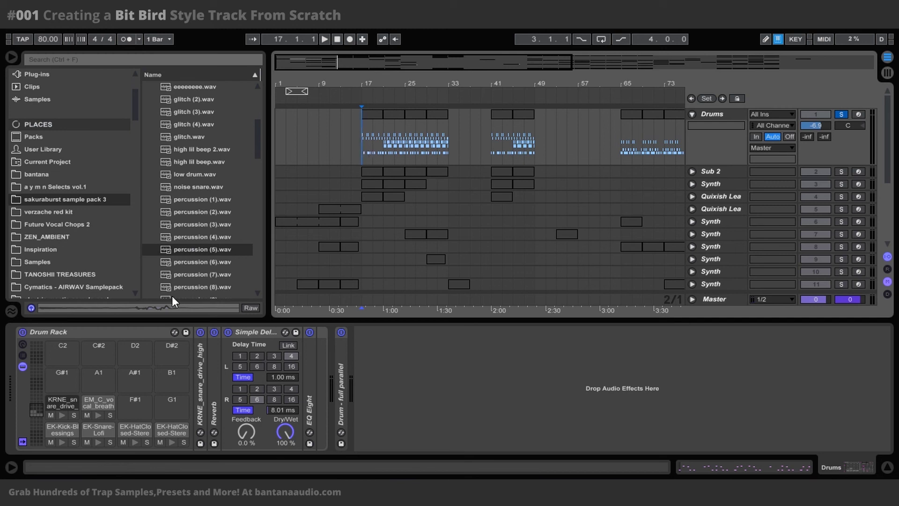
click(889, 74)
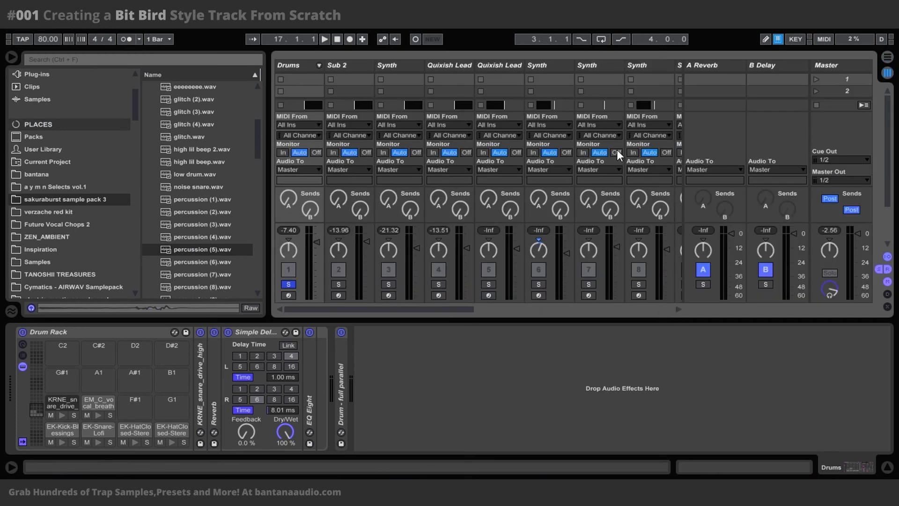
key(space)
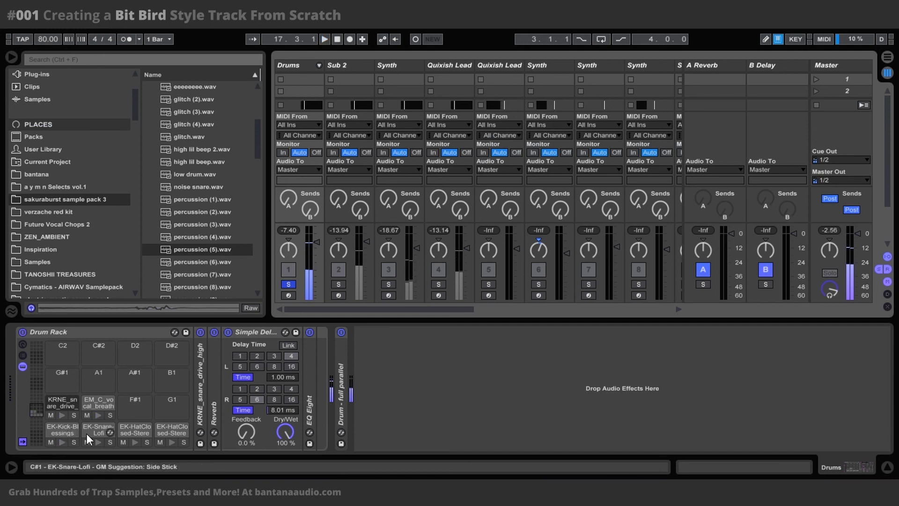
Step: Solo the EK-Kick-Blessings and KRNE_snare_drive pads in the Drum Rack to hear them together, and release both solos
click(73, 442)
click(74, 411)
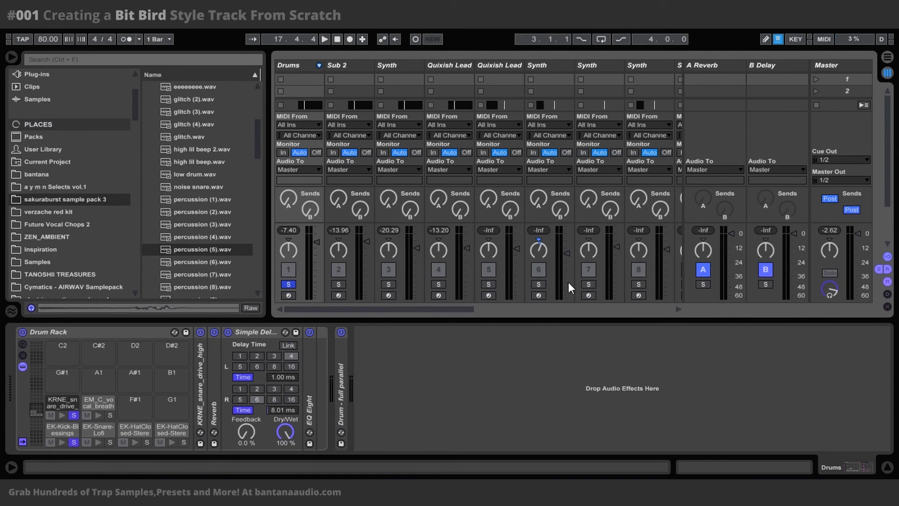
click(74, 416)
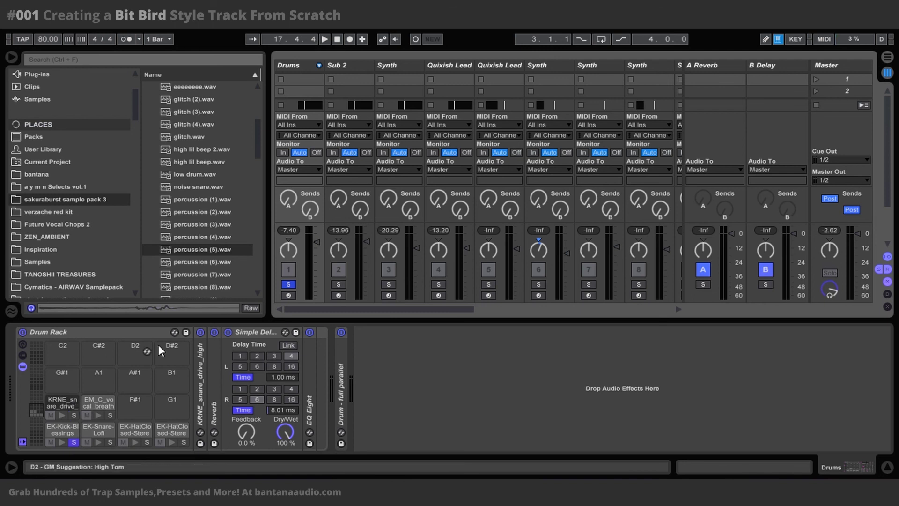
click(74, 442)
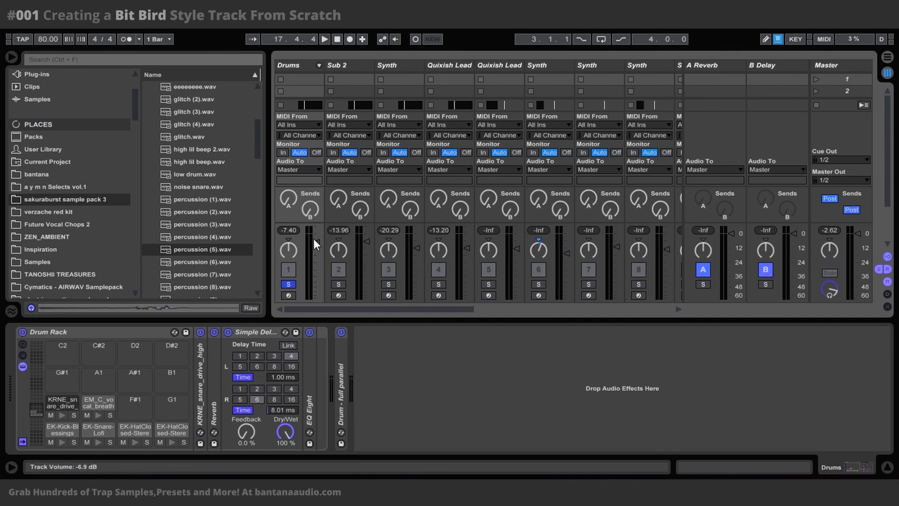
Step: Turn off the Mastering - make it loud device on the Master track, playing the soloed drums with and without it
key(space)
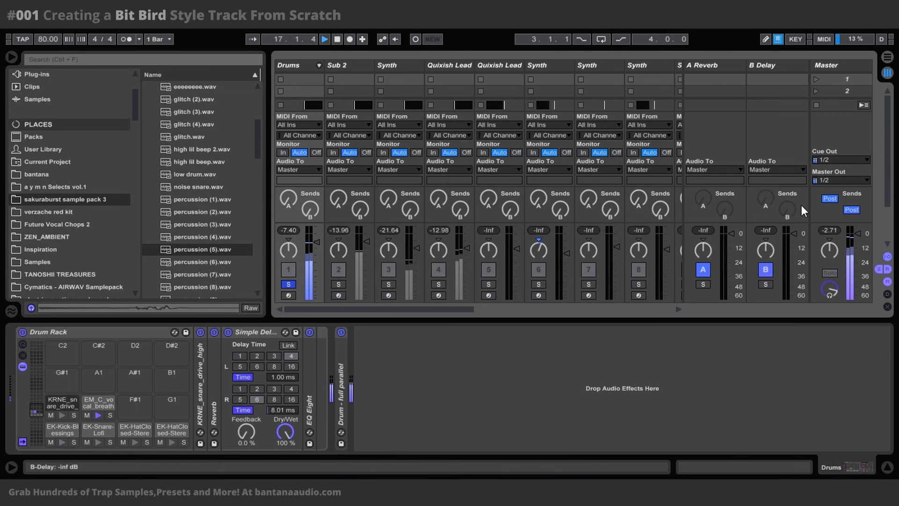
click(835, 66)
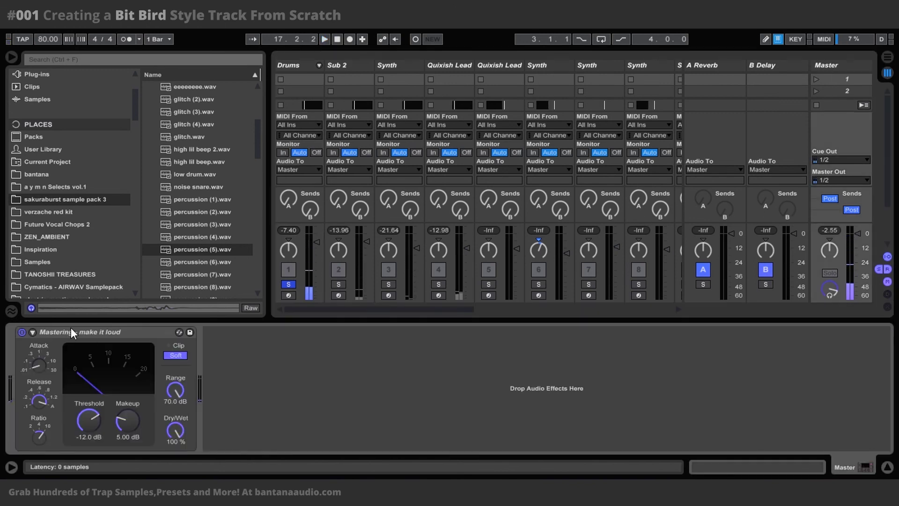
click(21, 334)
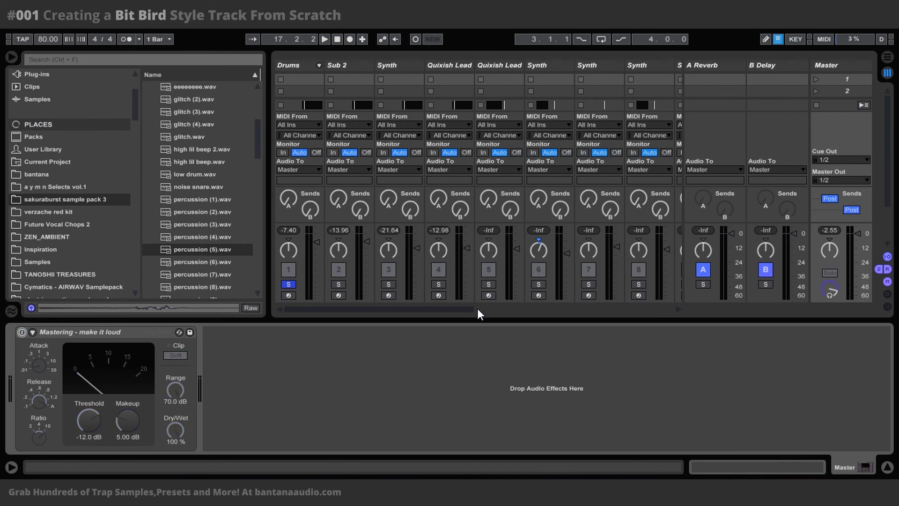
key(space)
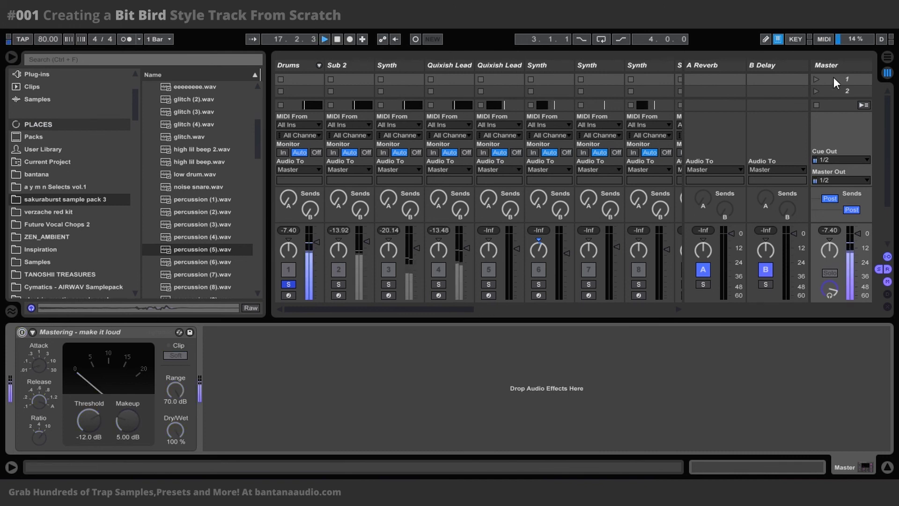
Step: Unsolo the Drums track, show its devices and play the full mix several times to check the master level
click(294, 283)
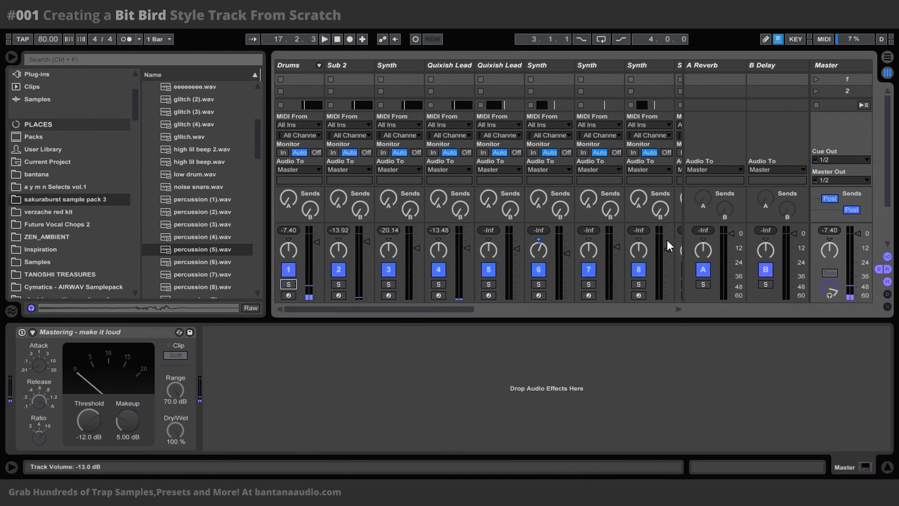
click(303, 62)
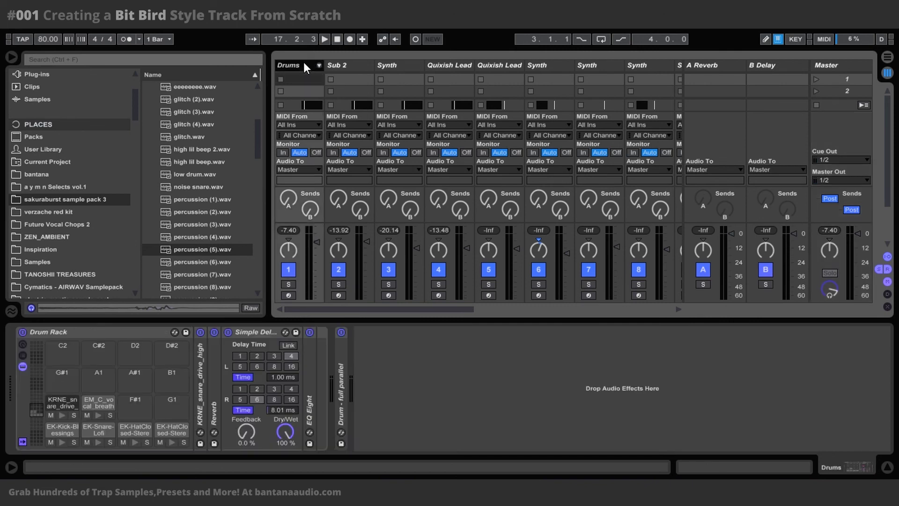
key(space)
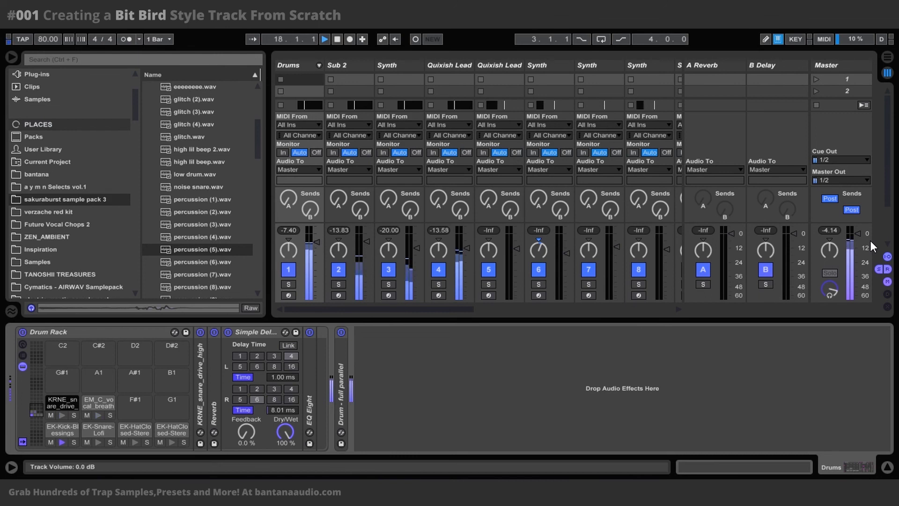
key(space)
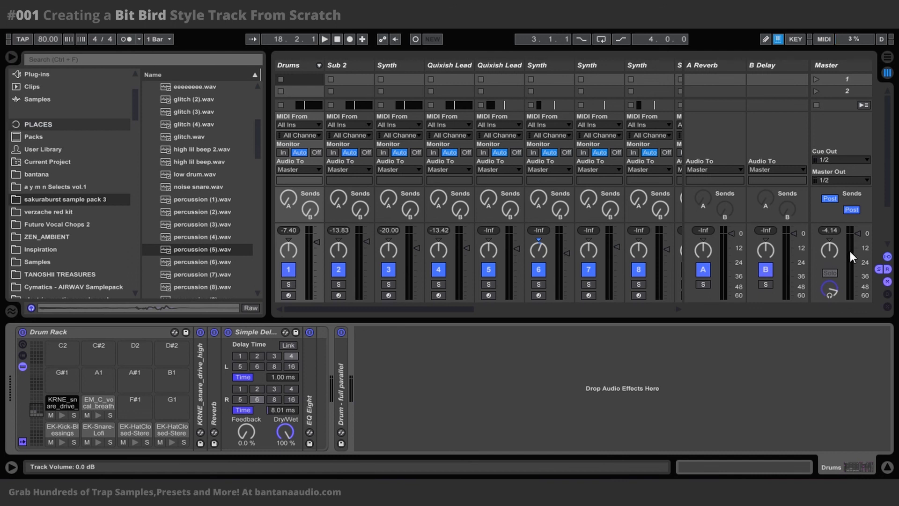
key(space)
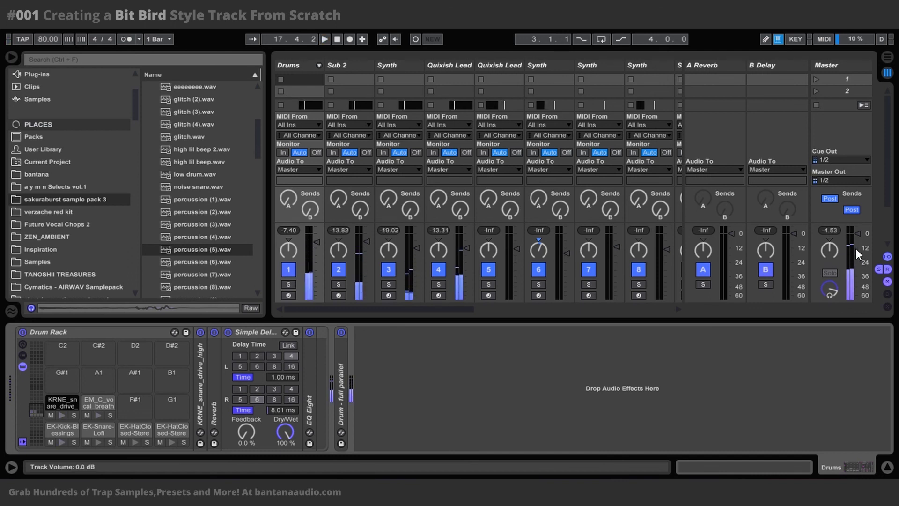
key(space)
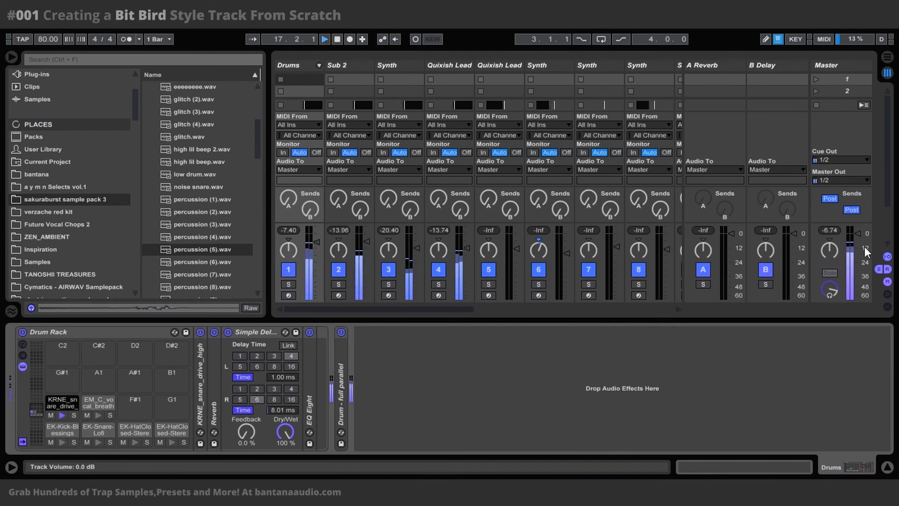
key(space)
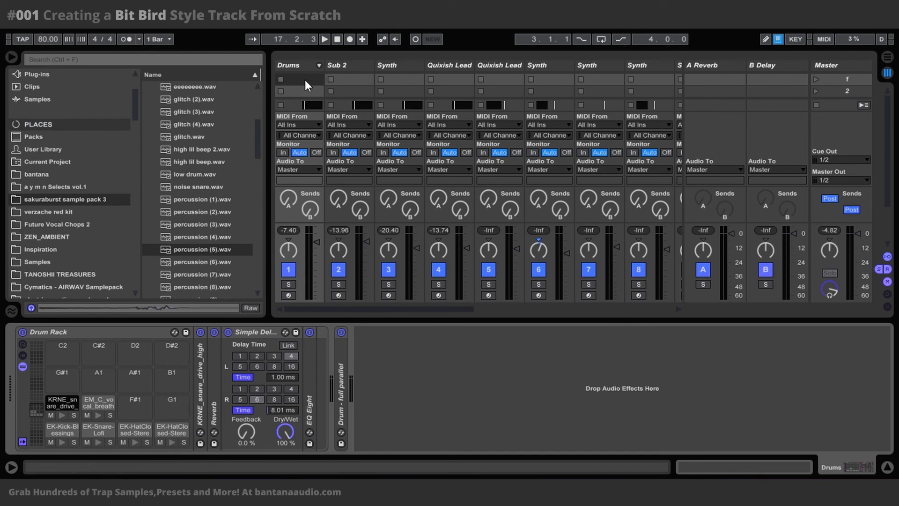
Step: Collapse the Drums track in Arrangement View and play the mix in Session View to compare the track levels
click(886, 57)
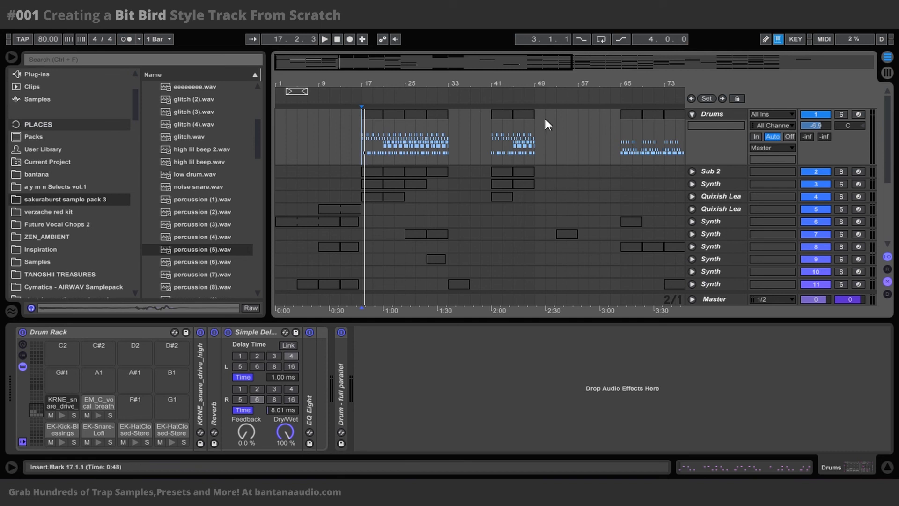
click(693, 113)
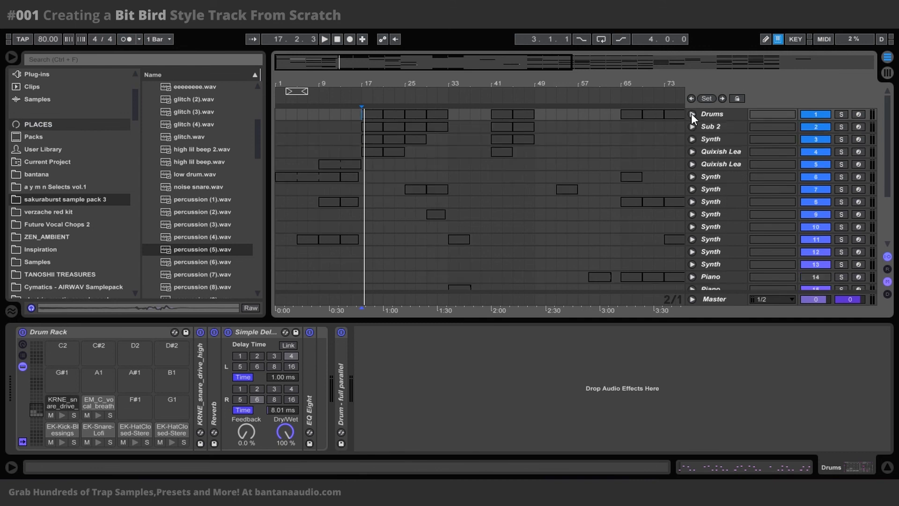
click(885, 74)
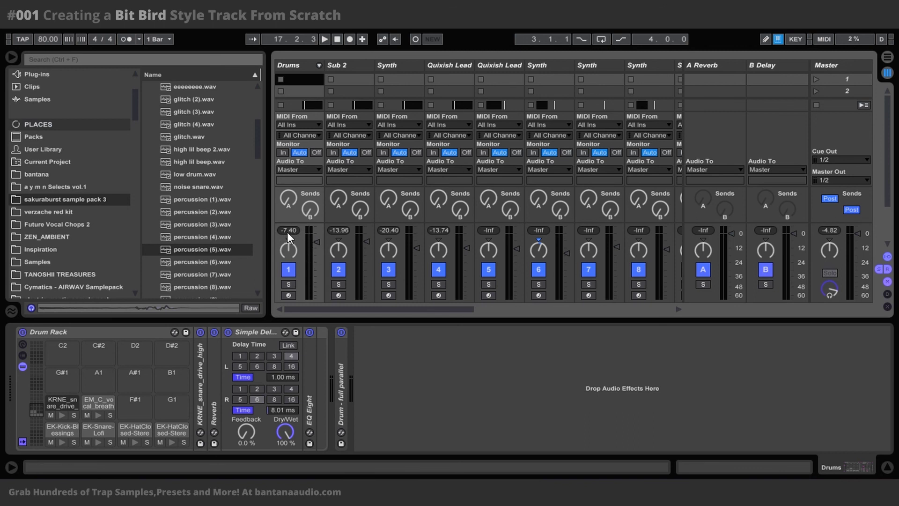
key(space)
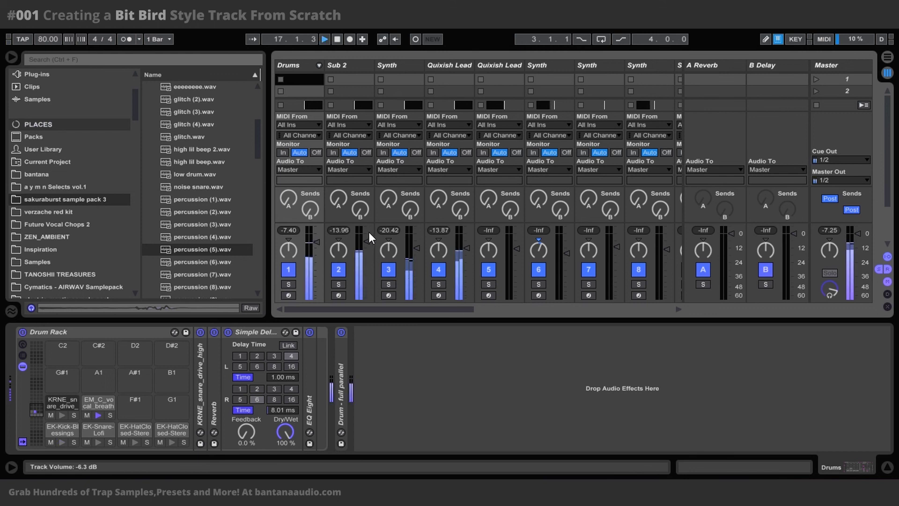
key(space)
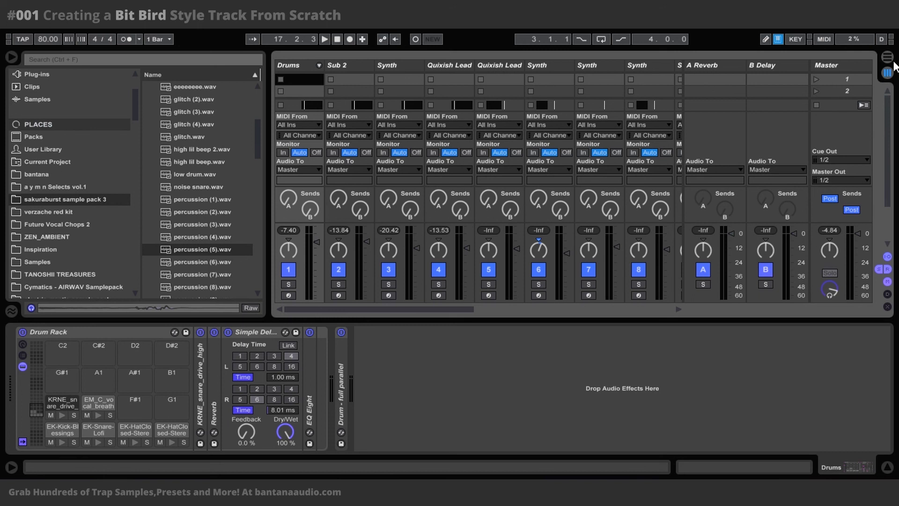
Step: Expand the Drums track in Arrangement View, set its volume to -6.6 dB and play the mix
click(890, 58)
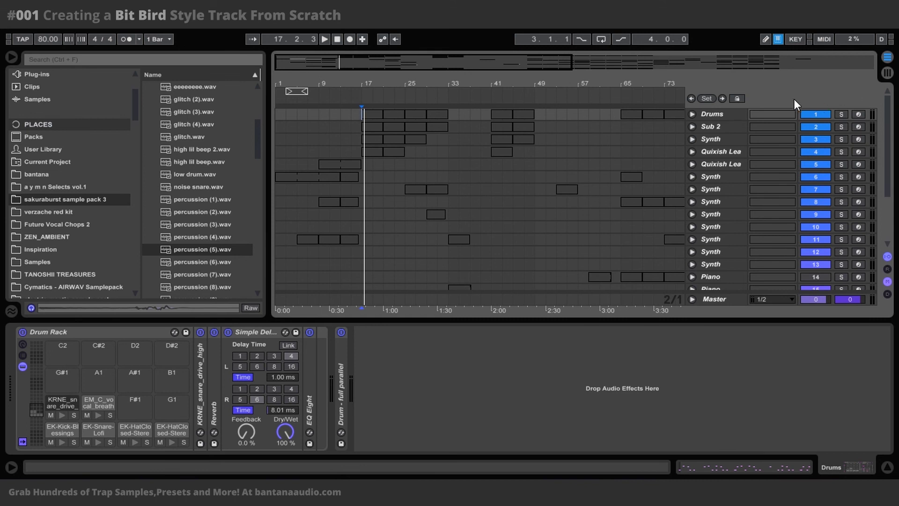
click(692, 114)
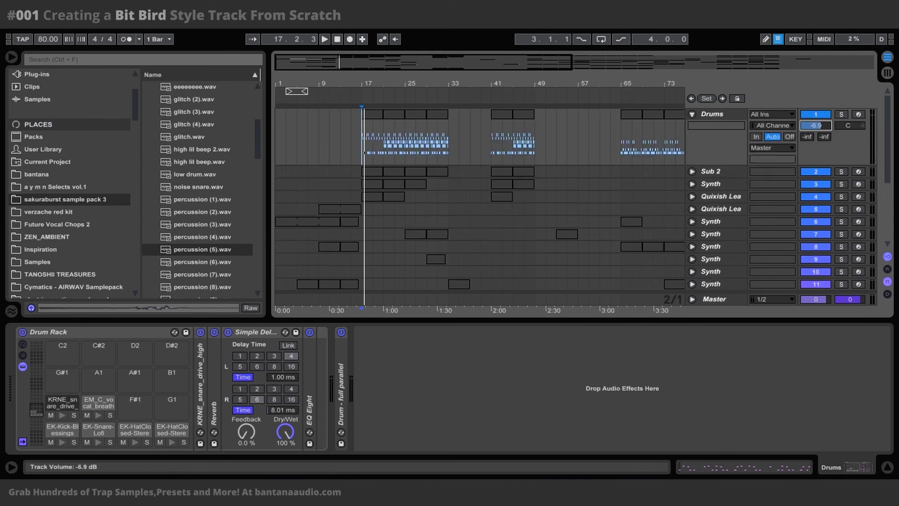
drag(825, 126, 825, 124)
key(space)
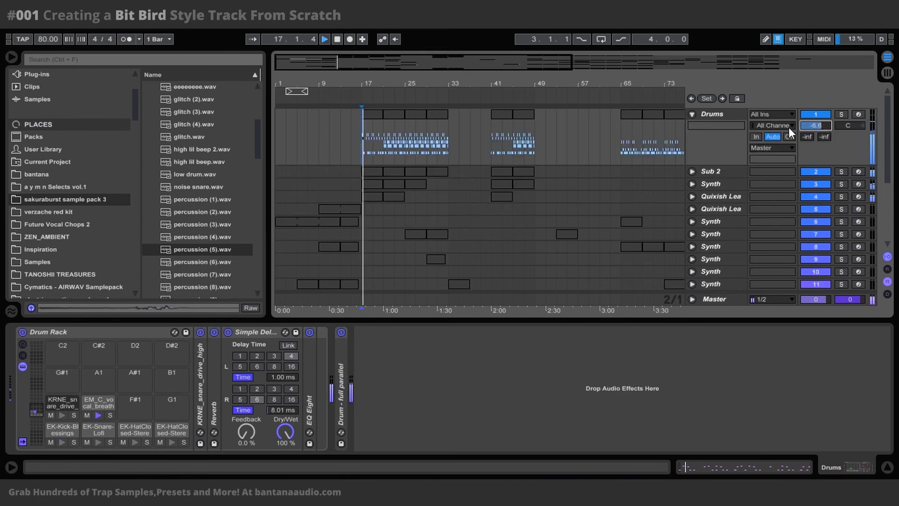